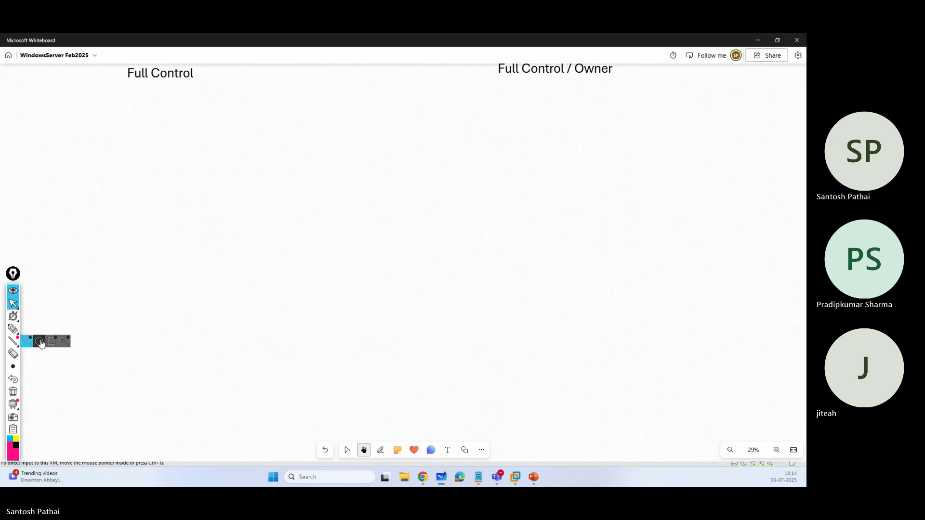
# Add a wide text box below the Full Control headings and enter the column titles "Folder Name" and "Security Level", with the gap between them narrowed.
pyautogui.click(447, 450)
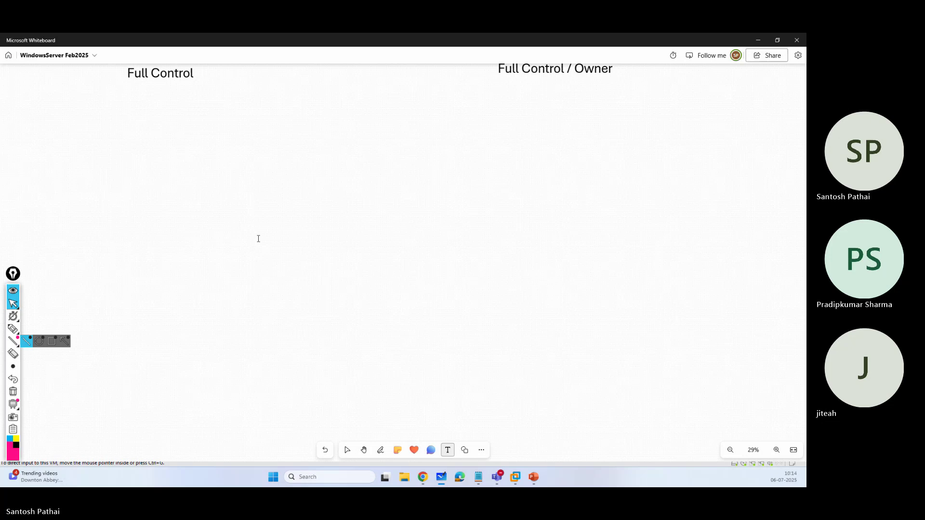
pyautogui.click(153, 144)
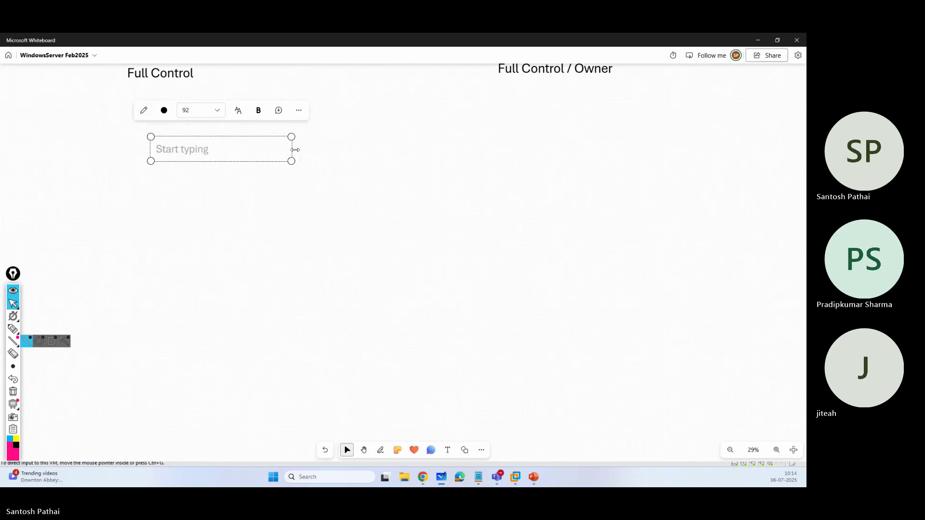
pyautogui.moveTo(295, 150); pyautogui.dragTo(710, 148)
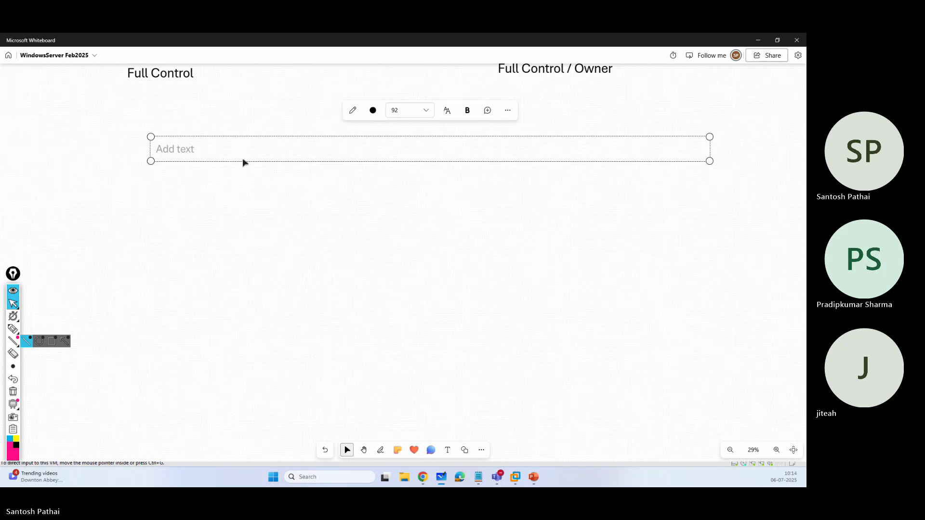
pyautogui.click(167, 150)
pyautogui.write('Folder Name')
pyautogui.write('Se')
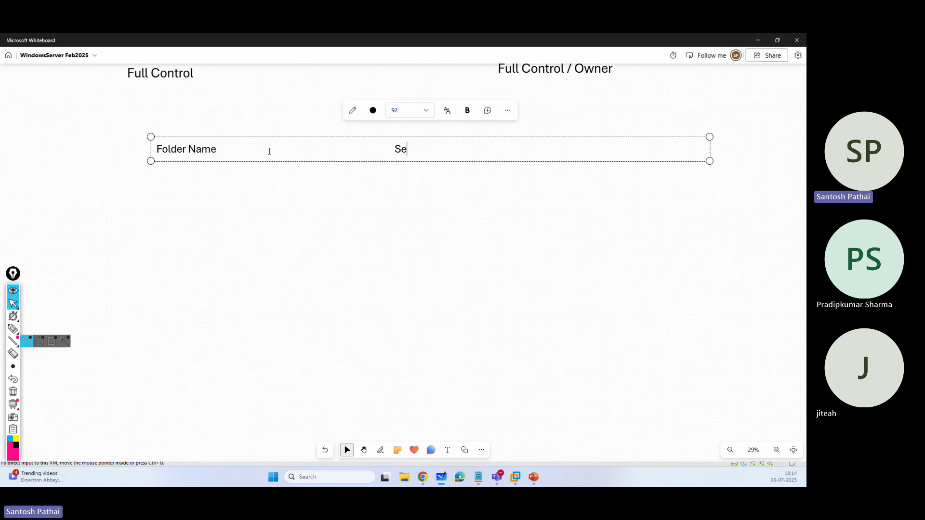
pyautogui.write('curity Level')
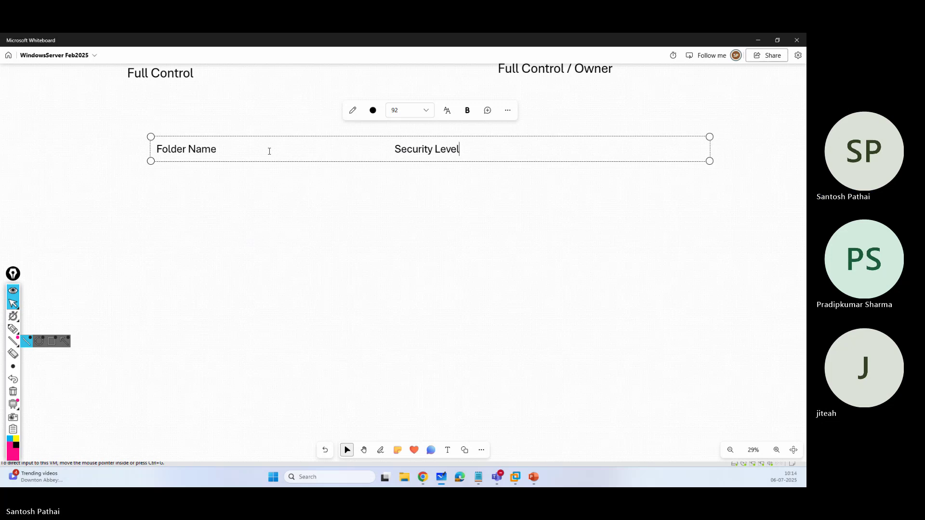
pyautogui.moveTo(310, 149); pyautogui.dragTo(392, 159)
pyautogui.press('BackSpace')
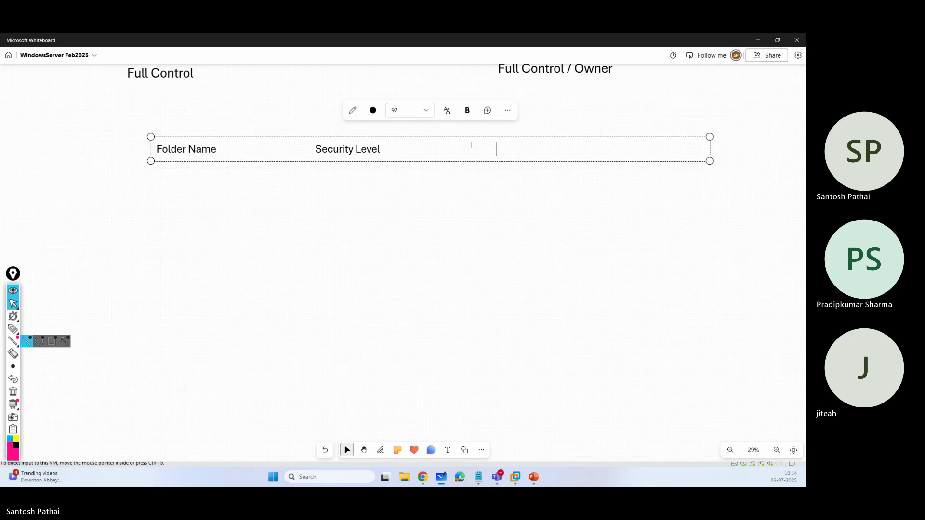
# Add the column titles "Share Level" and "Effective Permissions" and widen the text box so all four titles fit on one line.
pyautogui.write('Share Level')
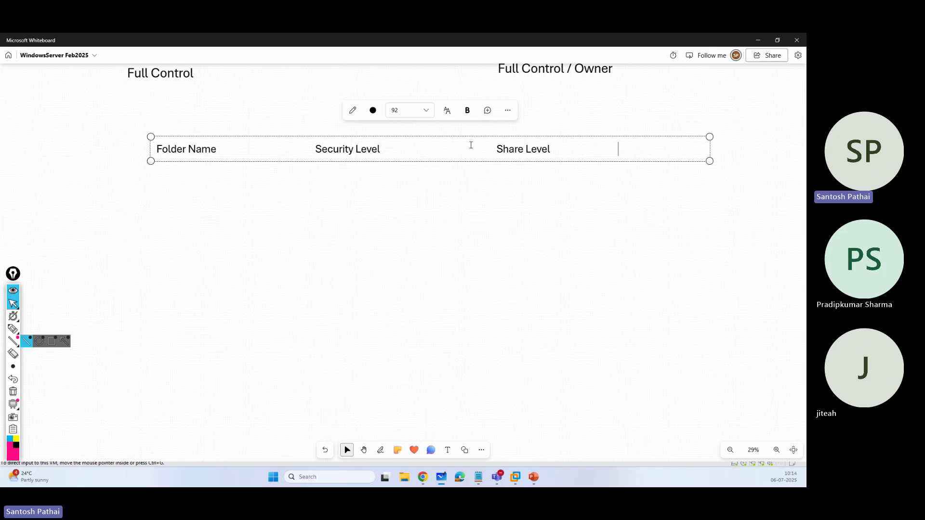
pyautogui.write('                    Effective')
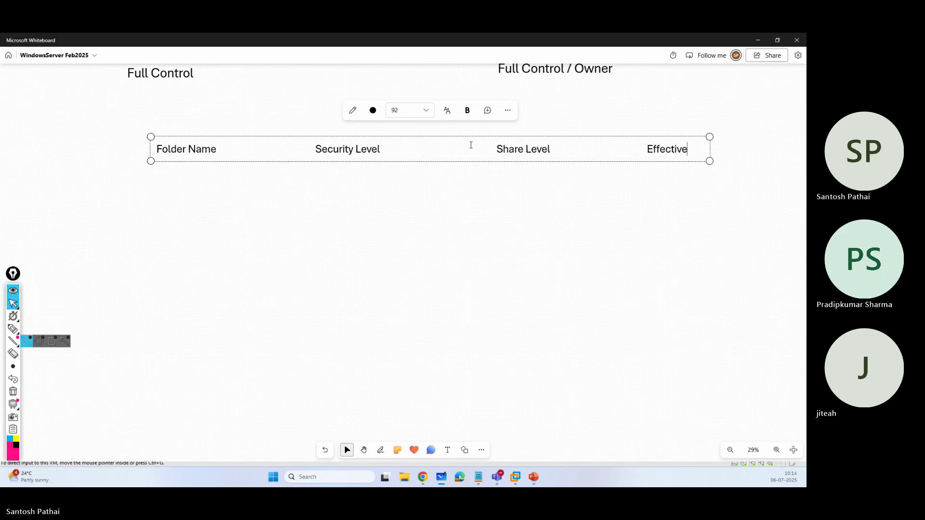
pyautogui.write(' Permissions')
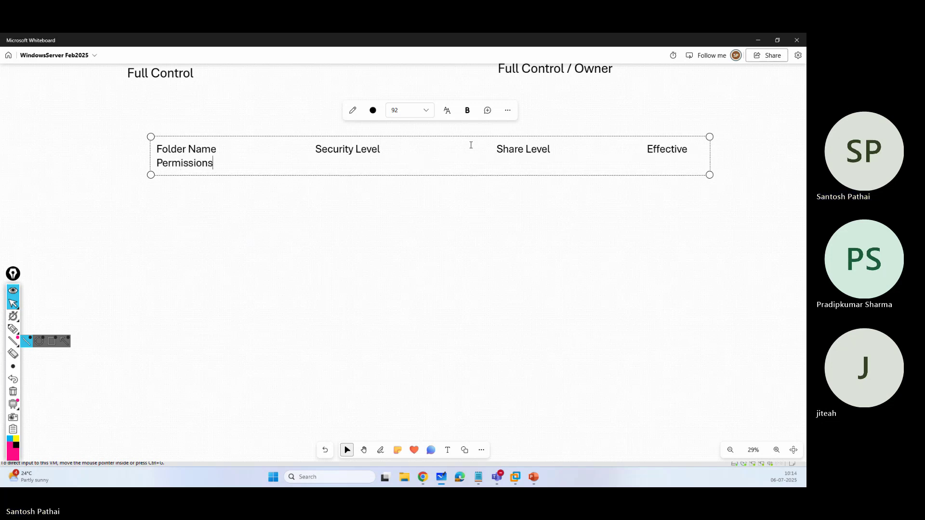
pyautogui.moveTo(721, 162); pyautogui.dragTo(761, 155)
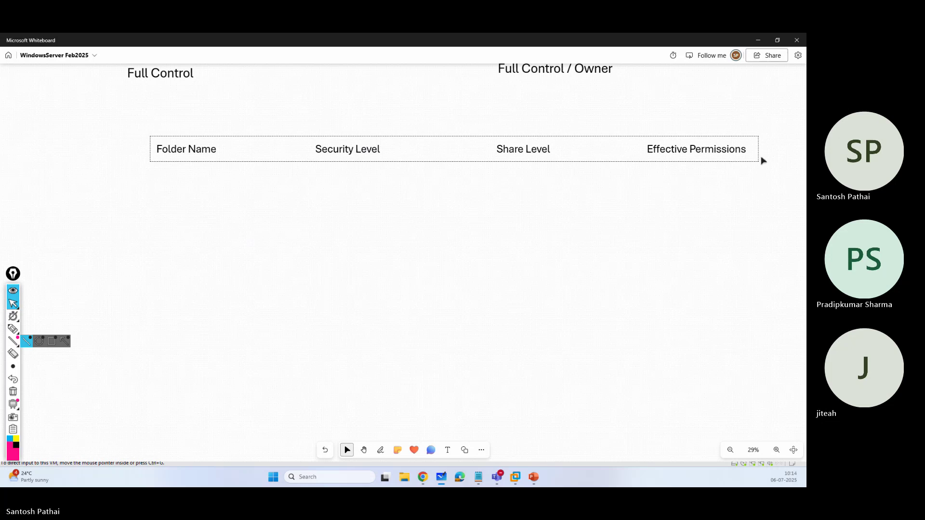
# Copy the title row and paste it three times below itself, leaving a blank line between the rows.
pyautogui.tripleClick(711, 152)
pyautogui.hotkey('ctrl', 'c')
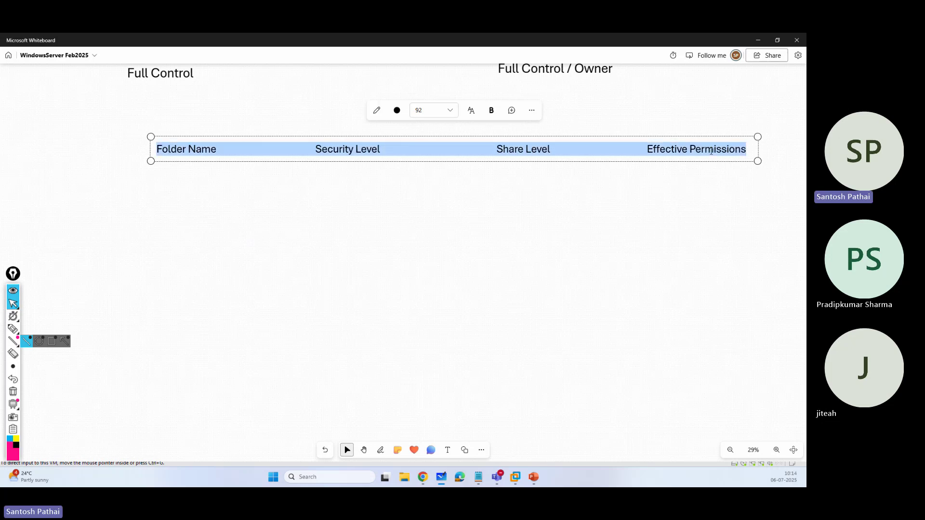
pyautogui.press('End')
pyautogui.press('Return')
pyautogui.press('Return')
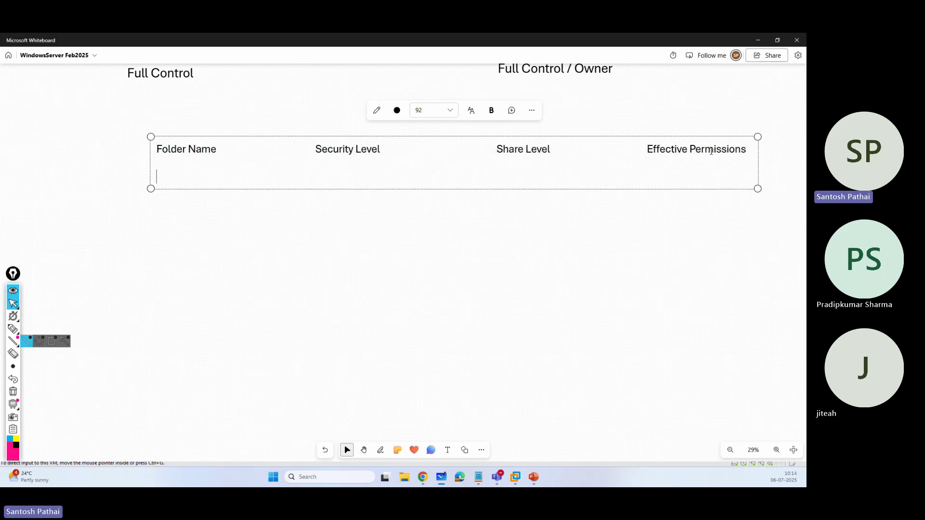
pyautogui.hotkey('ctrl', 'v')
pyautogui.press('Return')
pyautogui.hotkey('ctrl', 'v')
pyautogui.press('Return')
pyautogui.press('Return')
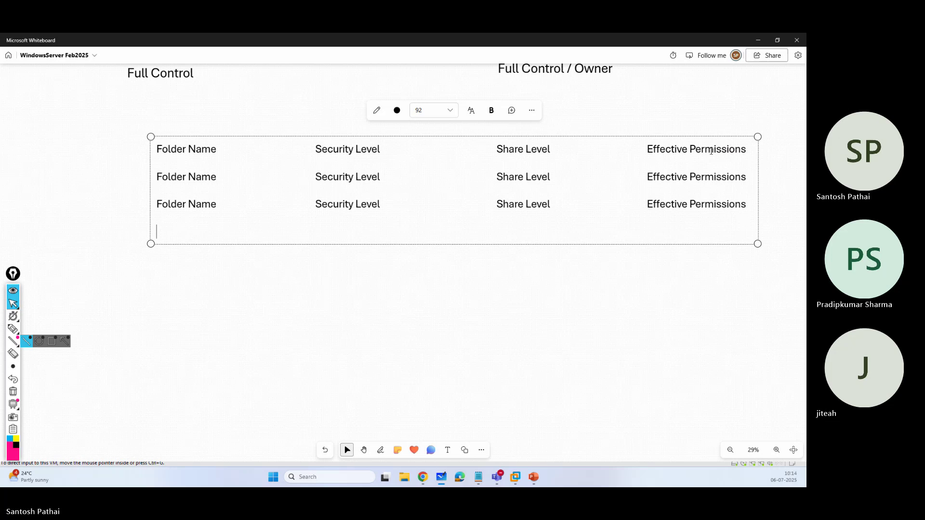
pyautogui.hotkey('ctrl', 'v')
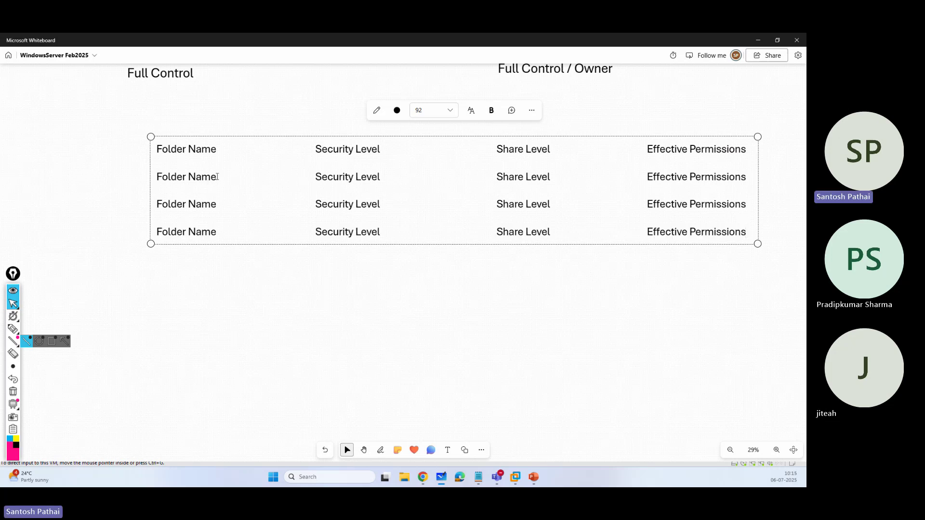
# Replace the "Folder Name" placeholders in the three copied rows with Marketing, Sales and Production.
pyautogui.moveTo(217, 177); pyautogui.dragTo(158, 176)
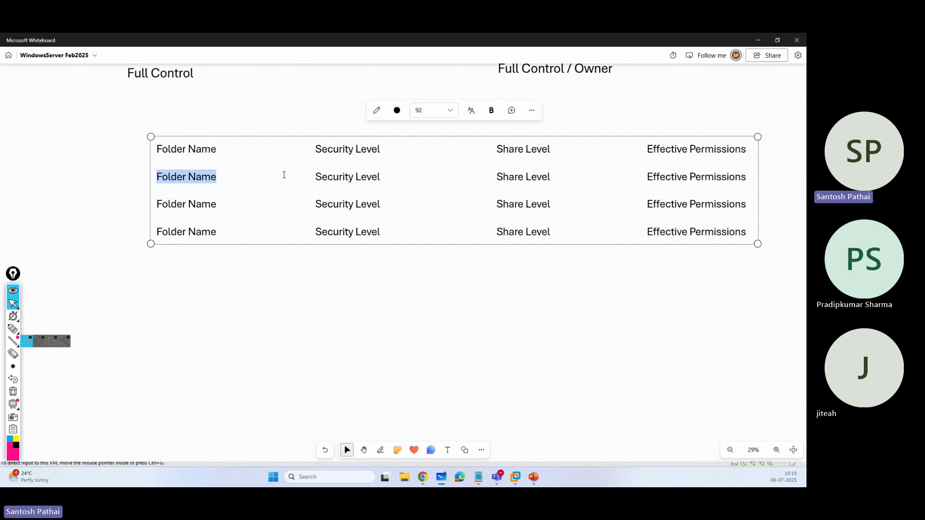
pyautogui.write('Marketing')
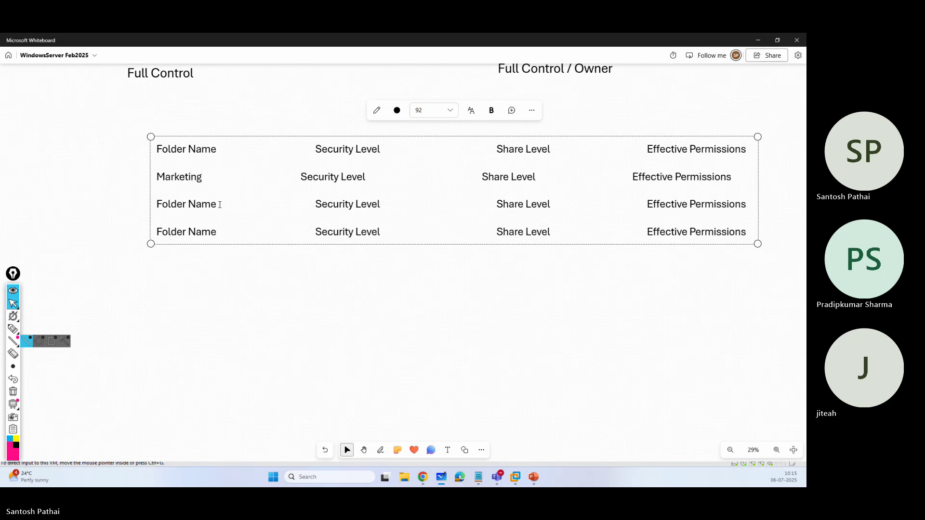
pyautogui.moveTo(219, 204); pyautogui.dragTo(158, 204)
pyautogui.write('Sales')
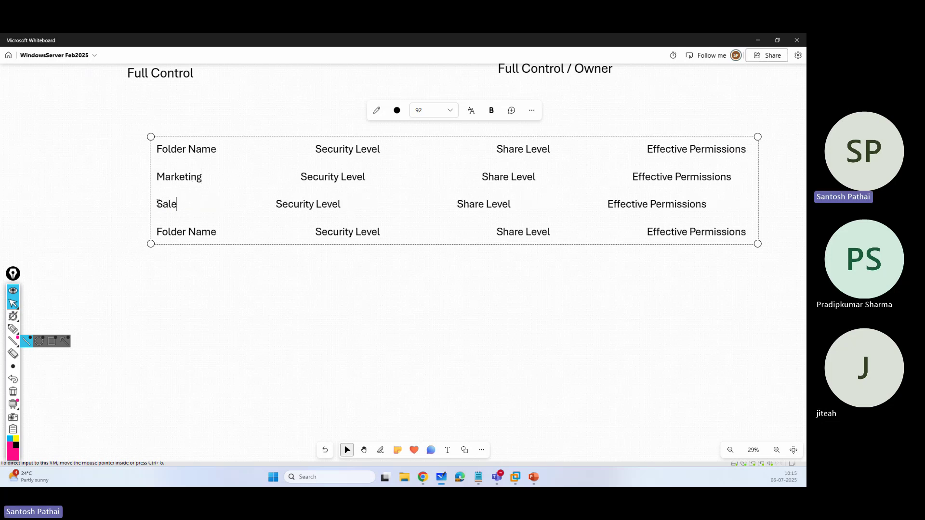
pyautogui.moveTo(217, 235); pyautogui.dragTo(157, 235)
pyautogui.write('Production')
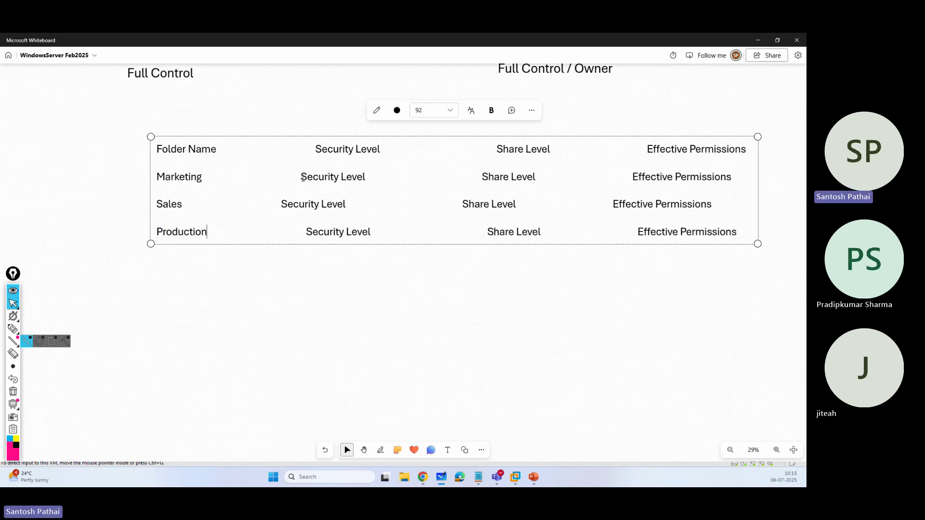
# Set the security level to Modify for Marketing and Full Control for Sales, aligning the entries under the Security Level title.
pyautogui.moveTo(301, 177); pyautogui.dragTo(367, 178)
pyautogui.write('Modify')
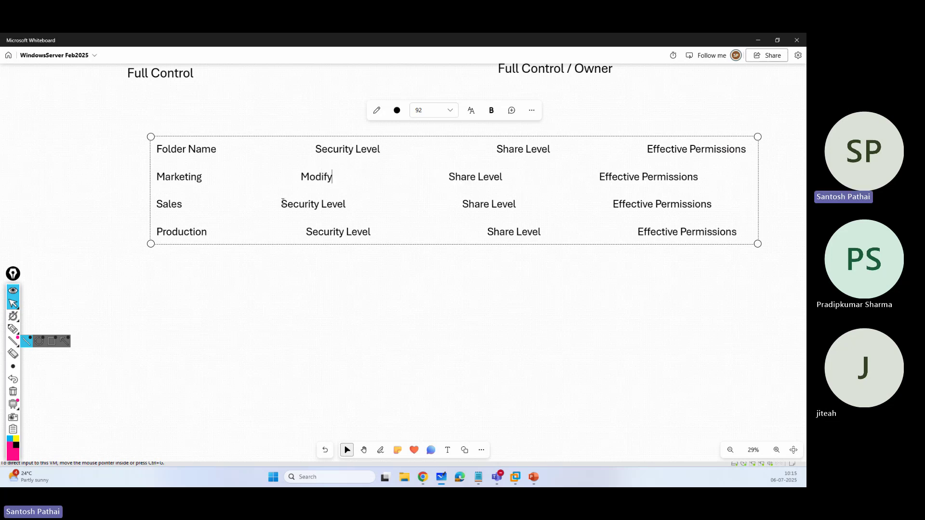
pyautogui.moveTo(280, 203); pyautogui.dragTo(345, 205)
pyautogui.write('Full')
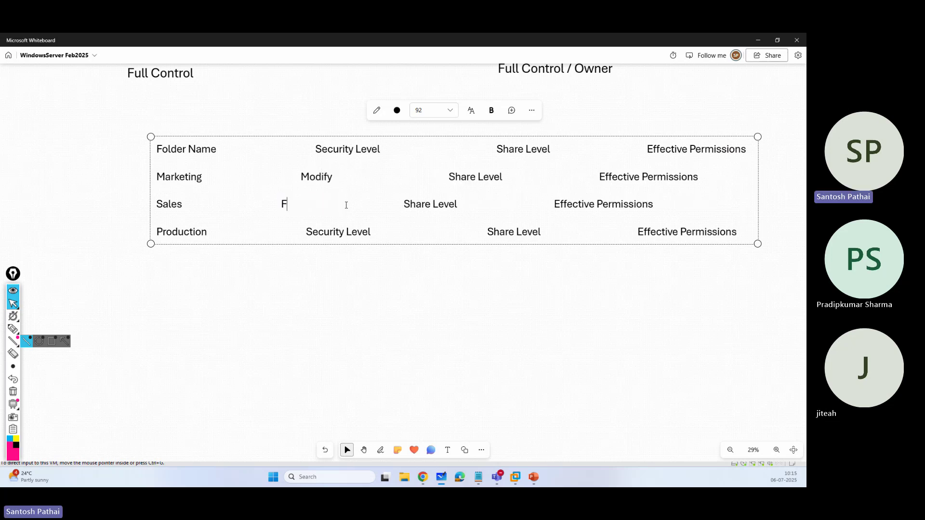
pyautogui.write(' Control                          ')
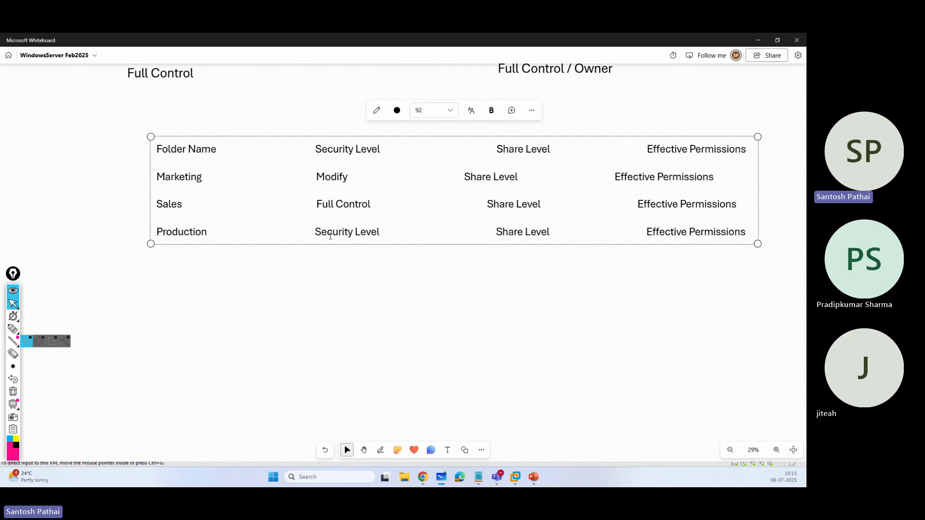
# Replace the "Security Level" placeholder in the Production row with Read.
pyautogui.write('  Read')
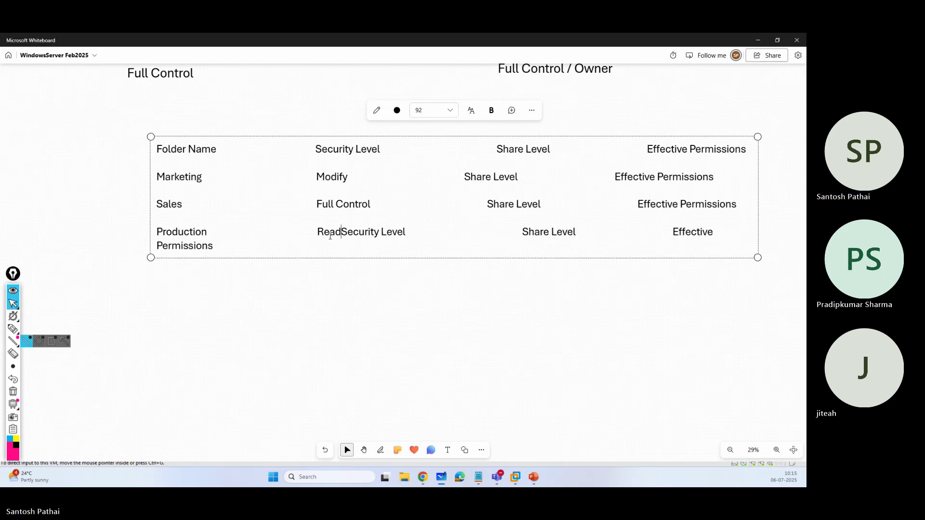
pyautogui.press('Delete')
pyautogui.press('Delete')
pyautogui.press('Delete')
pyautogui.press('Delete')
pyautogui.press('Delete')
pyautogui.press('Delete')
pyautogui.press('Delete')
pyautogui.press('Delete')
pyautogui.press('Delete')
pyautogui.press('Delete')
pyautogui.press('Delete')
pyautogui.press('Delete')
pyautogui.press('Delete')
pyautogui.press('Delete')
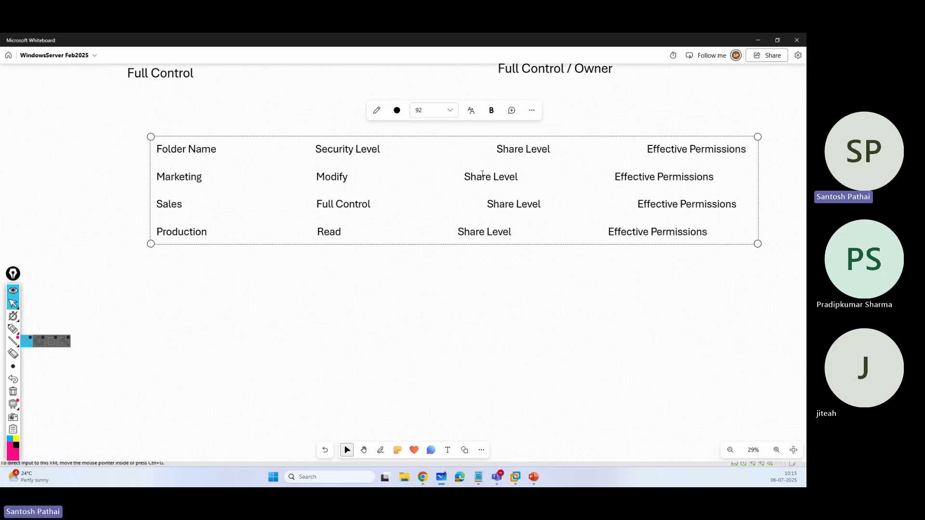
# Remove the Marketing row's share level and effective permissions placeholders and enter No Access as its share level.
pyautogui.moveTo(464, 176); pyautogui.dragTo(716, 178)
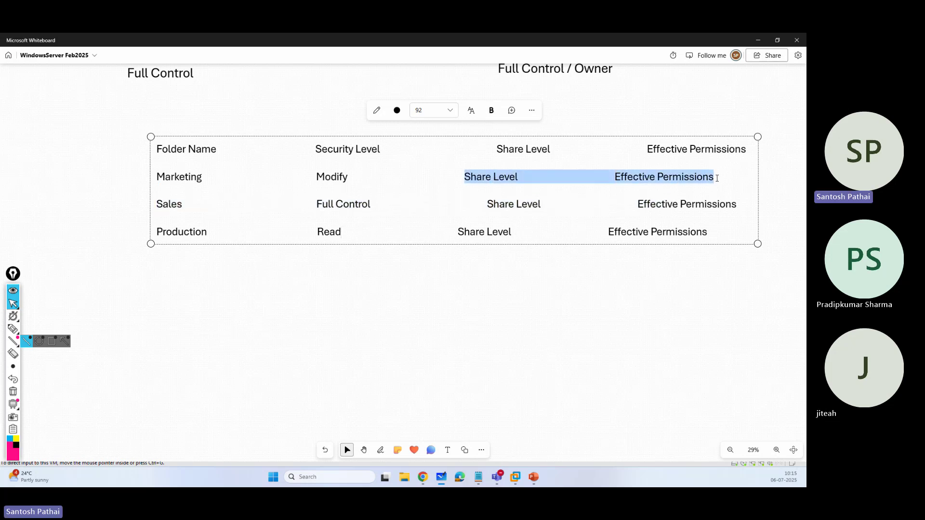
pyautogui.press('BackSpace')
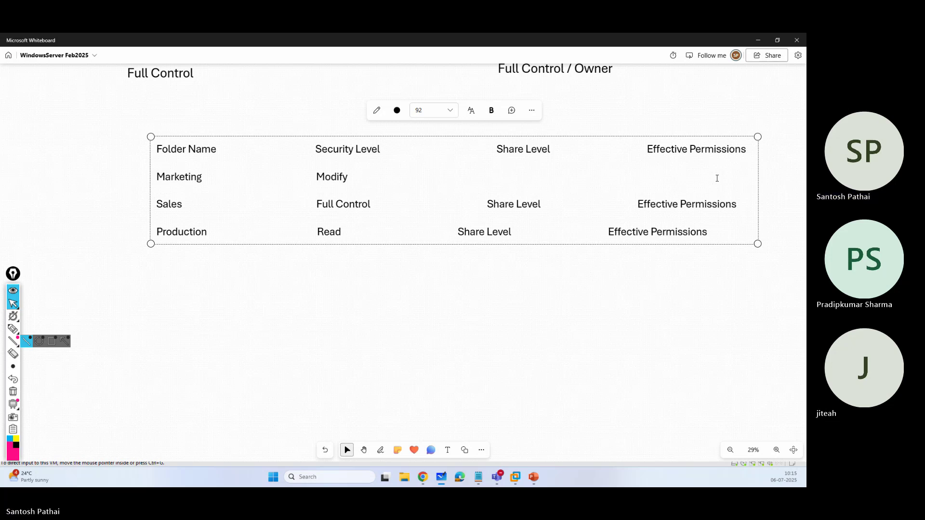
pyautogui.write('Read')
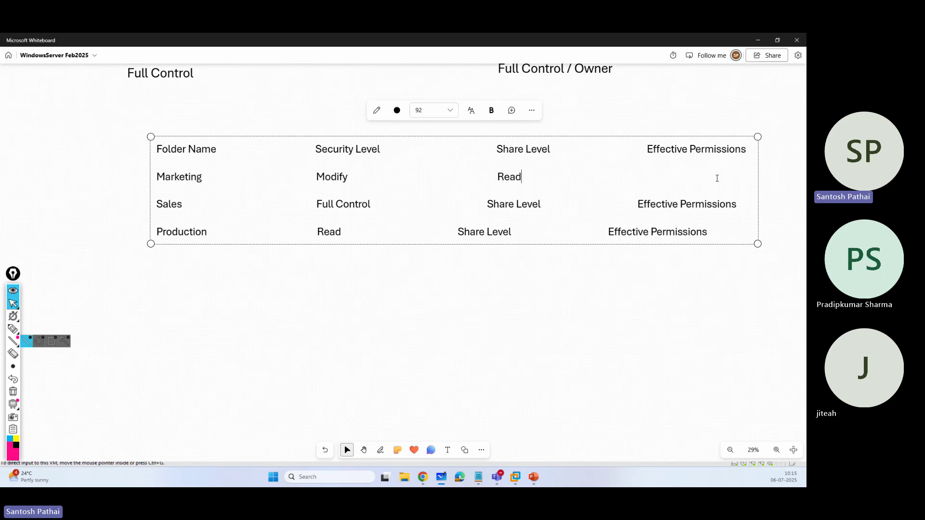
pyautogui.press('BackSpace')
pyautogui.press('BackSpace')
pyautogui.press('BackSpace')
pyautogui.press('BackSpace')
pyautogui.write('No Access')
# Add an IT Admins row below Production with No Access as its security level.
pyautogui.click(708, 231)
pyautogui.press('Return')
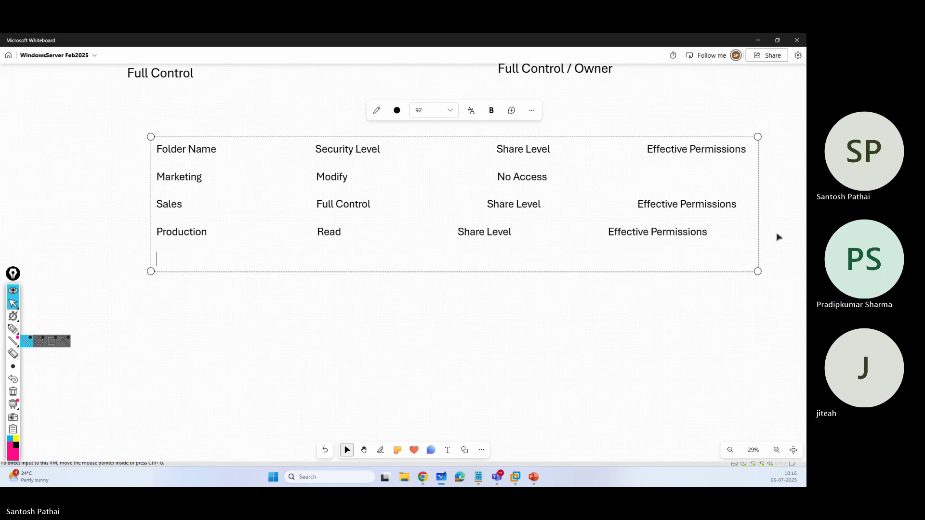
pyautogui.write('IT Admin')
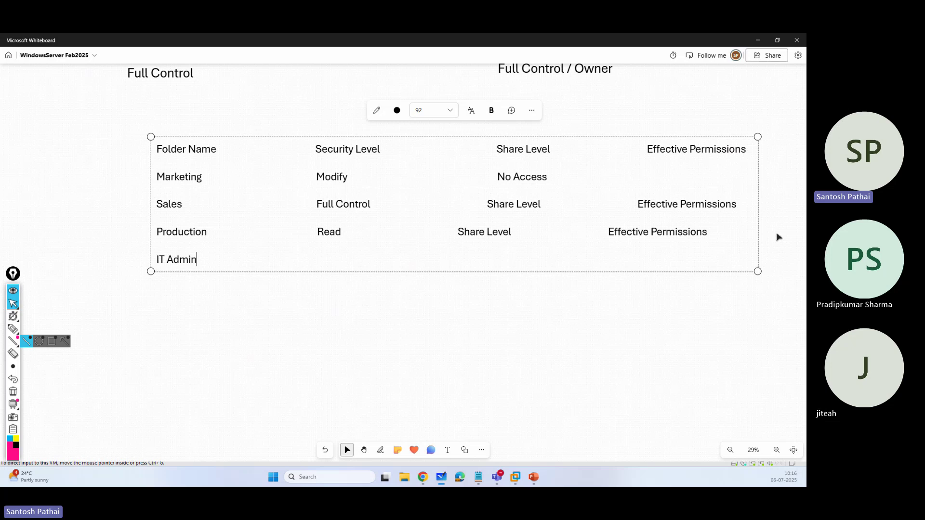
pyautogui.write('s                            ')
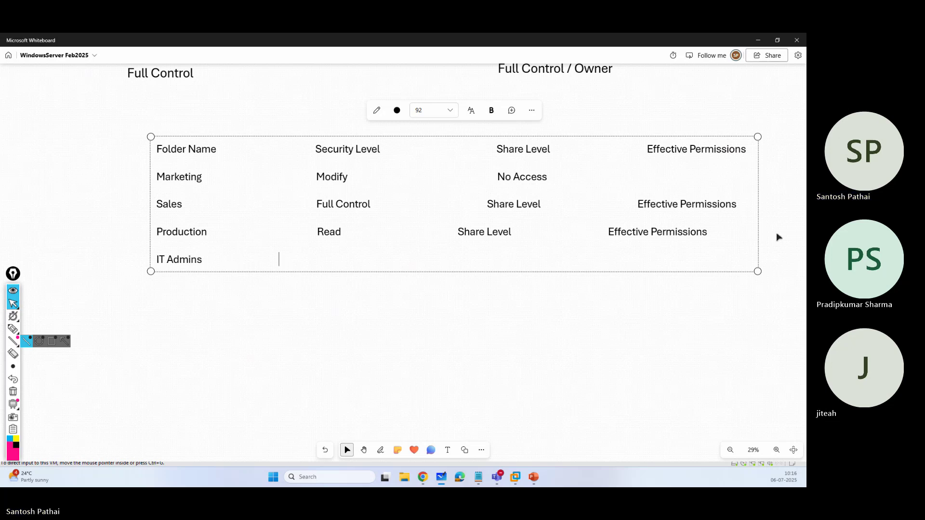
pyautogui.write('              No A')
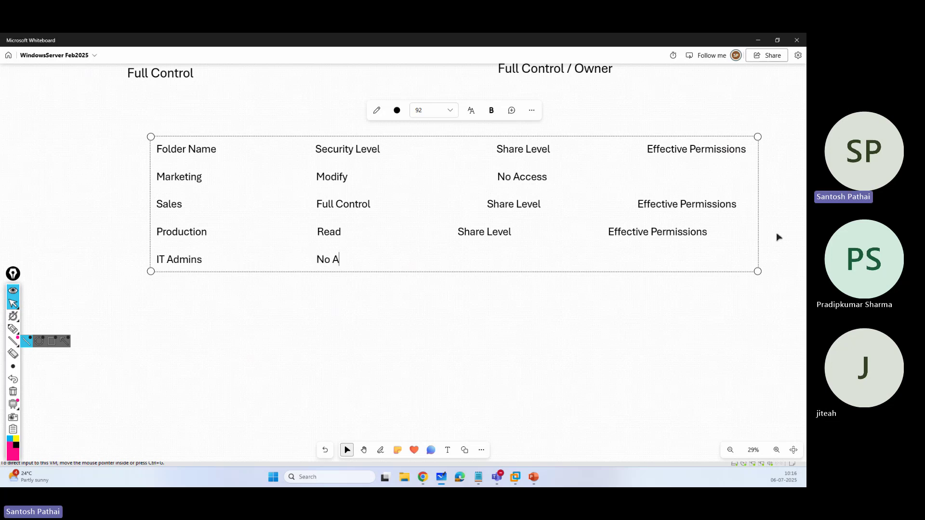
pyautogui.write('ccess')
# Set the share level to Read Only for Sales and Modify for Production, aligned under the Share Level title.
pyautogui.moveTo(487, 204); pyautogui.dragTo(539, 204)
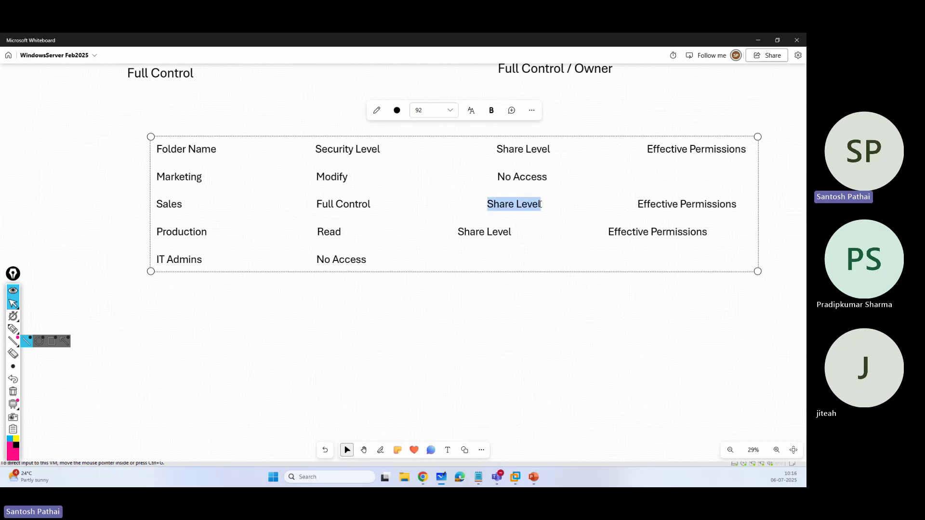
pyautogui.write('R')
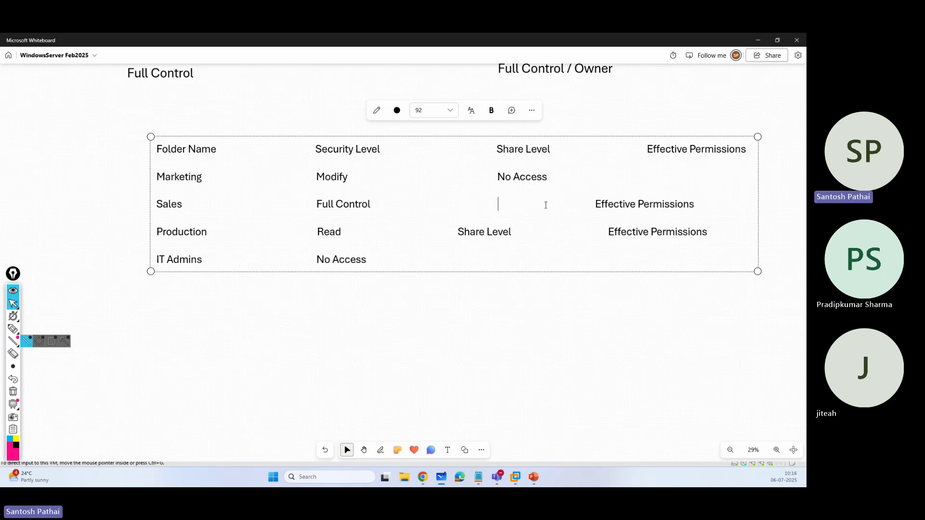
pyautogui.write('ead Only')
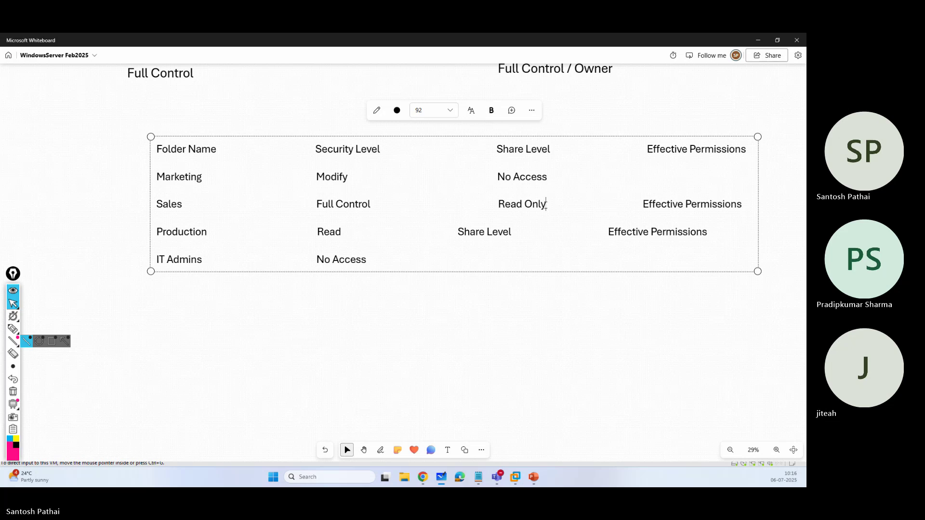
pyautogui.moveTo(458, 234); pyautogui.dragTo(514, 233)
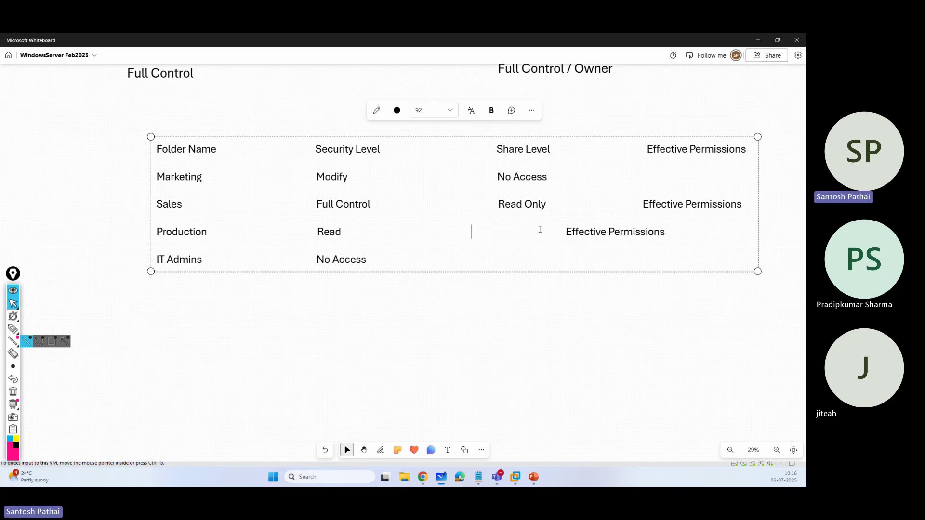
pyautogui.write('Modify')
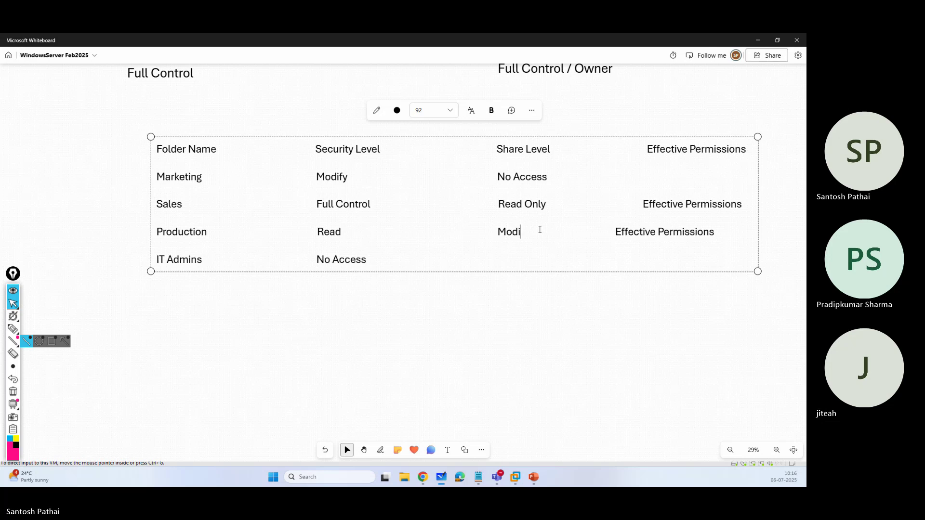
# Set the IT Admins row's share level to Full Control and remove the Effective Permissions placeholders from the Sales and Production rows.
pyautogui.click(382, 260)
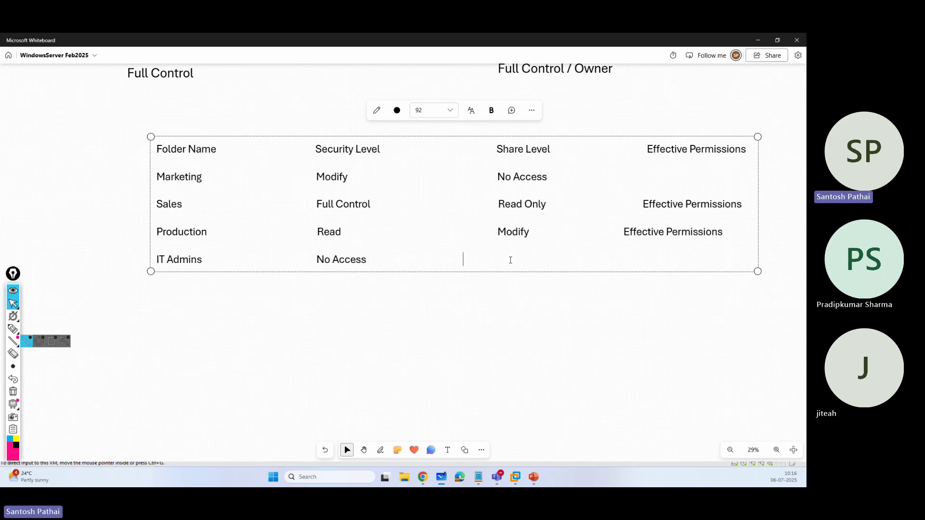
pyautogui.write('Full Control')
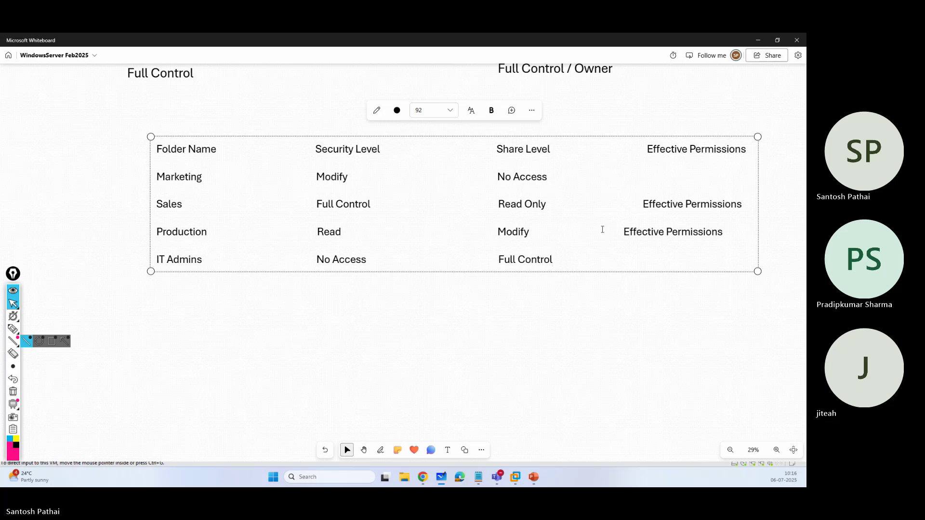
pyautogui.moveTo(644, 204); pyautogui.dragTo(743, 207)
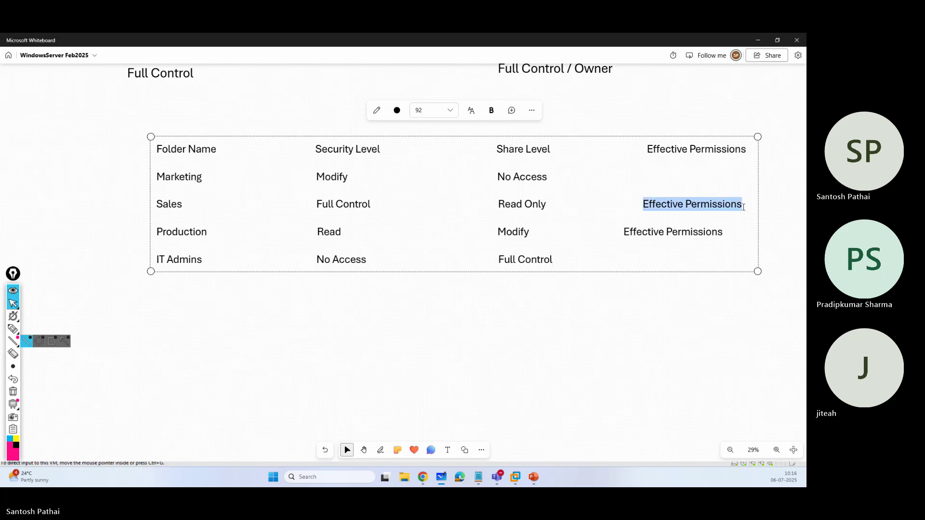
pyautogui.press('BackSpace')
pyautogui.moveTo(625, 232); pyautogui.dragTo(727, 232)
pyautogui.press('BackSpace')
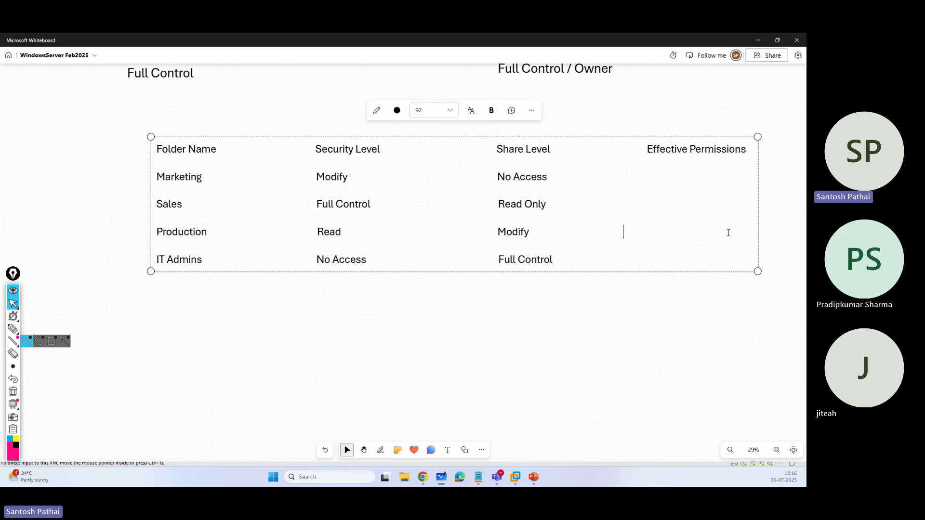
pyautogui.click(626, 303)
# With the pen, handwrite the example user's name above Effective Permissions and underline the Folder Name, Security Level and Share Level headings.
pyautogui.click(13, 329)
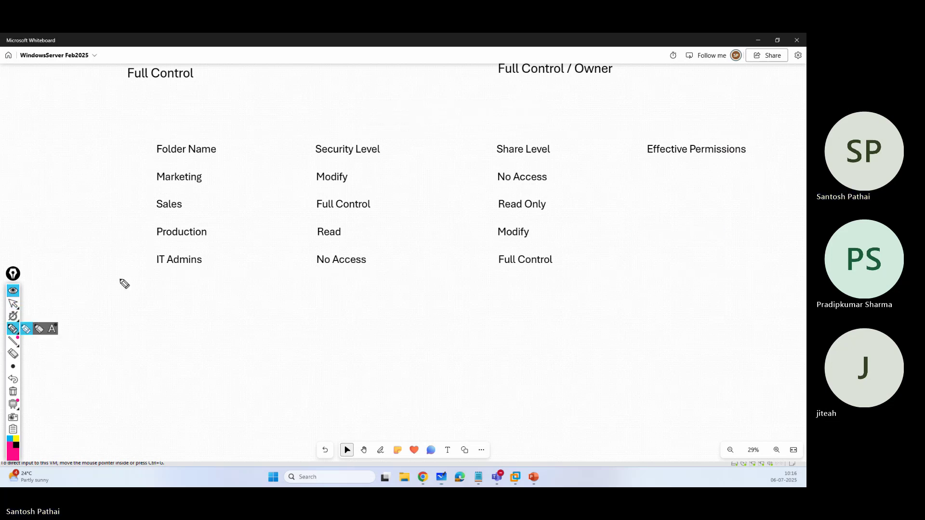
pyautogui.moveTo(621, 97)
pyautogui.mouseDown()
pyautogui.moveTo(656, 78)
pyautogui.moveTo(664, 96)
pyautogui.moveTo(718, 99)
pyautogui.mouseUp()
pyautogui.moveTo(650, 113); pyautogui.dragTo(712, 102)
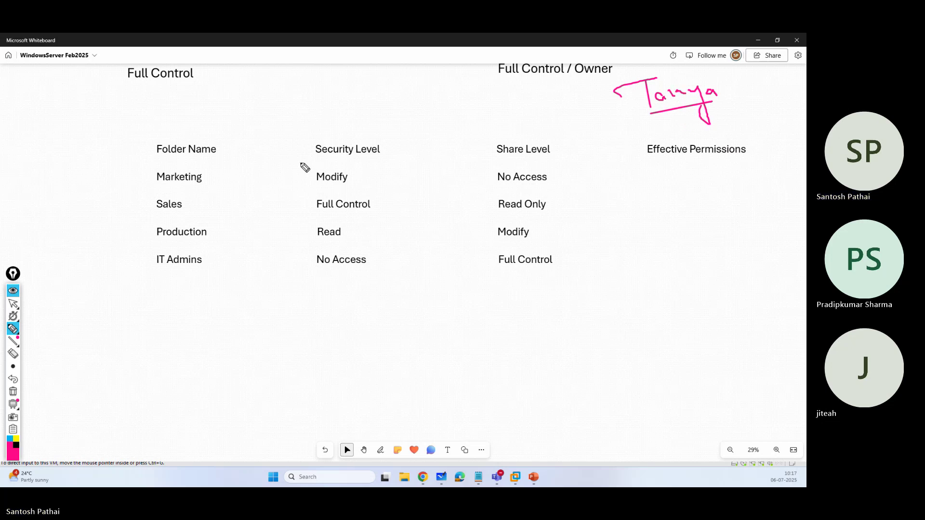
pyautogui.moveTo(151, 155); pyautogui.dragTo(214, 157)
pyautogui.moveTo(309, 157); pyautogui.dragTo(383, 157)
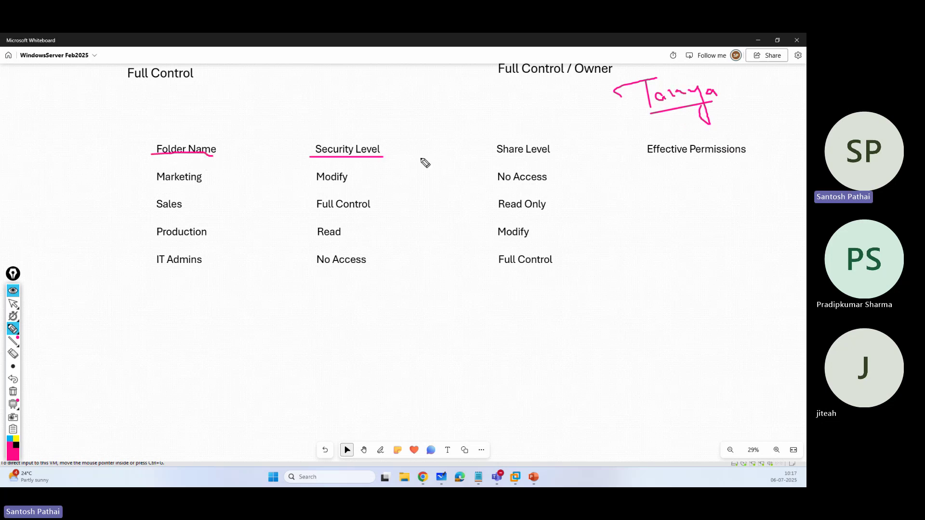
pyautogui.moveTo(520, 157); pyautogui.dragTo(497, 158)
# Underline the Marketing row's name, Modify and No Access entries, and handwrite No Access in its Effective Permissions column.
pyautogui.moveTo(152, 184); pyautogui.dragTo(177, 184)
pyautogui.moveTo(312, 185); pyautogui.dragTo(345, 184)
pyautogui.moveTo(497, 183); pyautogui.dragTo(553, 185)
pyautogui.moveTo(647, 186); pyautogui.dragTo(673, 190)
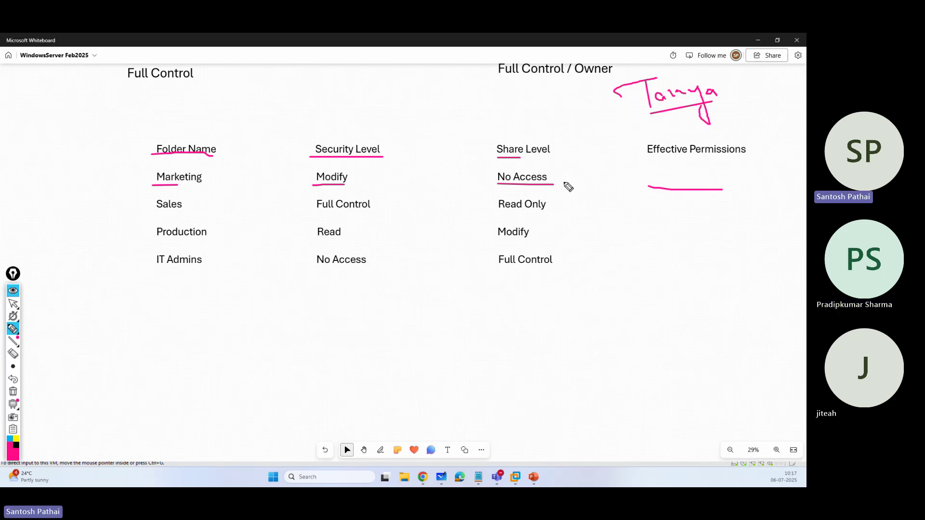
pyautogui.moveTo(660, 166)
pyautogui.mouseDown()
pyautogui.moveTo(649, 182)
pyautogui.moveTo(726, 185)
pyautogui.moveTo(739, 173)
pyautogui.moveTo(759, 184)
pyautogui.moveTo(789, 168)
pyautogui.moveTo(796, 180)
pyautogui.mouseUp()
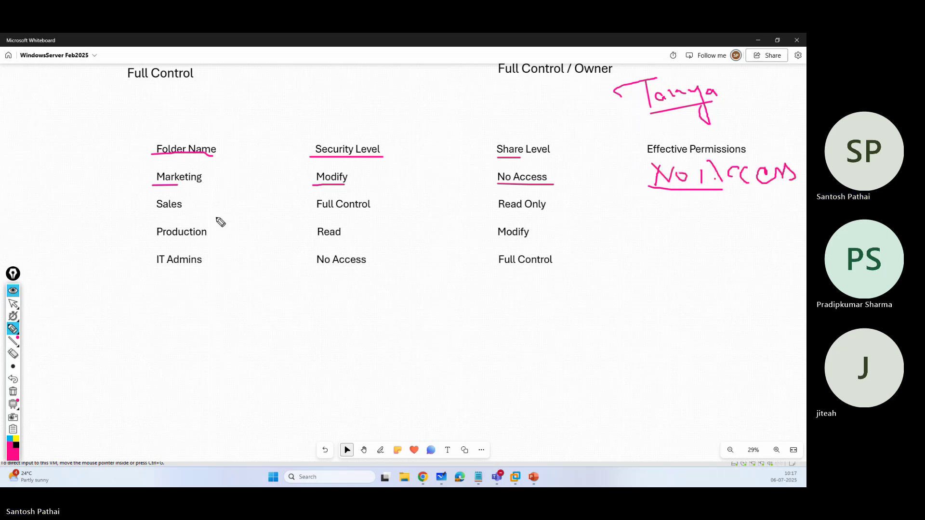
# Underline the Sales, Production and IT Admins folder names and their restrictive permissions: Read Only, Read and No Access.
pyautogui.moveTo(151, 211); pyautogui.dragTo(196, 211)
pyautogui.moveTo(488, 214); pyautogui.dragTo(573, 226)
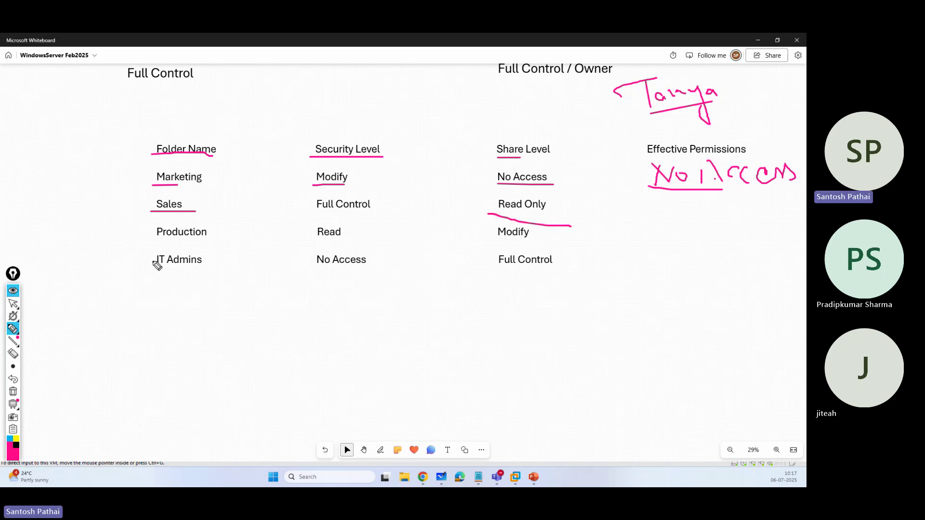
pyautogui.moveTo(159, 245); pyautogui.dragTo(215, 241)
pyautogui.moveTo(308, 237); pyautogui.dragTo(340, 235)
pyautogui.moveTo(138, 277); pyautogui.dragTo(215, 269)
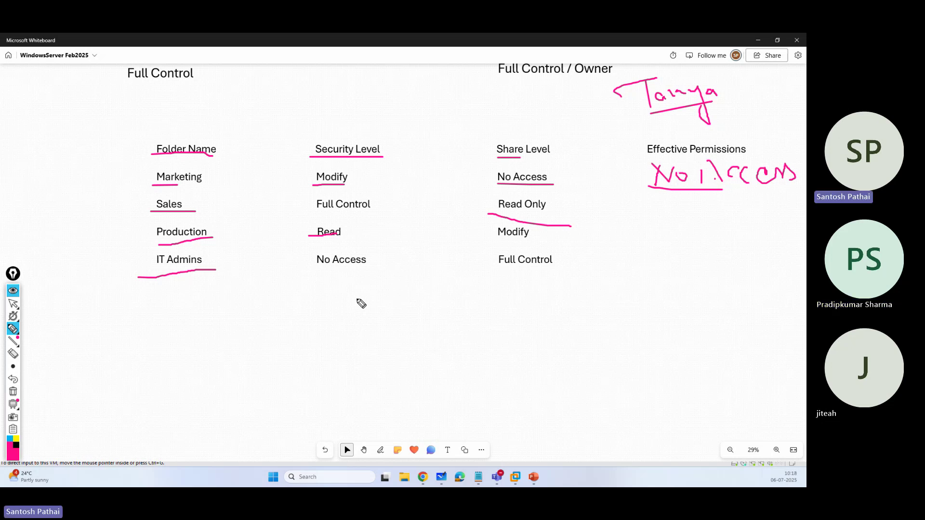
pyautogui.moveTo(320, 276); pyautogui.dragTo(366, 263)
# Erase the handwritten No Access and try to add a separate text box in the Marketing row under Effective Permissions.
pyautogui.click(13, 354)
pyautogui.moveTo(686, 171)
pyautogui.mouseDown()
pyautogui.moveTo(655, 179)
pyautogui.moveTo(722, 149)
pyautogui.moveTo(756, 182)
pyautogui.moveTo(717, 184)
pyautogui.moveTo(735, 172)
pyautogui.mouseUp()
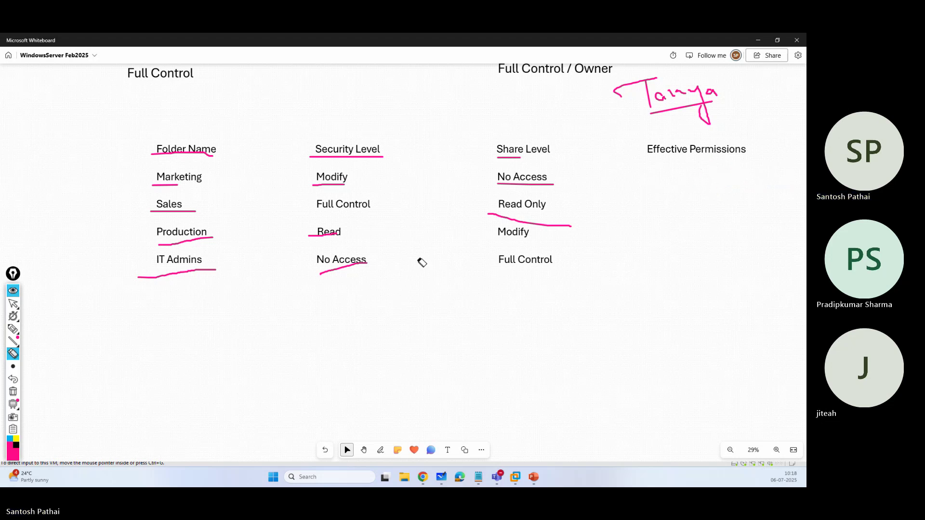
pyautogui.click(13, 304)
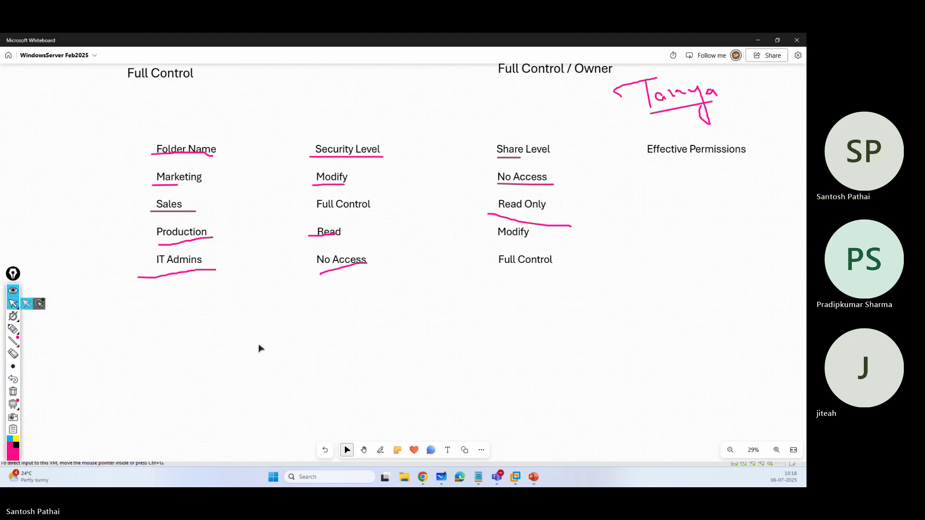
pyautogui.click(448, 450)
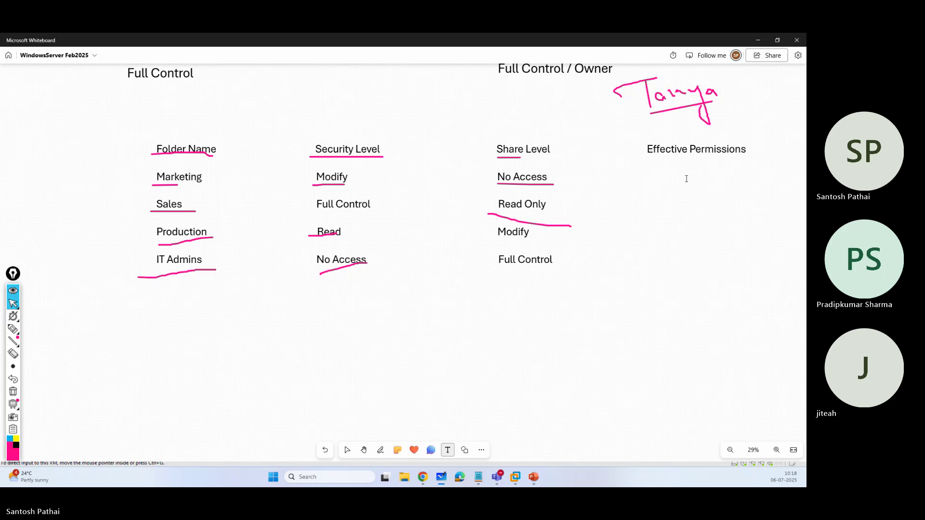
pyautogui.click(652, 177)
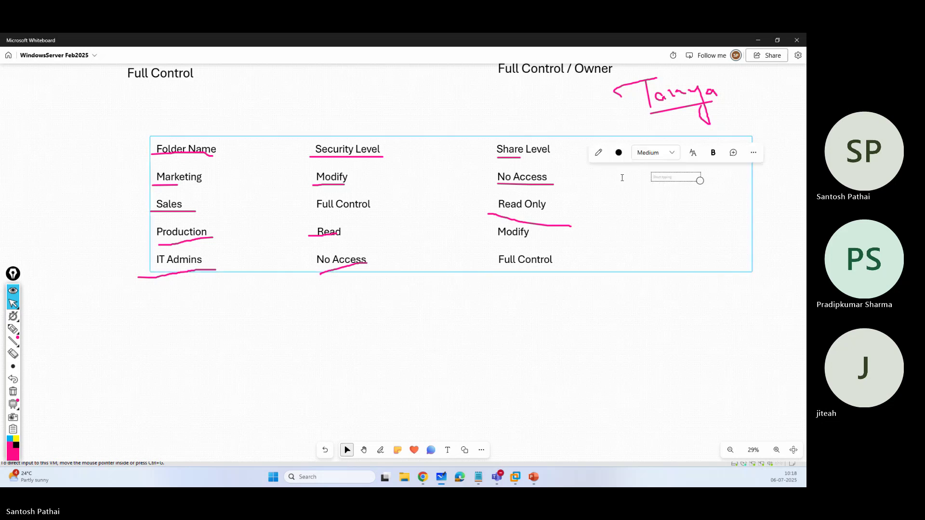
pyautogui.click(661, 320)
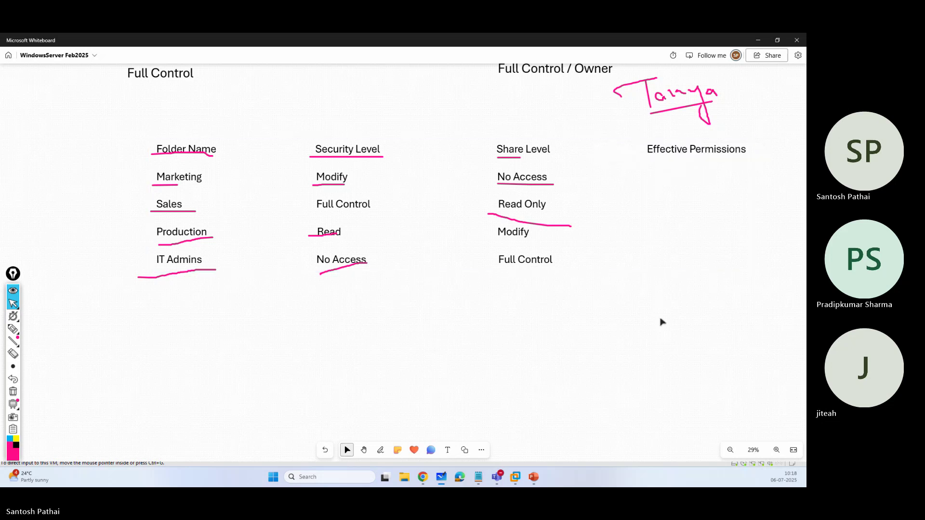
# Enter No Access as the Marketing row's effective permission, aligned under the Effective Permissions heading.
pyautogui.click(590, 179)
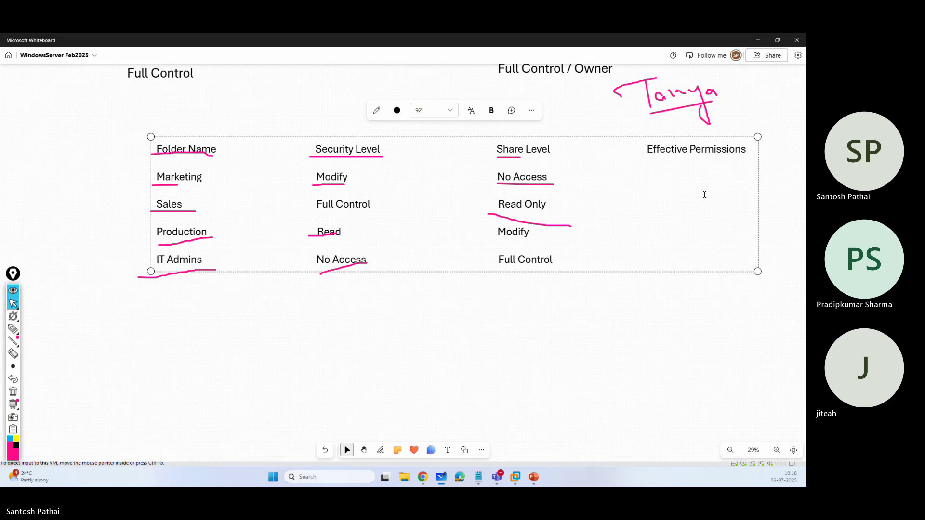
pyautogui.write('No A')
pyautogui.press('BackSpace')
pyautogui.press('BackSpace')
pyautogui.press('BackSpace')
pyautogui.press('BackSpace')
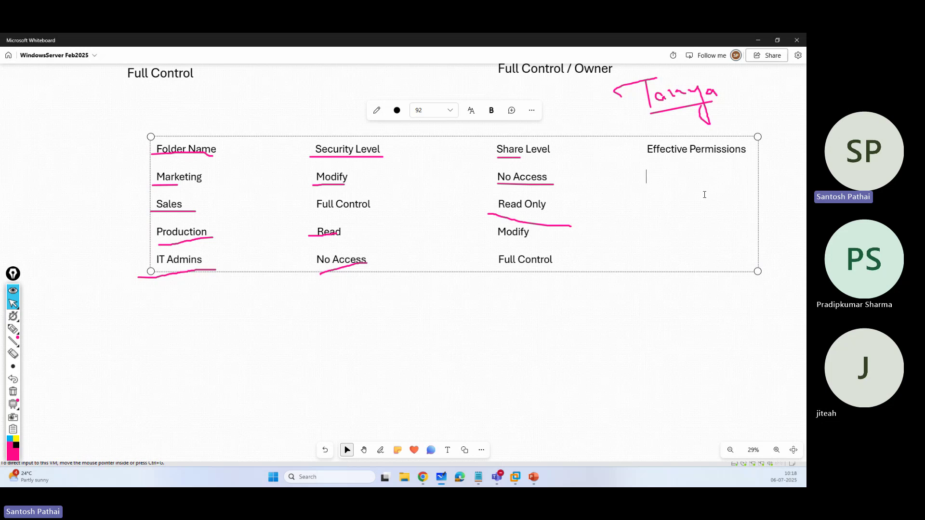
pyautogui.write('No Acce')
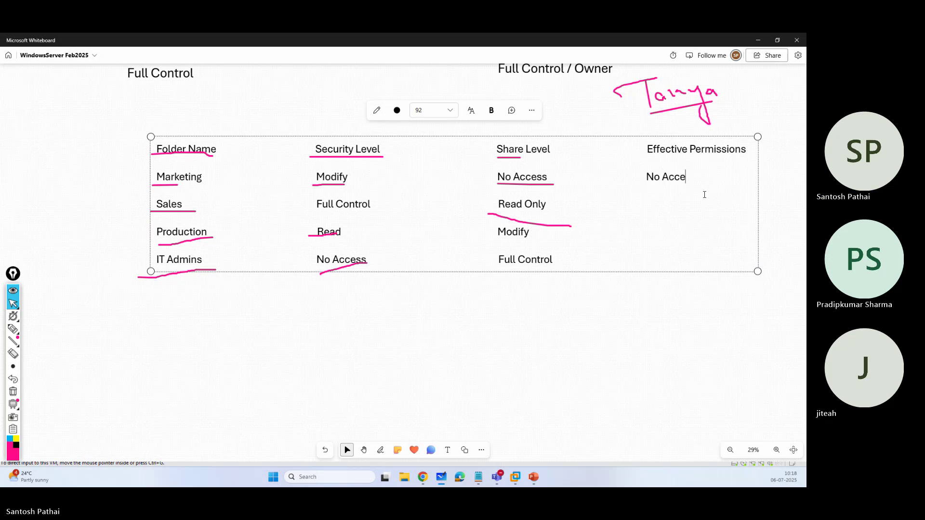
pyautogui.write('ss ')
# Enter the remaining effective permissions: Read Only for Sales, Read Only for Production and No Access for IT Admins.
pyautogui.write('Read Only')
pyautogui.write('Read')
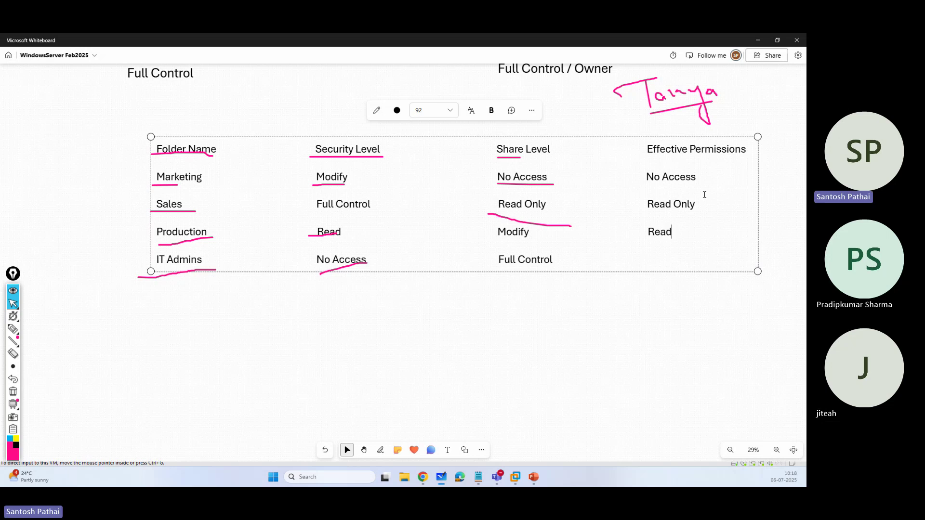
pyautogui.write(' Only IT')
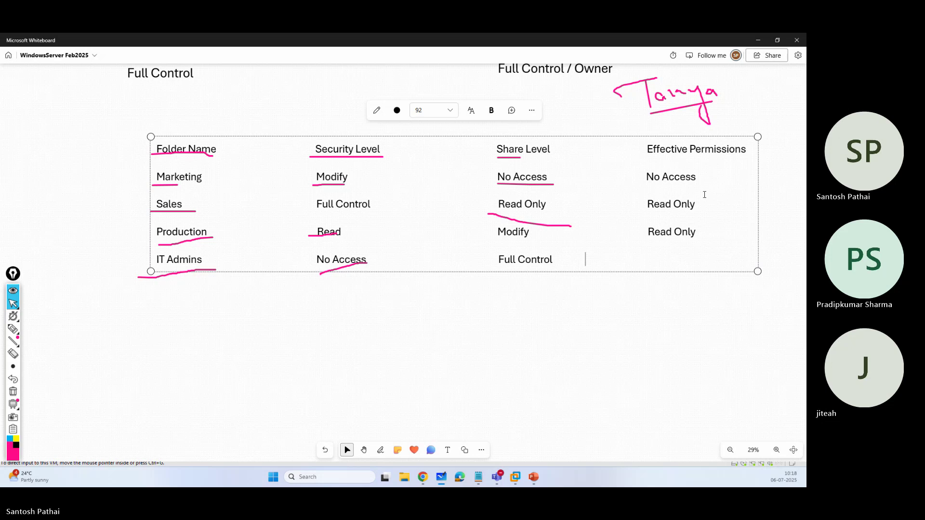
pyautogui.write(' Admins          No Access          Full Control          No Access')
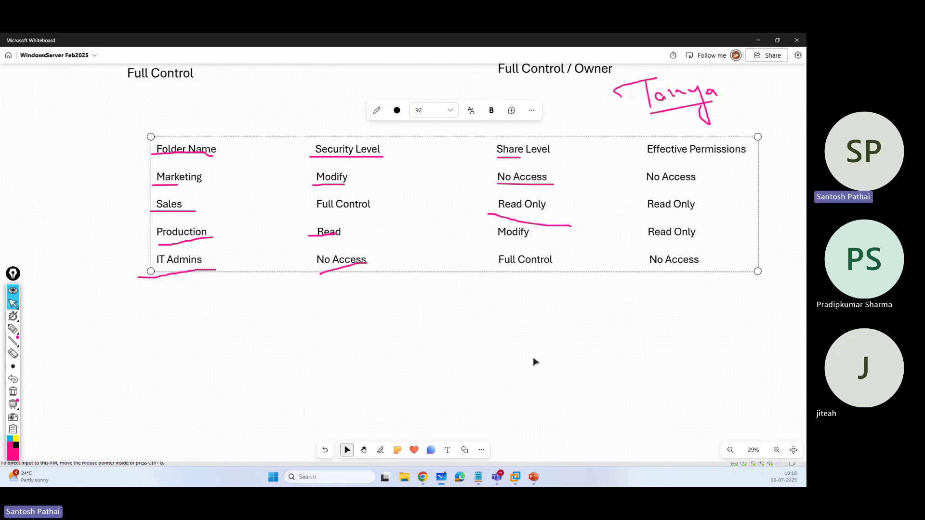
# Clear all pen annotations and make the table's header row bold.
pyautogui.click(13, 392)
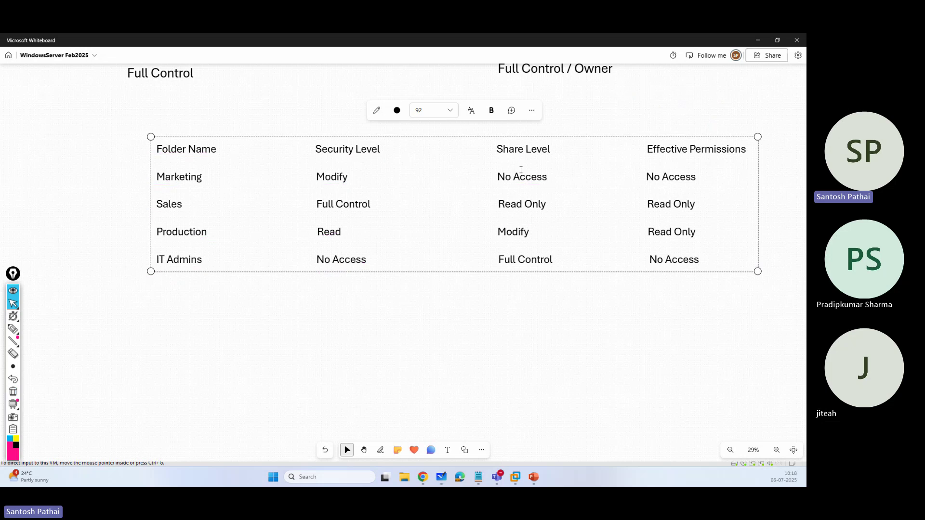
pyautogui.moveTo(748, 153); pyautogui.dragTo(155, 149)
pyautogui.click(491, 111)
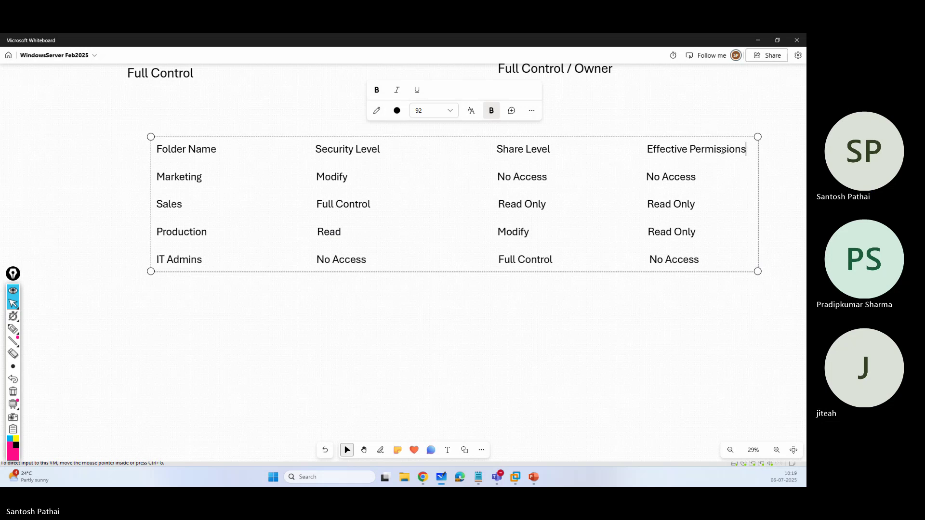
pyautogui.moveTo(746, 150); pyautogui.dragTo(156, 148)
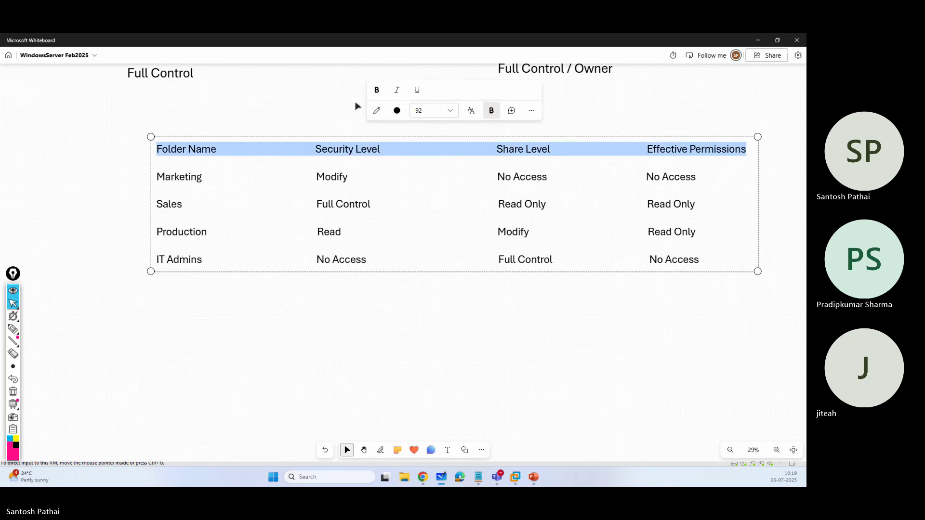
pyautogui.click(377, 90)
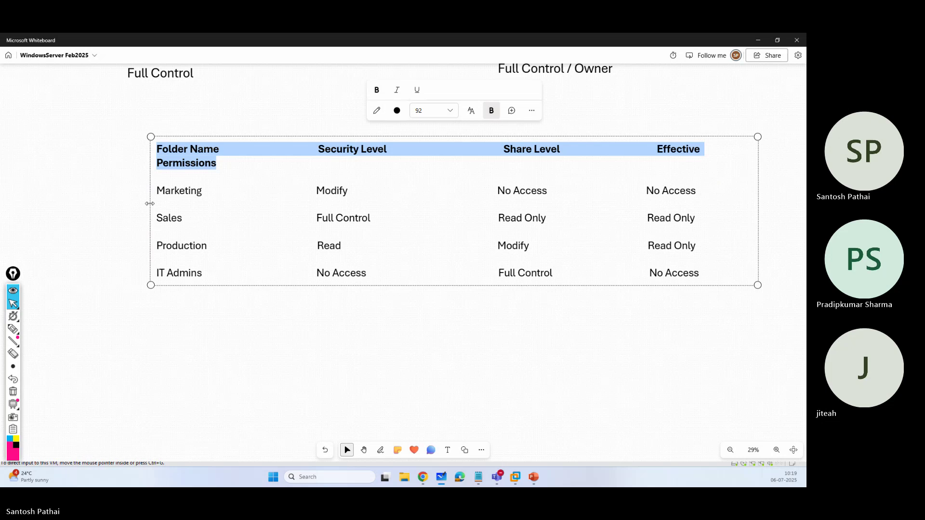
# Widen the table's text box to fit the headings on one line and remove extra spaces to realign them with their columns.
pyautogui.moveTo(150, 204); pyautogui.dragTo(131, 204)
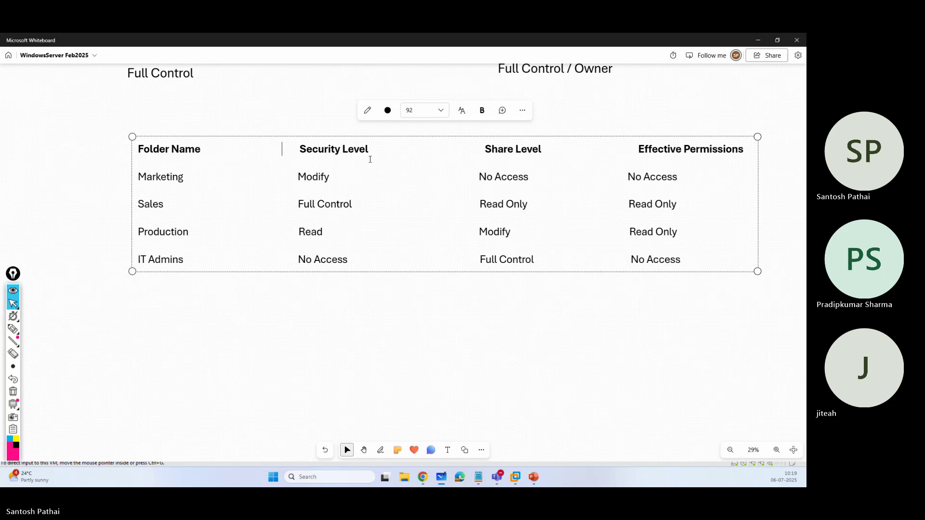
pyautogui.press('Delete')
pyautogui.click(463, 152)
pyautogui.press('Delete')
pyautogui.press('Delete')
pyautogui.press('Delete')
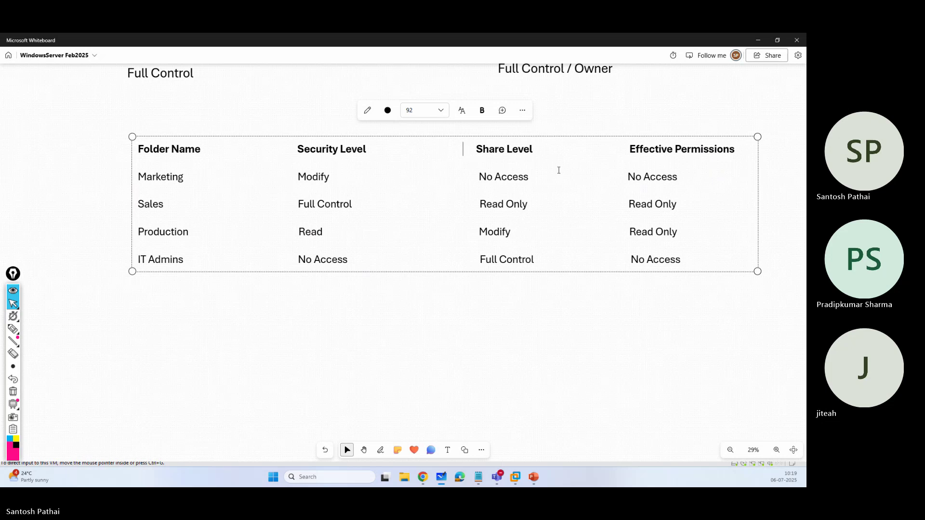
pyautogui.click(599, 148)
pyautogui.press('Delete')
pyautogui.press('Delete')
pyautogui.press('Delete')
pyautogui.click(633, 308)
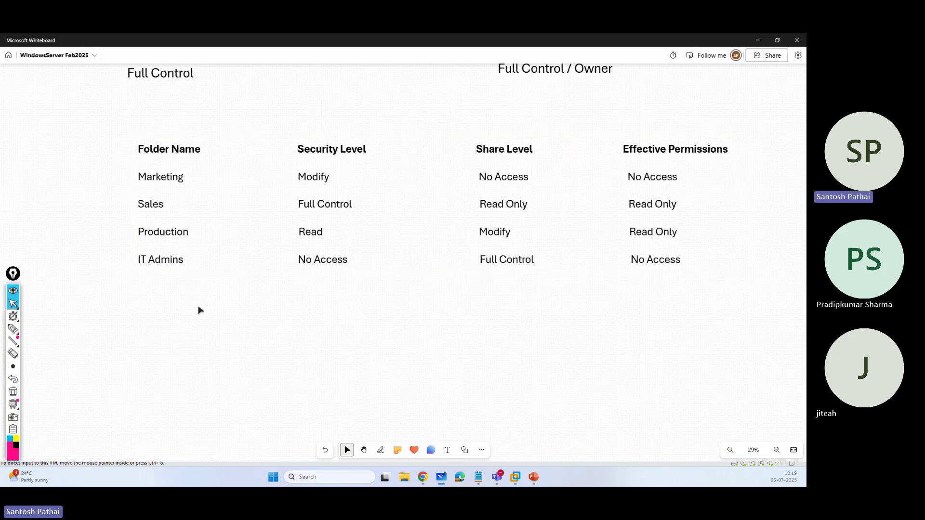
# Switch to the LondonDC virtual machine in VMware Workstation and cancel the New Share Wizard.
pyautogui.click(515, 476)
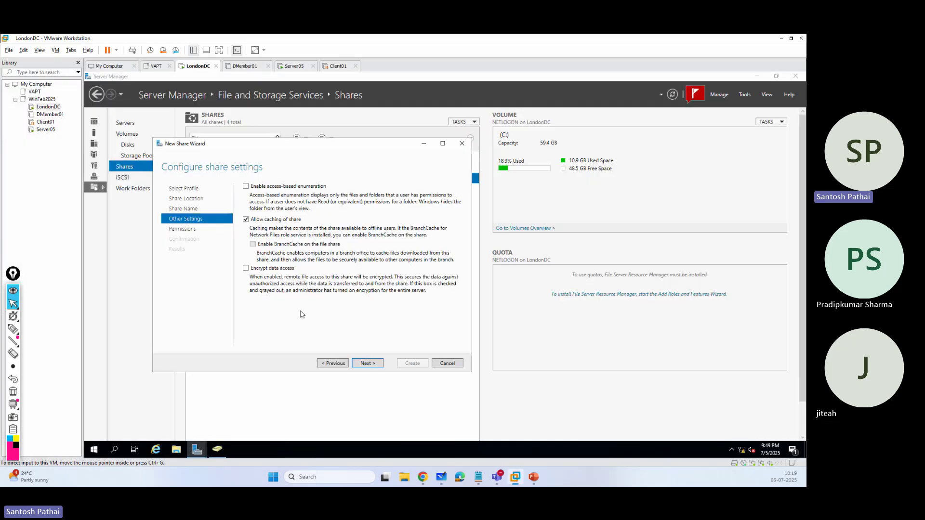
pyautogui.click(448, 363)
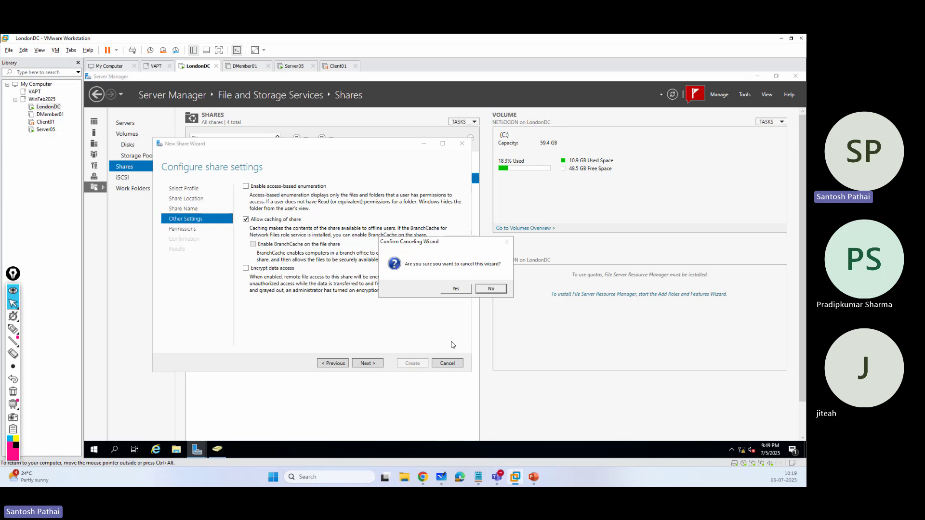
pyautogui.click(454, 290)
# Try to create a user in the Sales OU under BGLR Users in Active Directory Users and Computers, entering a first name and logon name.
pyautogui.click(217, 449)
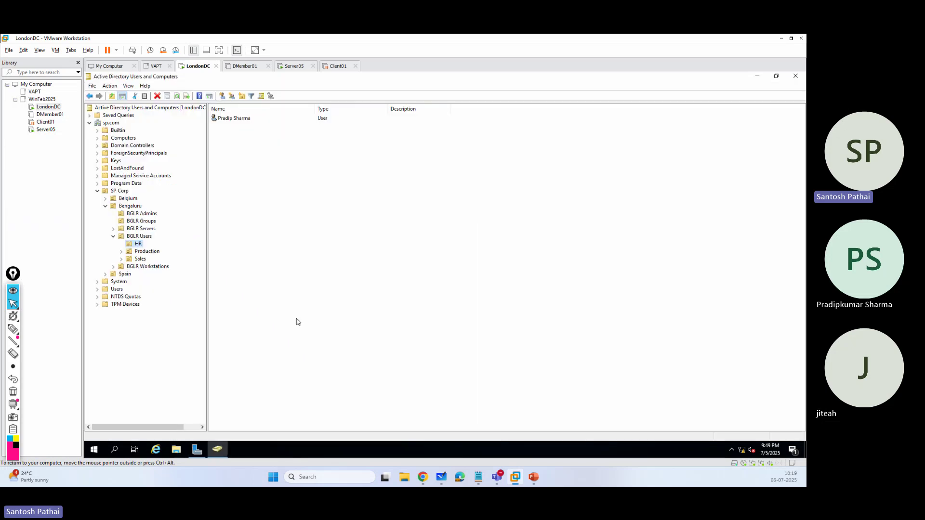
pyautogui.click(146, 252)
pyautogui.click(140, 259)
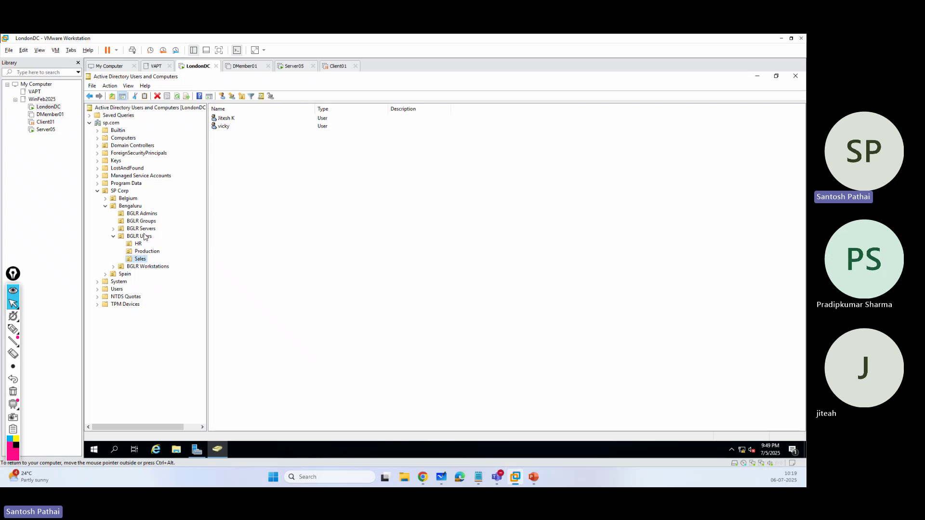
pyautogui.rightClick(255, 201)
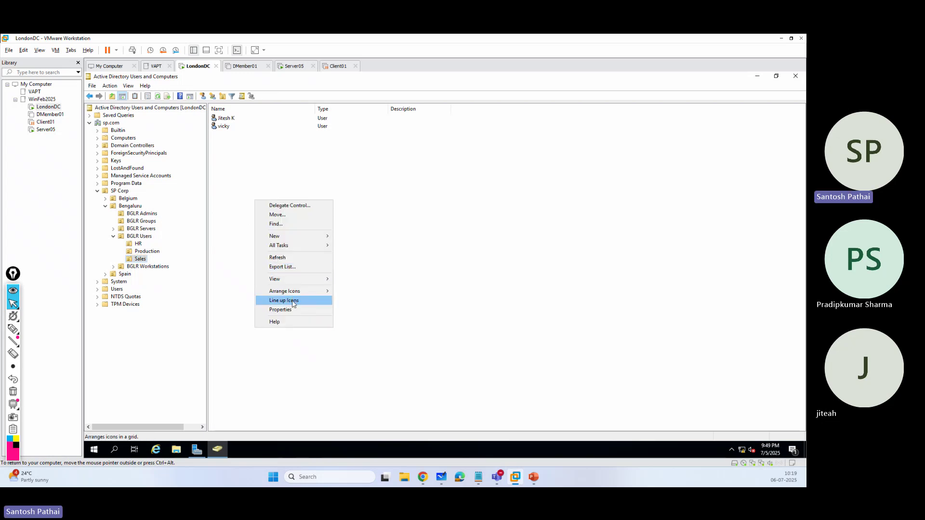
pyautogui.moveTo(289, 236)
pyautogui.click(357, 320)
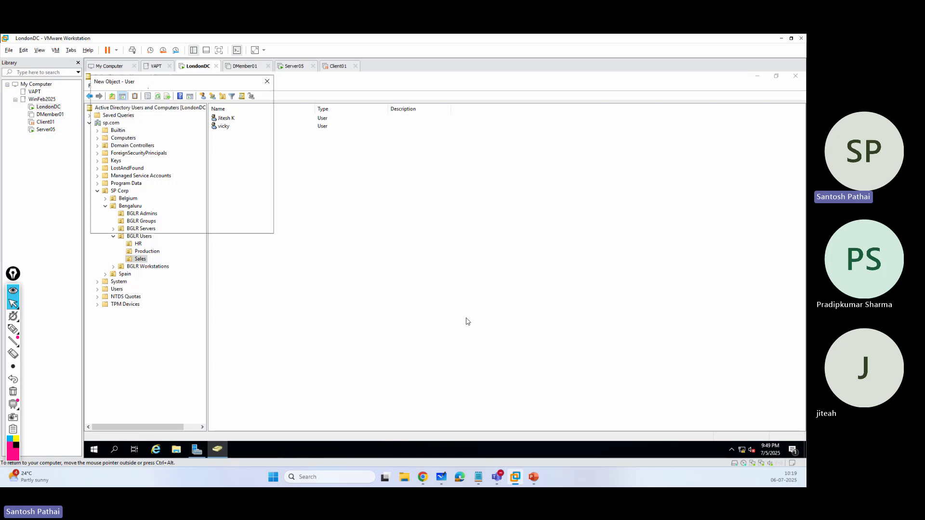
pyautogui.write('Ta')
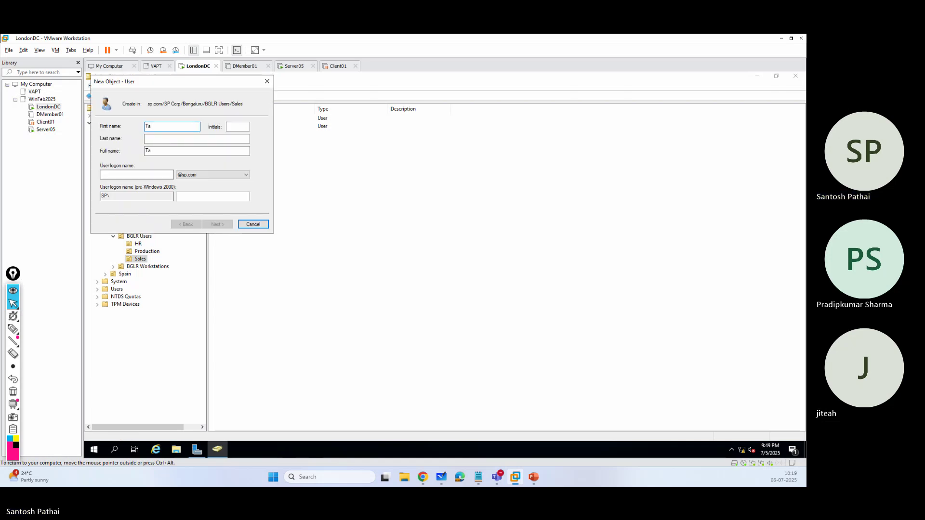
pyautogui.write('nya')
pyautogui.press('Tab')
pyautogui.press('Tab')
pyautogui.press('Tab')
pyautogui.press('Tab')
pyautogui.write('tan')
pyautogui.press('Return')
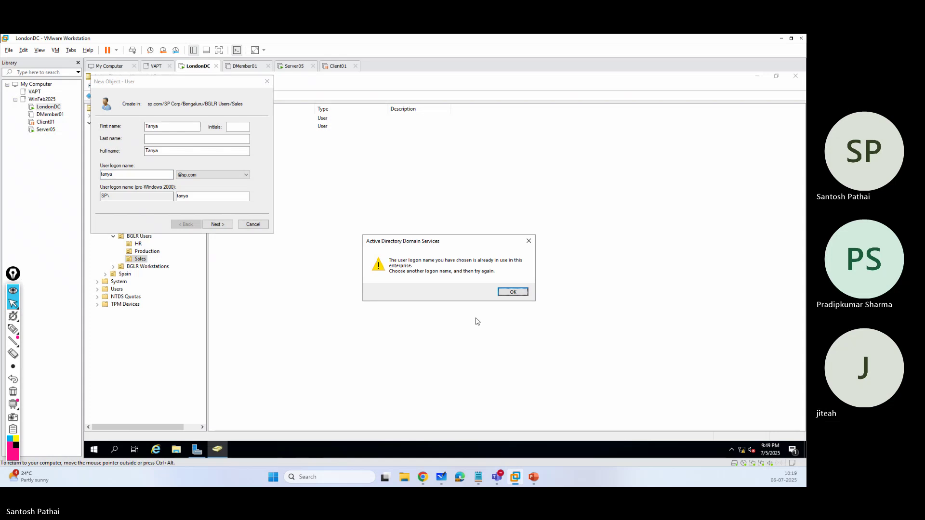
pyautogui.press('Escape')
pyautogui.press('Escape')
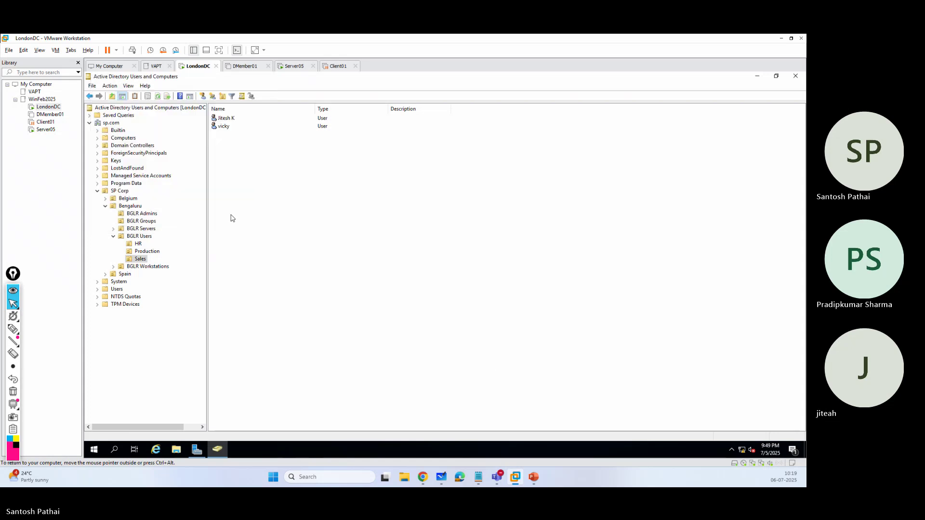
# Check the account settings of the same-named user in the BGLR Admins OU and close them without changes.
pyautogui.click(141, 214)
pyautogui.click(222, 119)
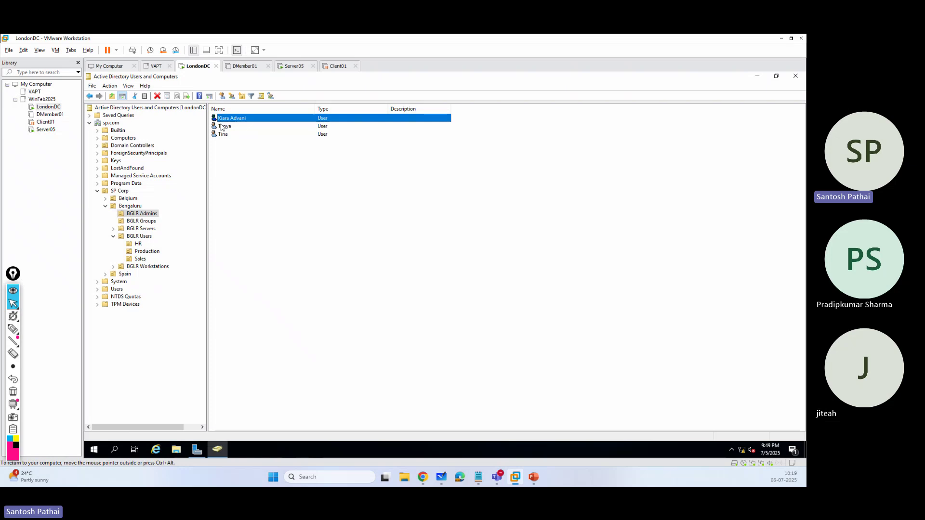
pyautogui.rightClick(220, 125)
pyautogui.click(256, 249)
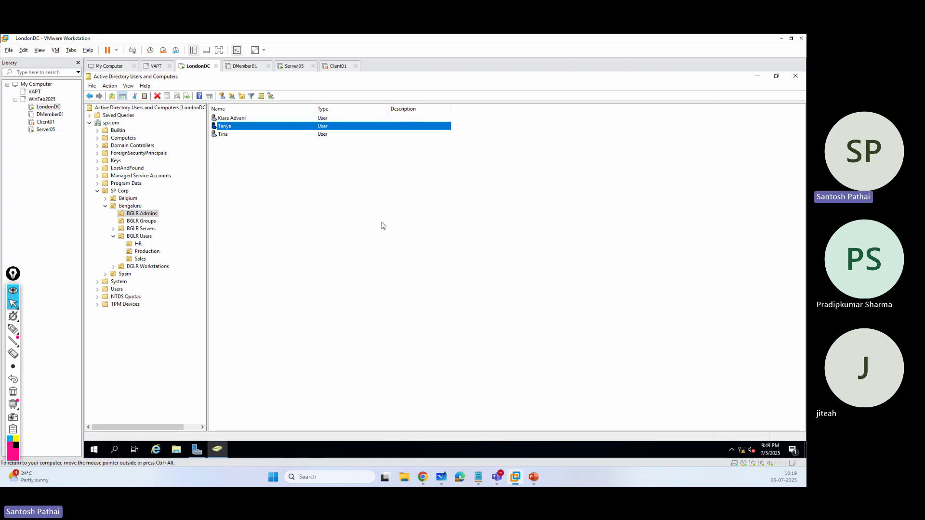
pyautogui.click(352, 149)
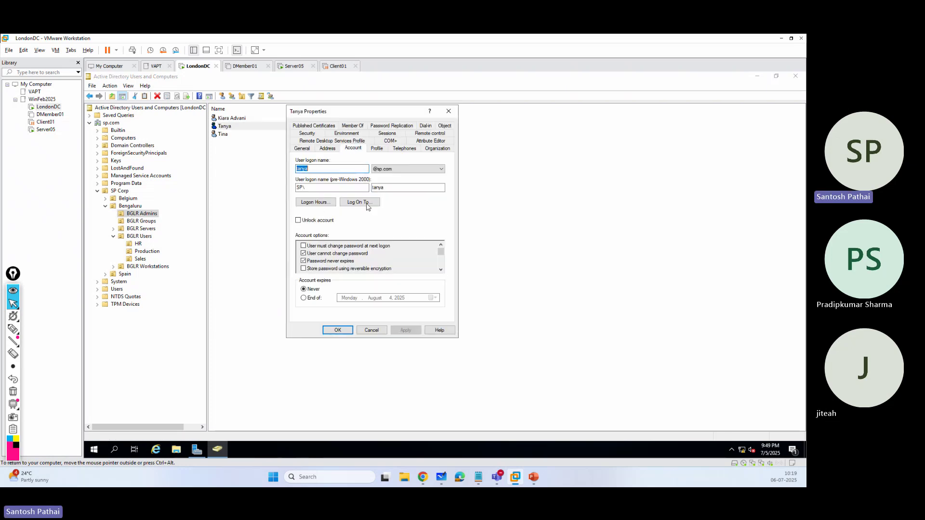
pyautogui.click(378, 331)
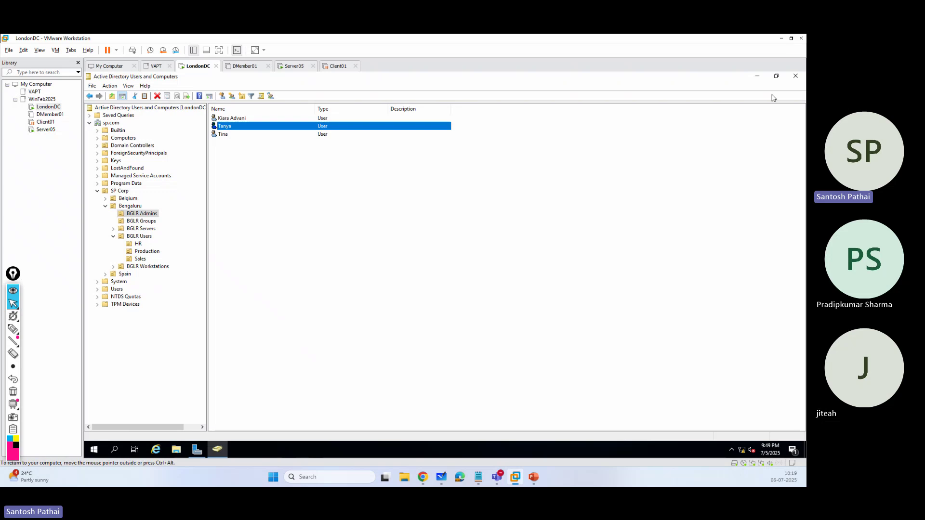
# Minimize Active Directory Users and Computers, review the effective permissions table in Microsoft Whiteboard, and return to Server Manager's shares.
pyautogui.click(757, 77)
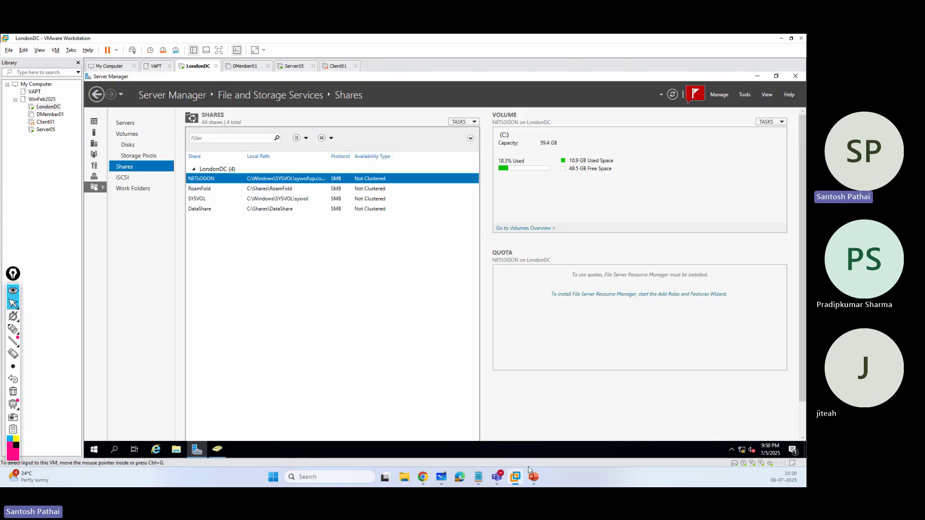
pyautogui.click(440, 480)
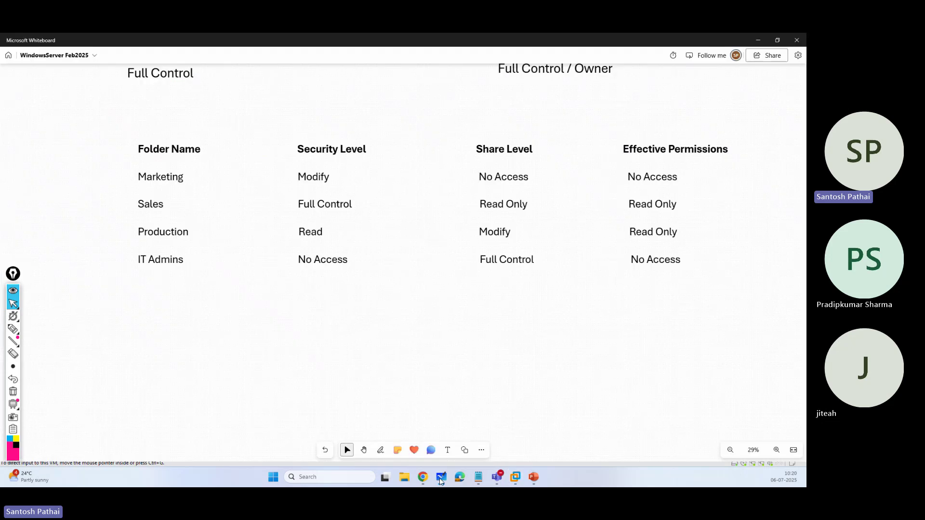
pyautogui.click(439, 480)
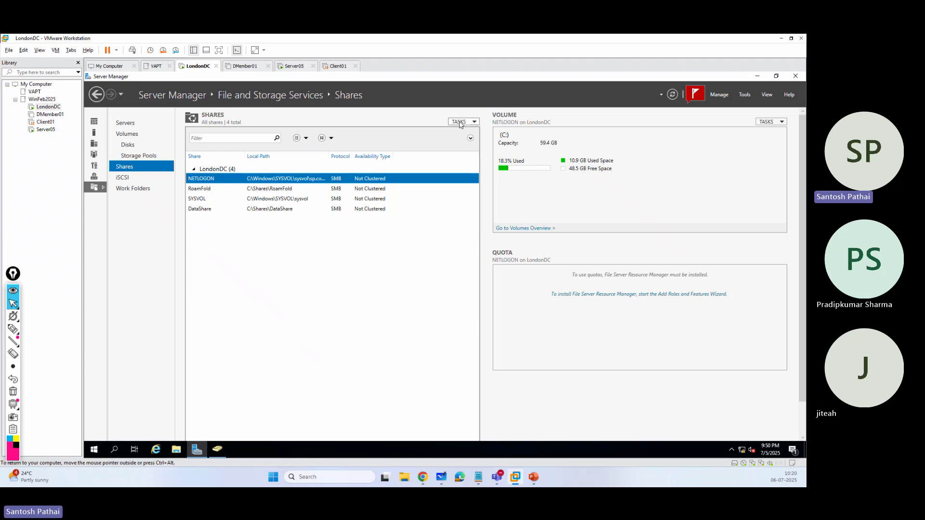
pyautogui.click(198, 209)
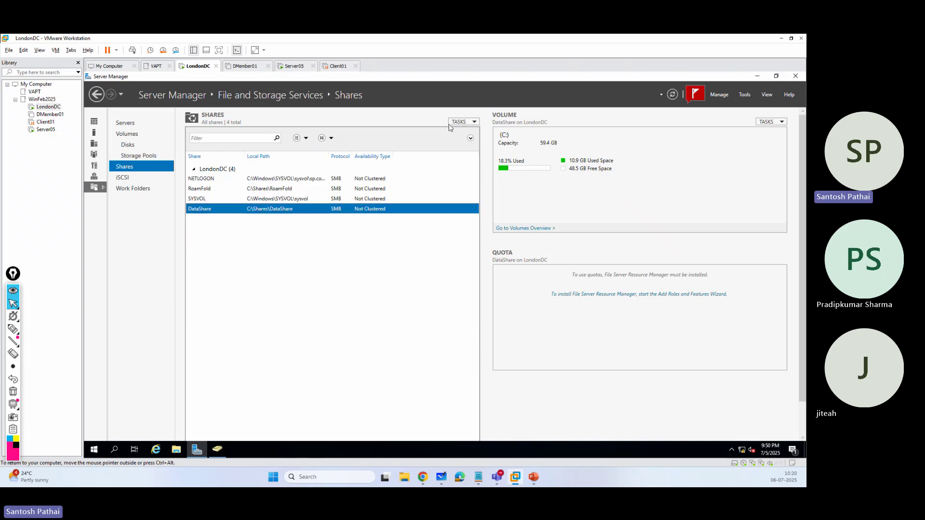
pyautogui.click(464, 121)
pyautogui.click(466, 129)
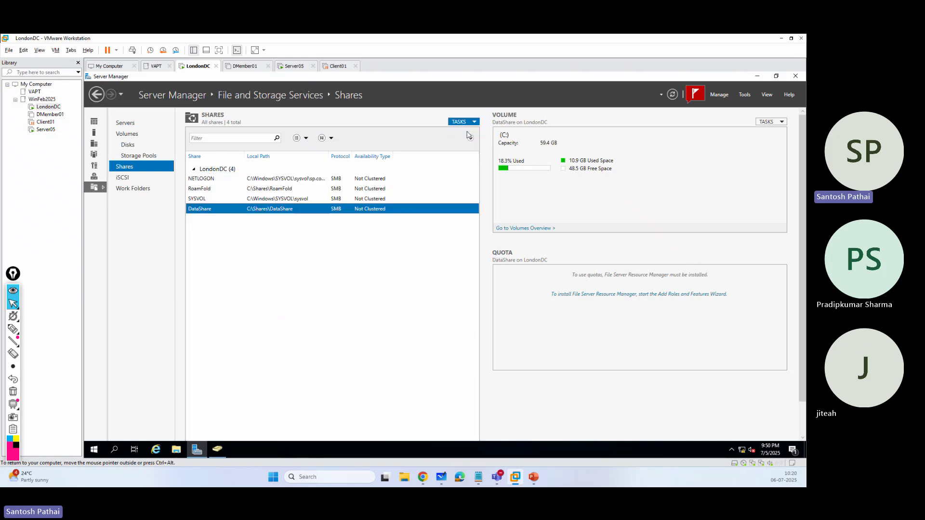
pyautogui.click(314, 308)
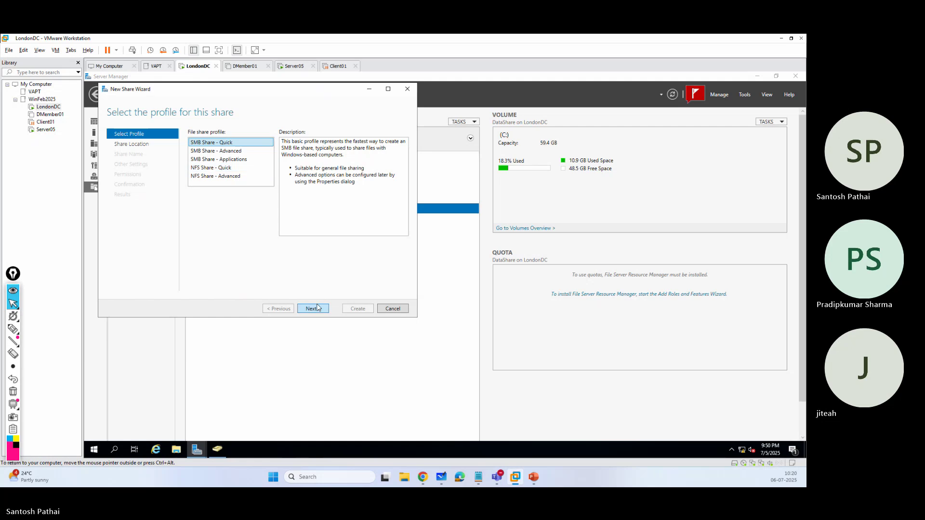
pyautogui.click(224, 232)
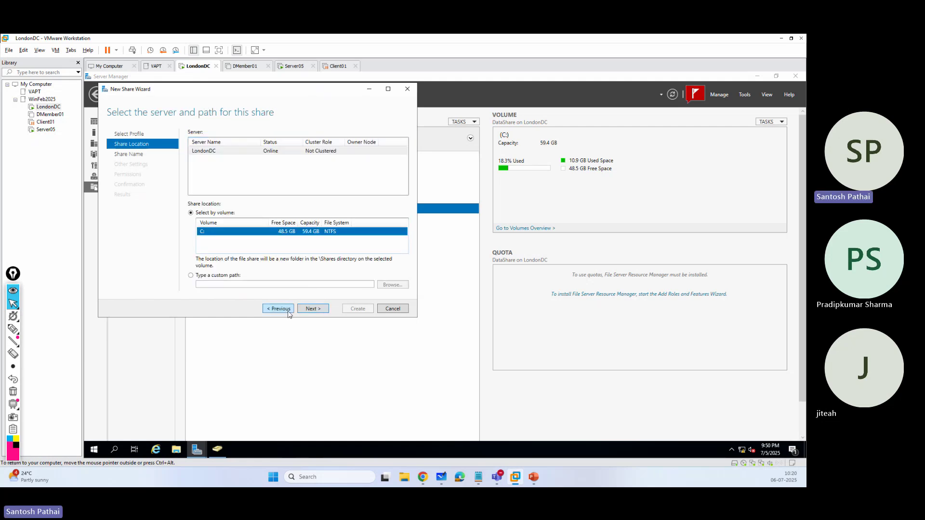
pyautogui.click(313, 308)
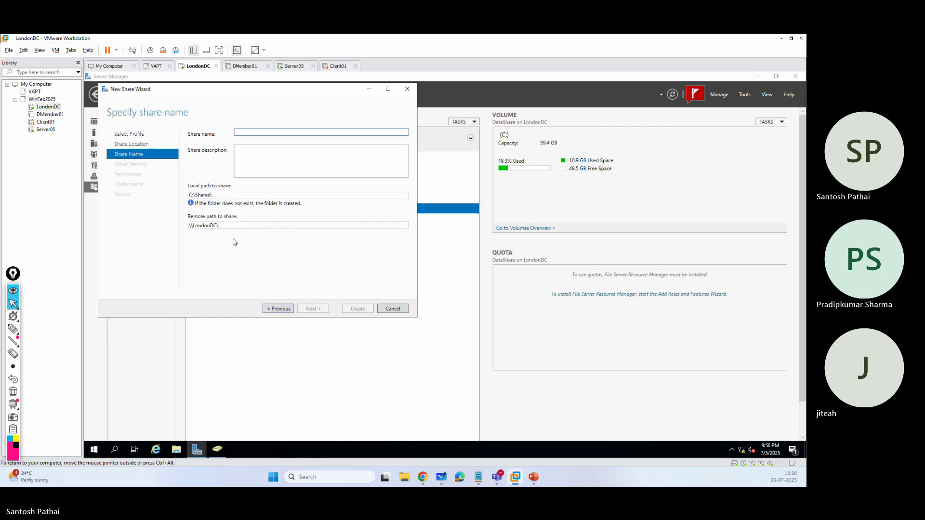
pyautogui.click(278, 309)
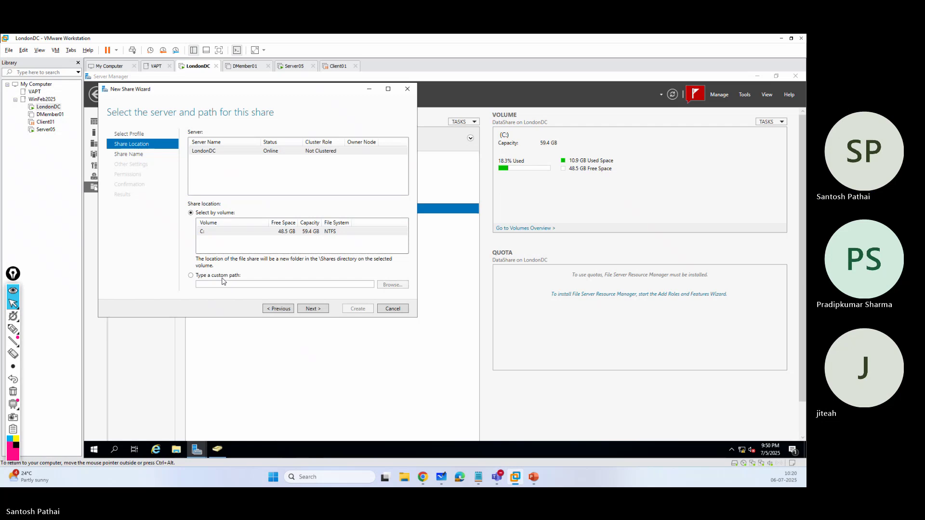
pyautogui.click(237, 276)
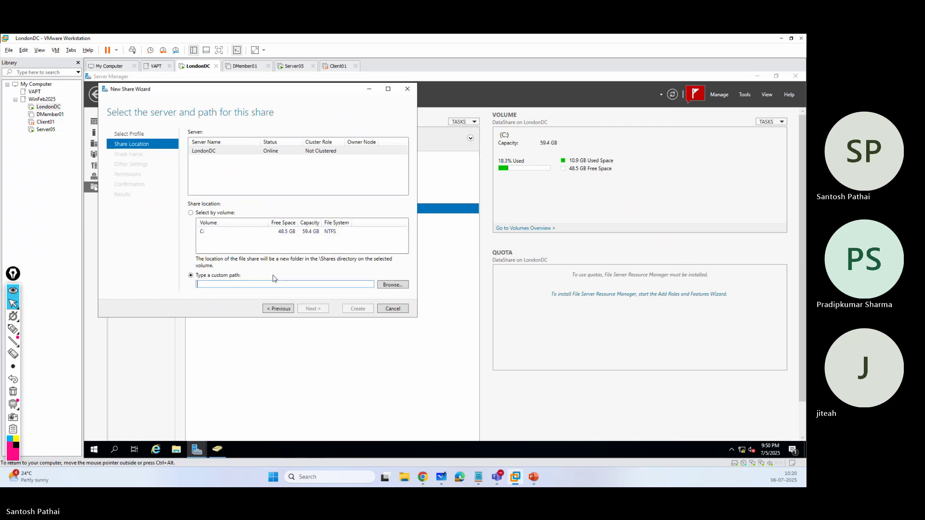
pyautogui.click(392, 286)
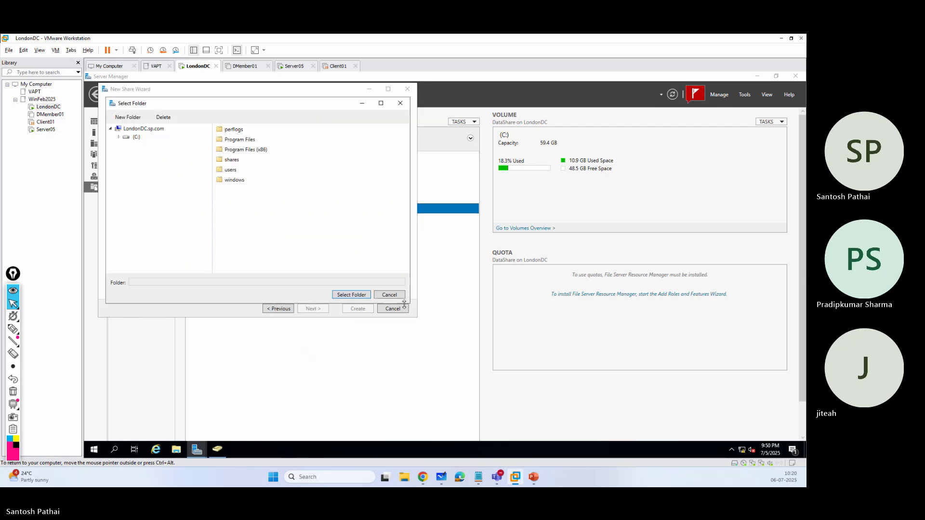
pyautogui.doubleClick(232, 159)
pyautogui.doubleClick(235, 130)
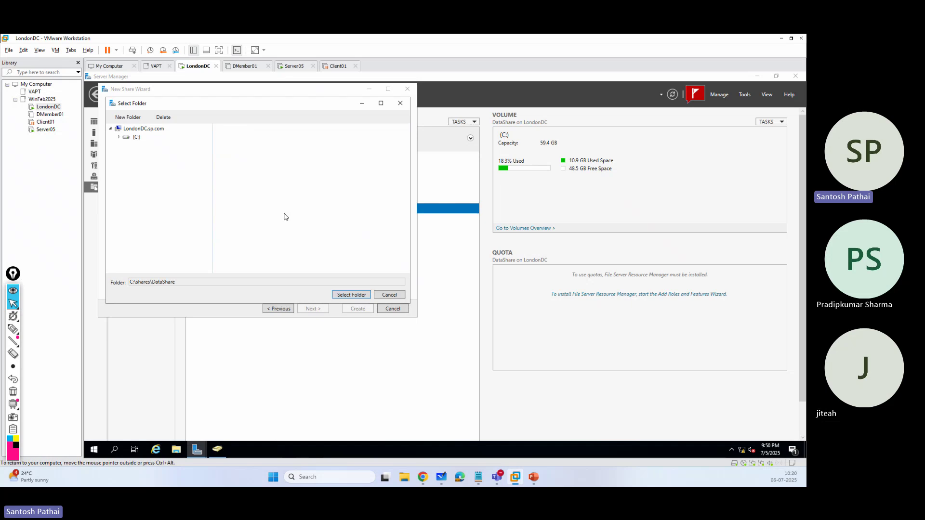
pyautogui.click(344, 296)
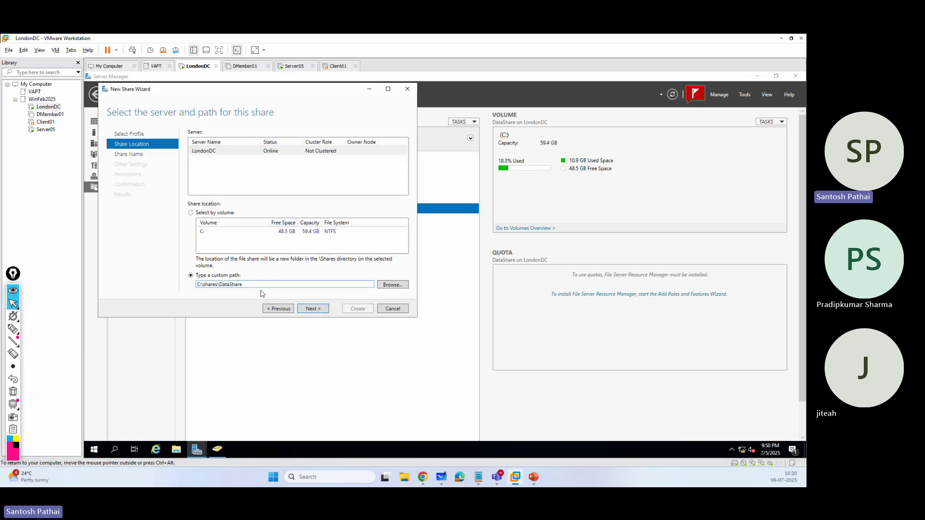
pyautogui.click(320, 308)
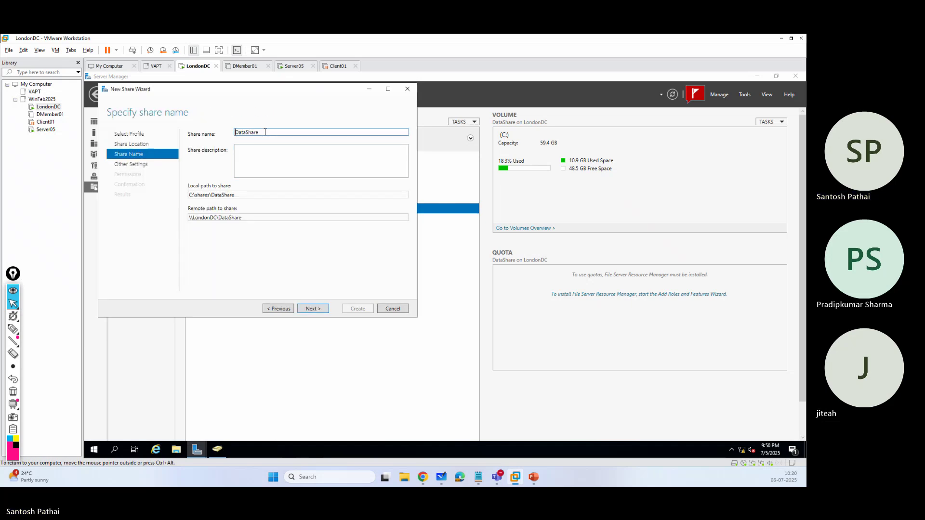
pyautogui.moveTo(265, 132); pyautogui.dragTo(220, 135)
pyautogui.write('Sales')
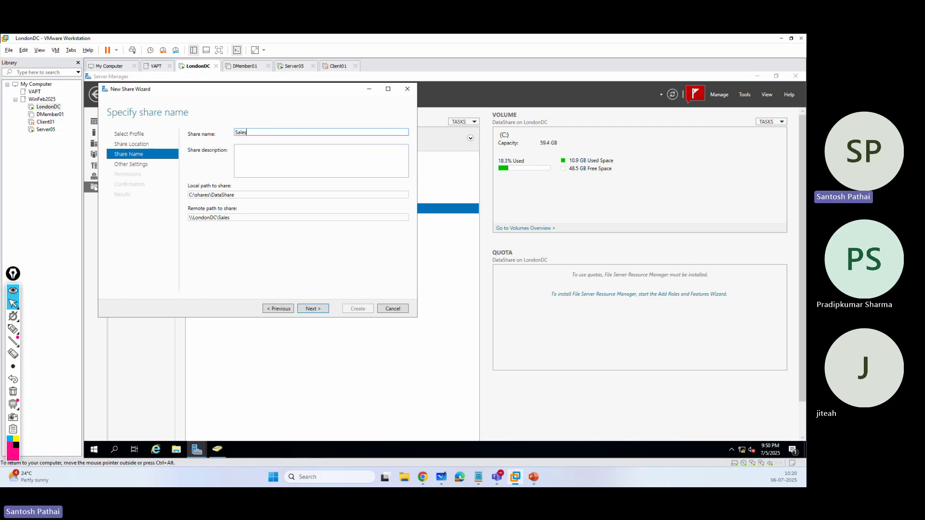
pyautogui.click(388, 309)
pyautogui.click(450, 289)
# Start a new share named Sales on LondonDC's C: volume and continue to its permissions with the default other settings.
pyautogui.click(461, 121)
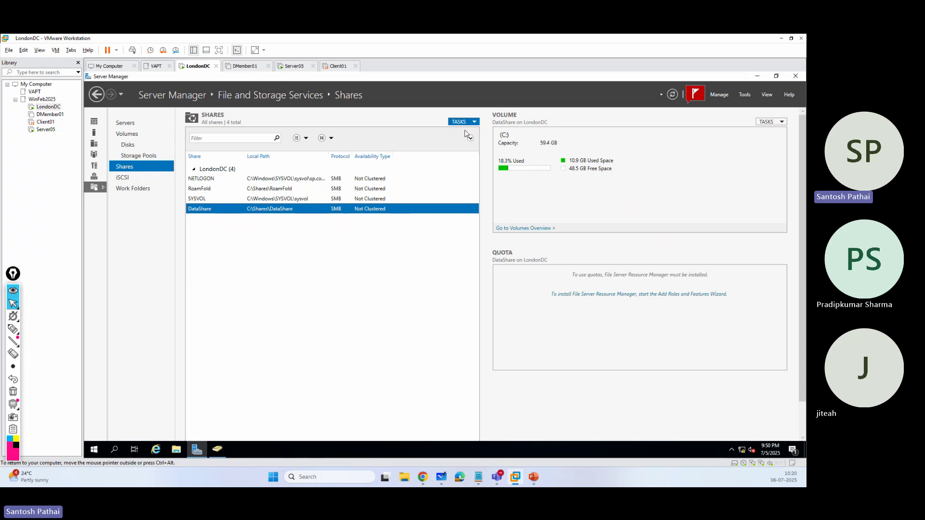
pyautogui.click(469, 130)
pyautogui.click(341, 330)
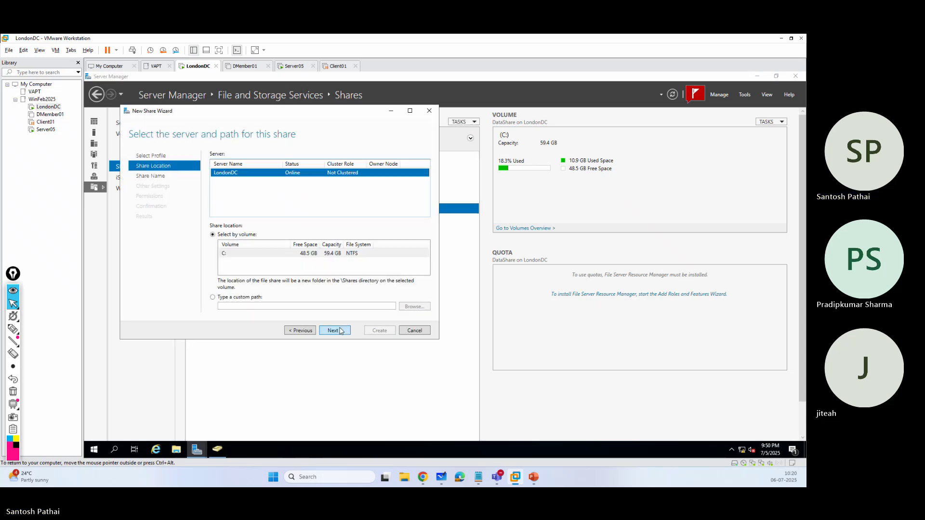
pyautogui.click(331, 254)
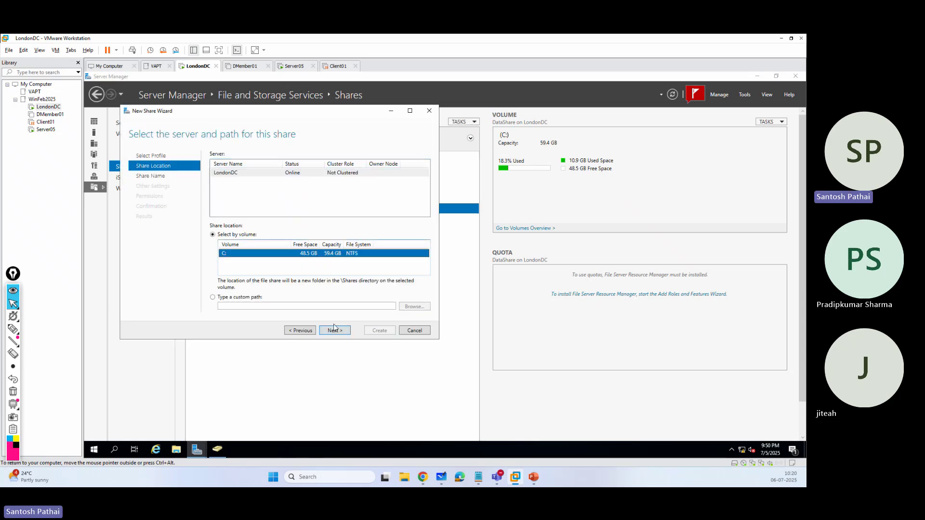
pyautogui.press('Return')
pyautogui.write('Sales')
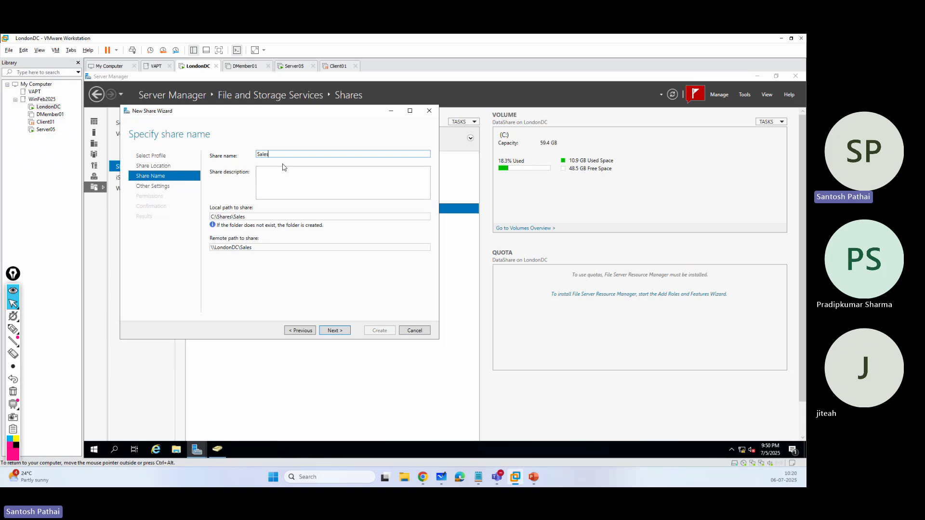
pyautogui.click(349, 335)
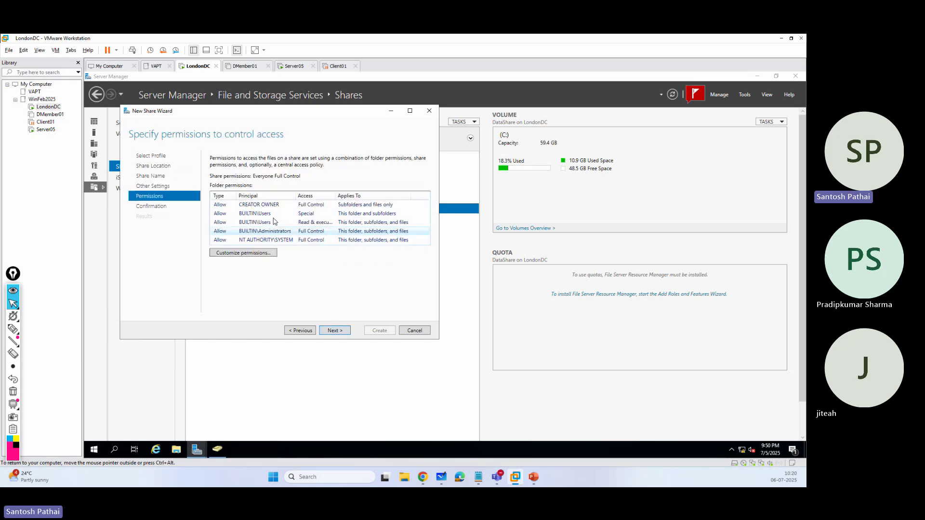
# Customize the Sales share's permissions by removing the Everyone entry from the share-level permissions, checking the whiteboard's effective permissions table.
pyautogui.click(256, 253)
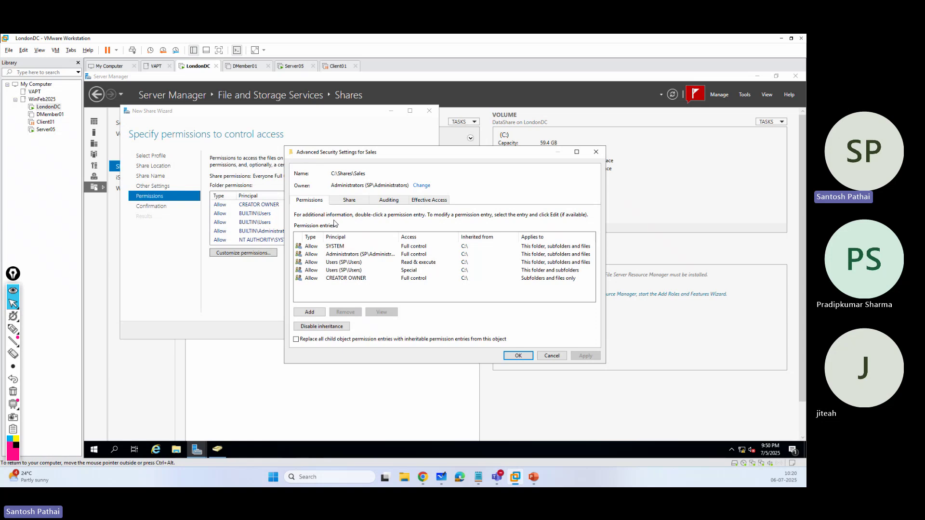
pyautogui.click(350, 200)
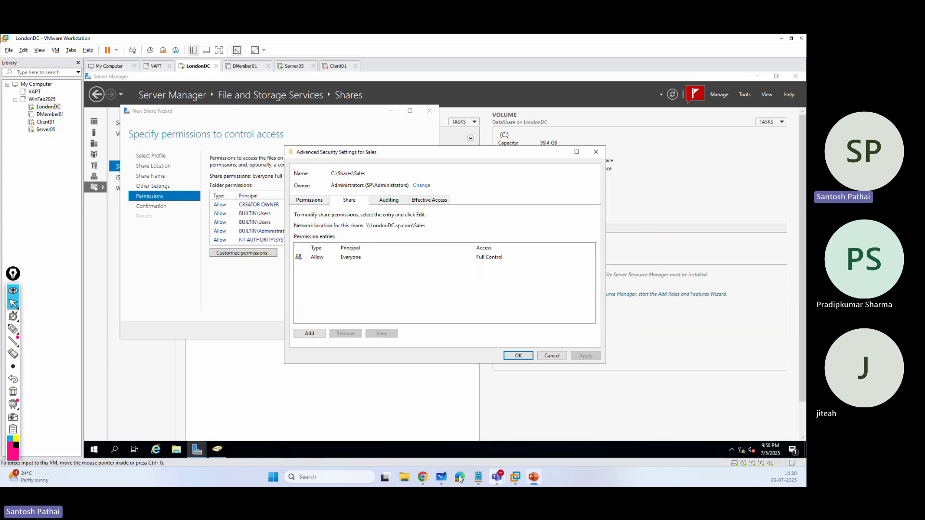
pyautogui.click(449, 420)
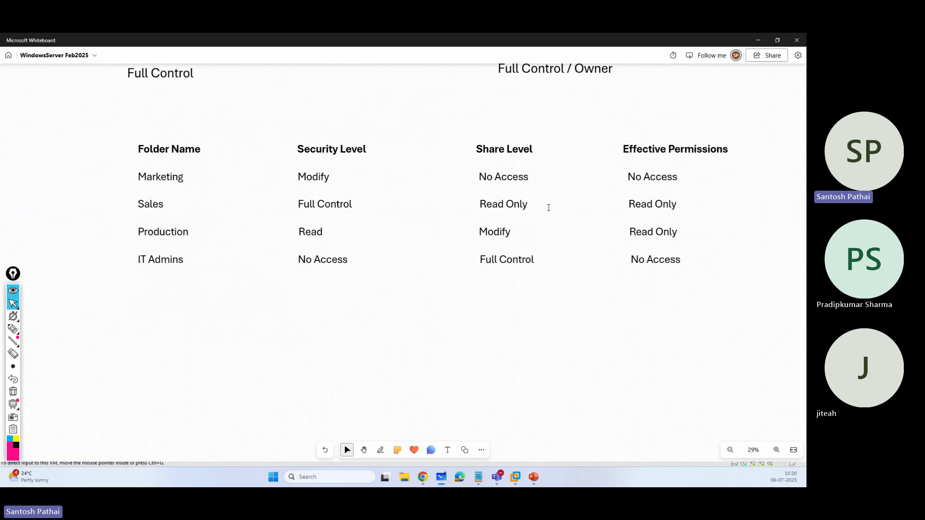
pyautogui.click(758, 40)
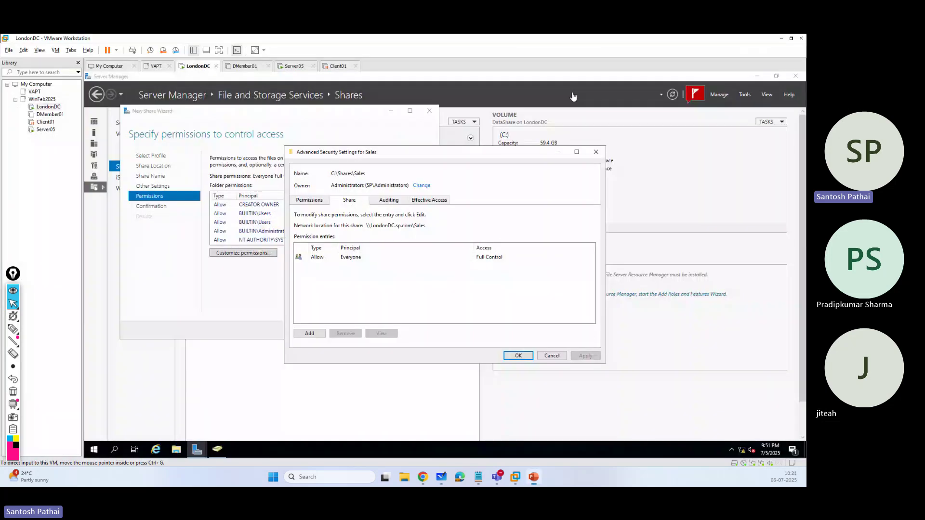
pyautogui.click(324, 259)
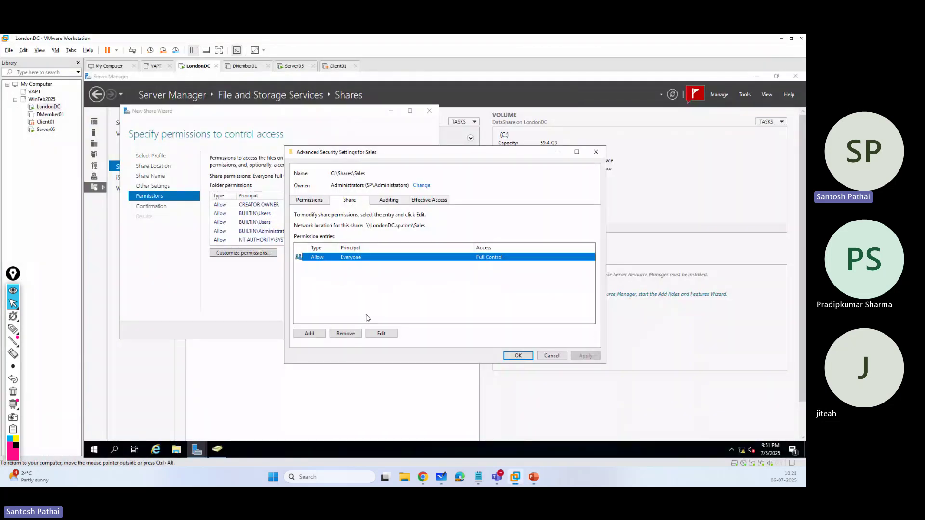
pyautogui.click(346, 333)
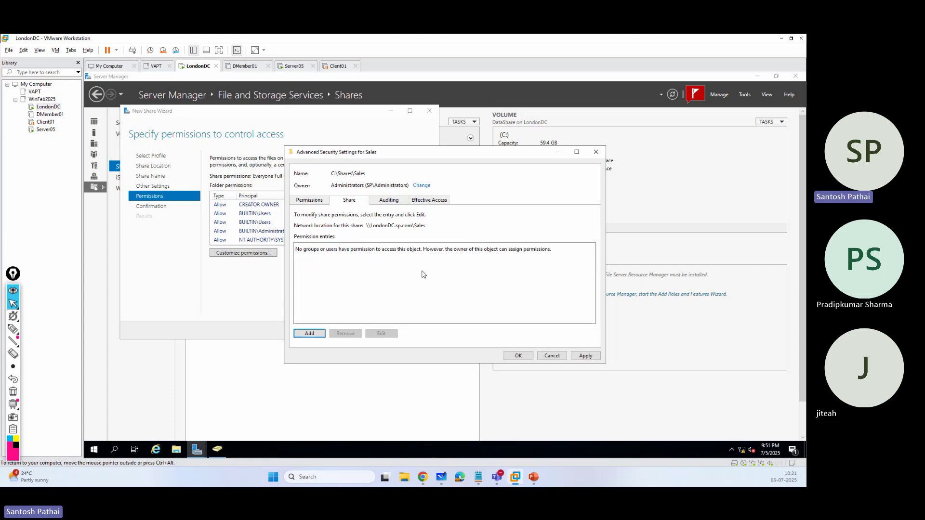
pyautogui.click(517, 356)
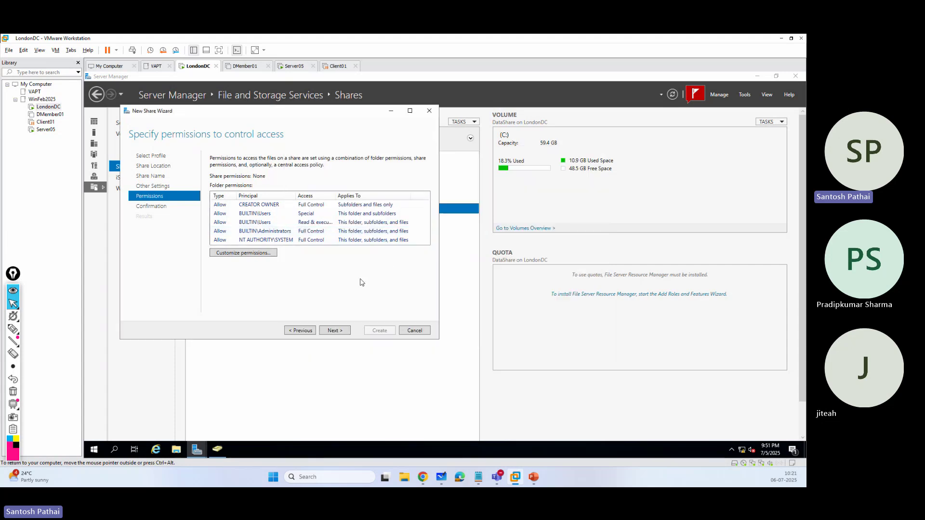
# Confirm the selections, create the Sales share, and close the wizard.
pyautogui.click(334, 330)
pyautogui.click(373, 330)
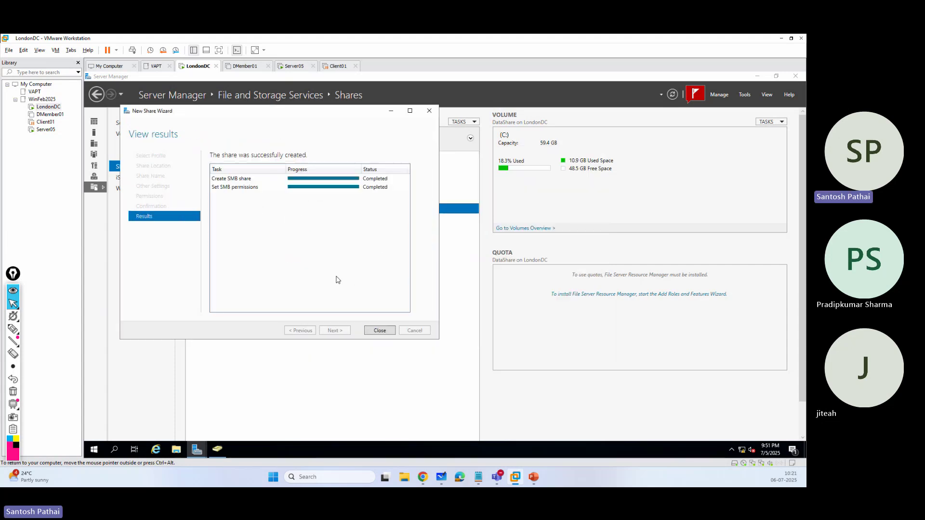
pyautogui.click(379, 330)
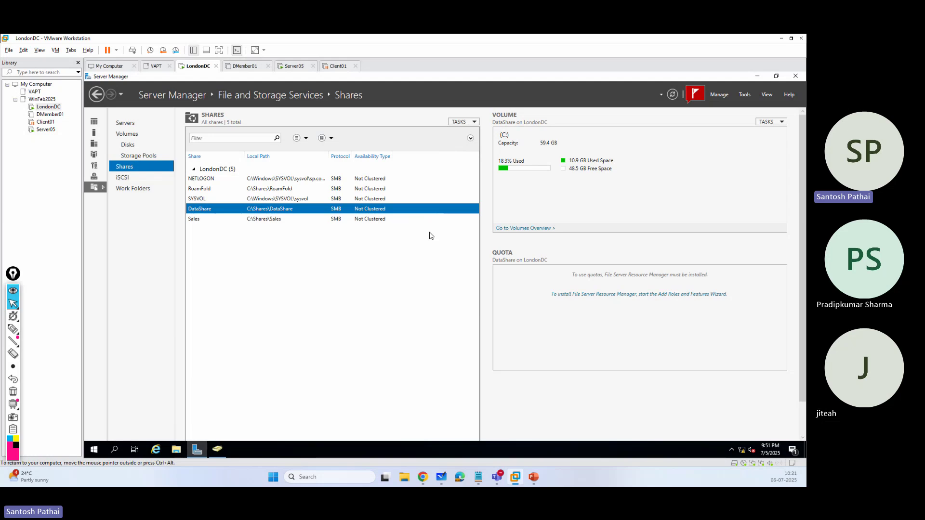
# Start a new share on LondonDC's C: volume, proceed to naming it, and check the whiteboard table for the folder names.
pyautogui.click(464, 122)
pyautogui.click(464, 130)
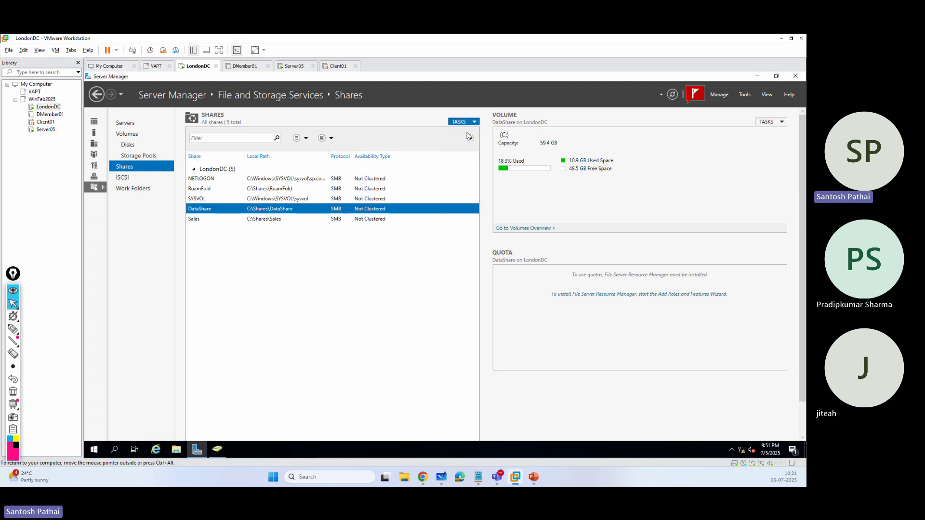
pyautogui.click(346, 342)
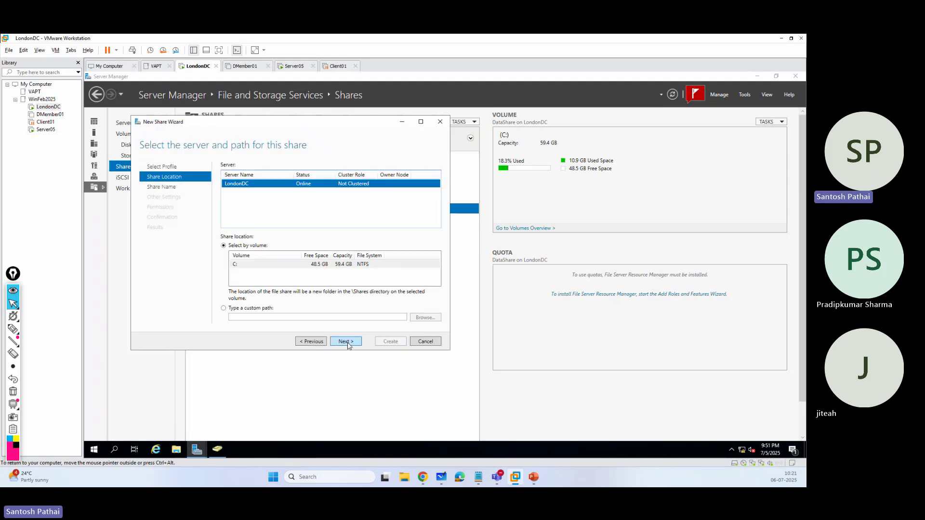
pyautogui.click(346, 342)
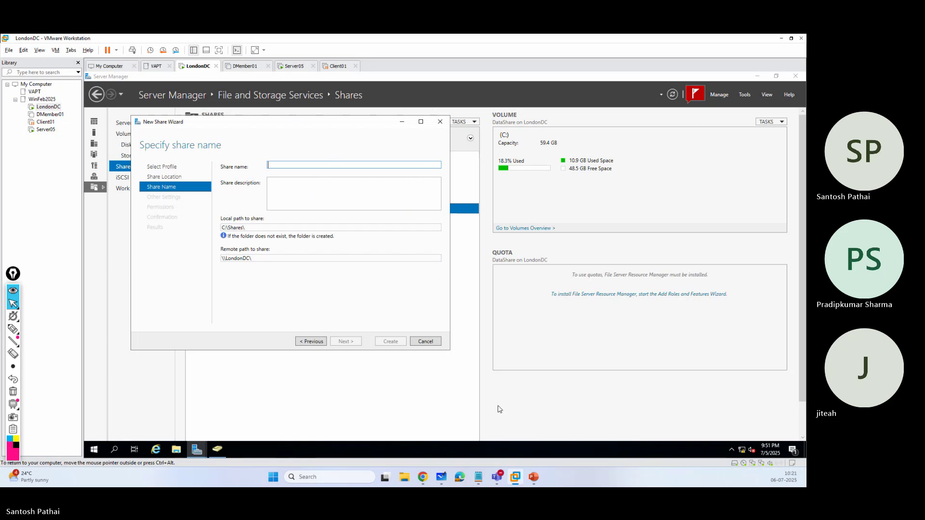
pyautogui.click(441, 477)
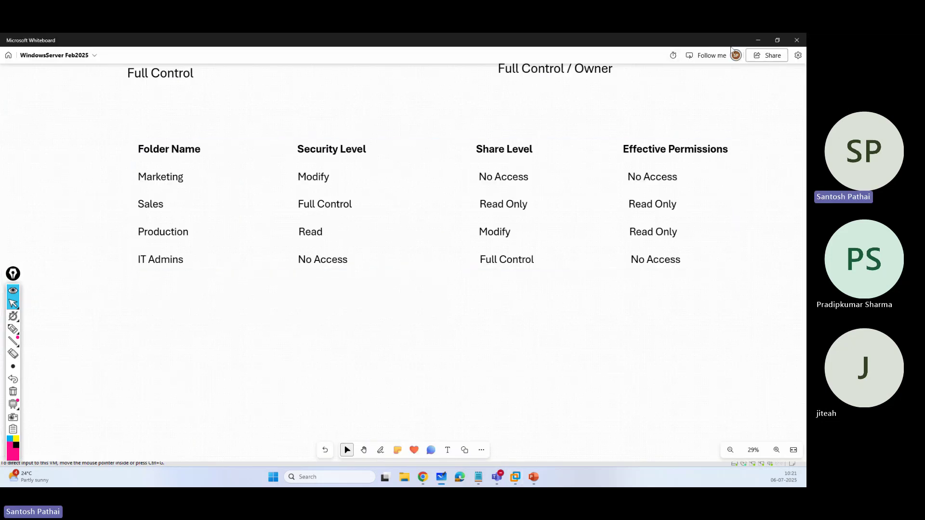
pyautogui.click(758, 40)
pyautogui.moveTo(245, 125); pyautogui.dragTo(535, 129)
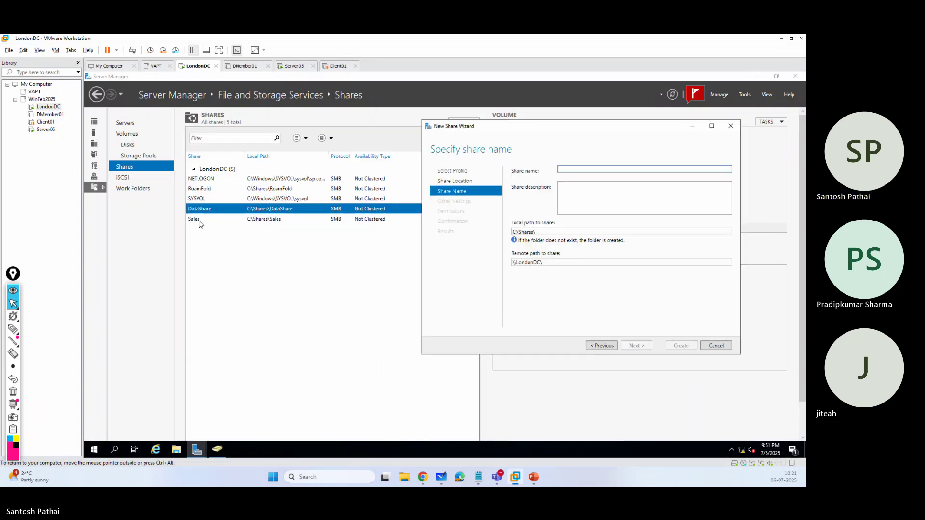
# In the Microsoft Whiteboard table, set Marketing's Share Level to Read Only and Sales's Share Level to No Access.
pyautogui.click(442, 477)
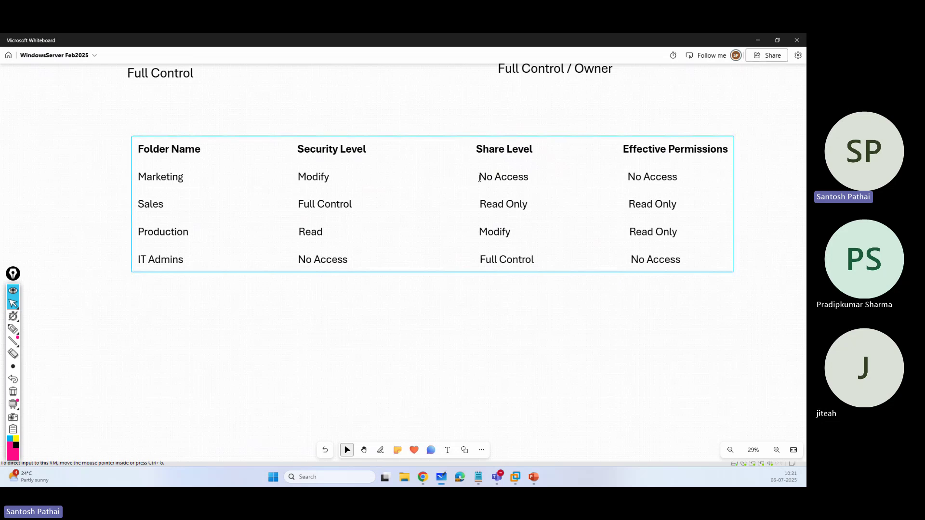
pyautogui.moveTo(479, 178); pyautogui.dragTo(503, 184)
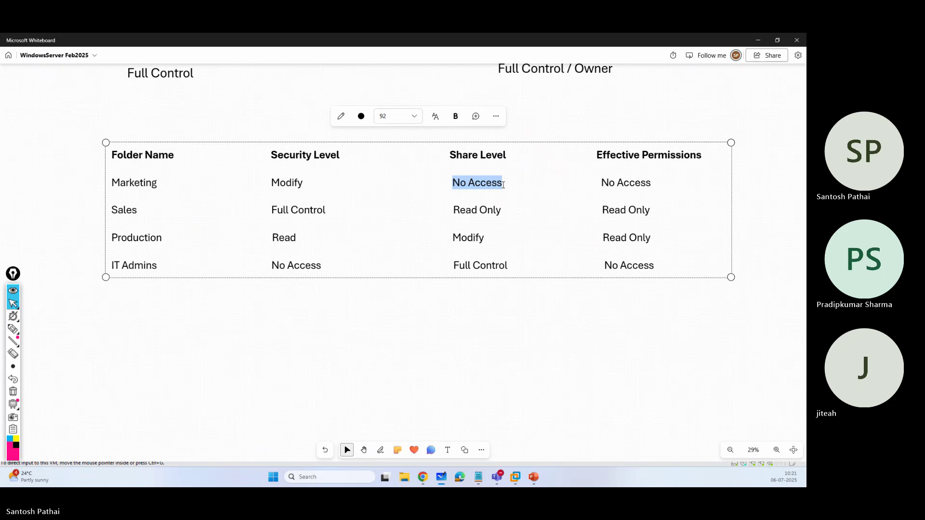
pyautogui.write('Read Ol')
pyautogui.press('BackSpace')
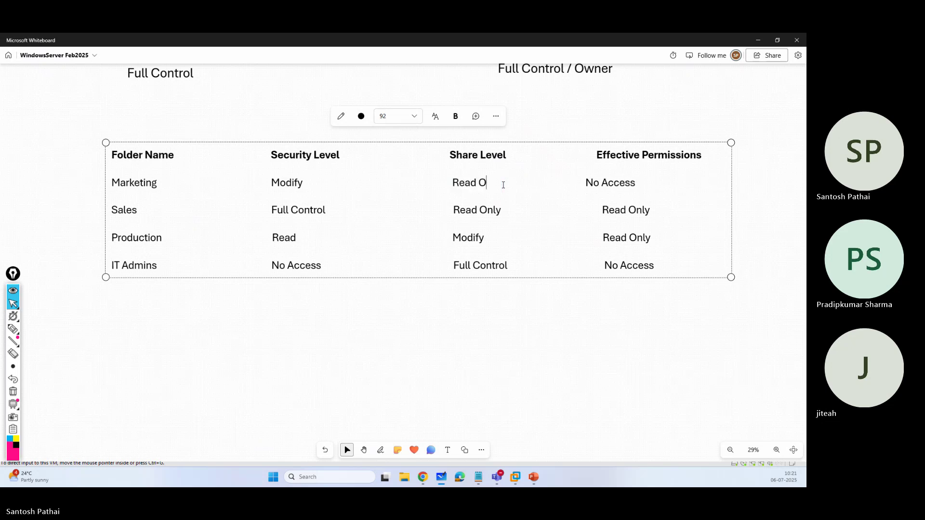
pyautogui.write('nly')
pyautogui.moveTo(453, 211); pyautogui.dragTo(502, 213)
pyautogui.hotkey('ctrl', 'z')
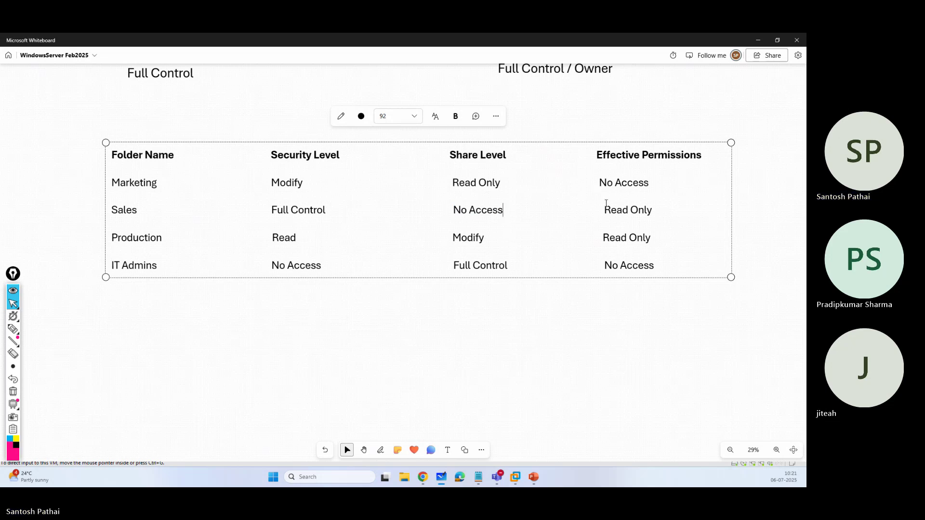
# Set the Effective Permissions in the table to No Access for Sales and Read Only for Marketing.
pyautogui.moveTo(601, 209); pyautogui.dragTo(650, 210)
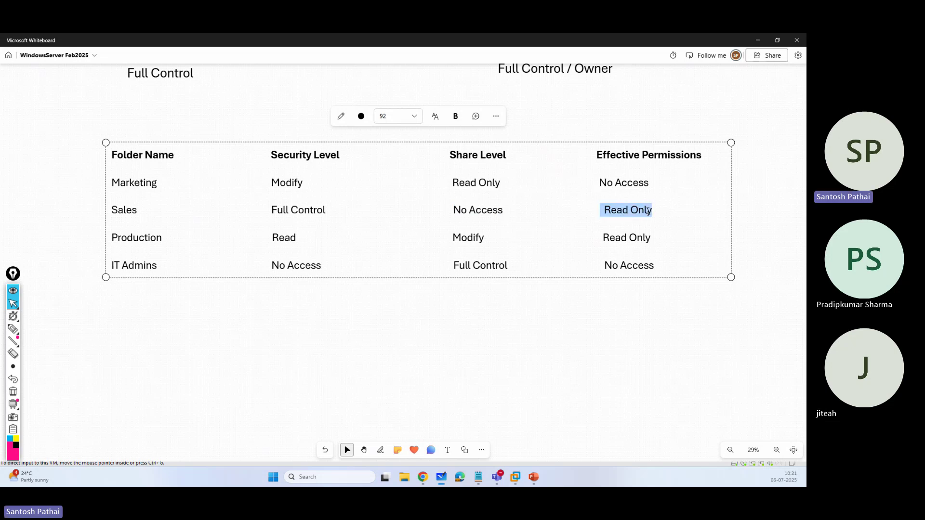
pyautogui.hotkey('ctrl', 'z')
pyautogui.moveTo(600, 182); pyautogui.dragTo(649, 182)
pyautogui.write('Rea')
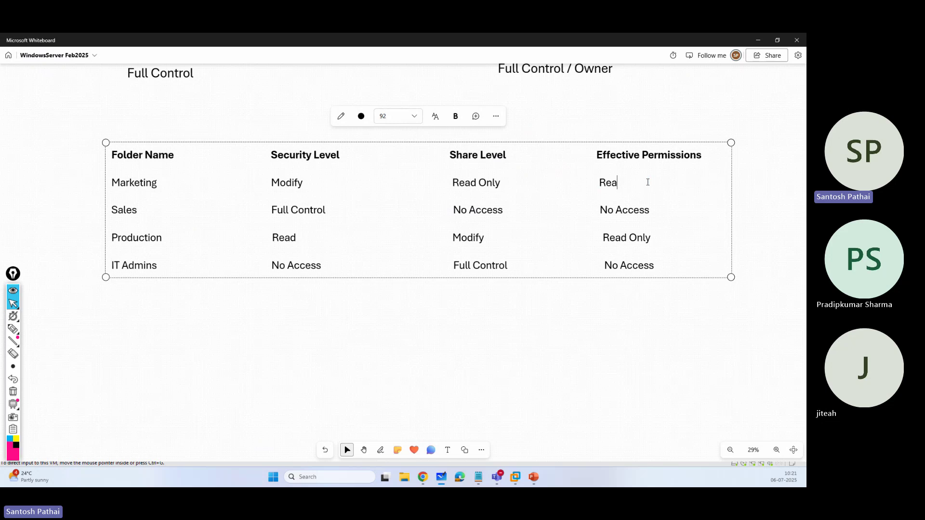
pyautogui.write('d Only')
pyautogui.moveTo(454, 210); pyautogui.dragTo(504, 225)
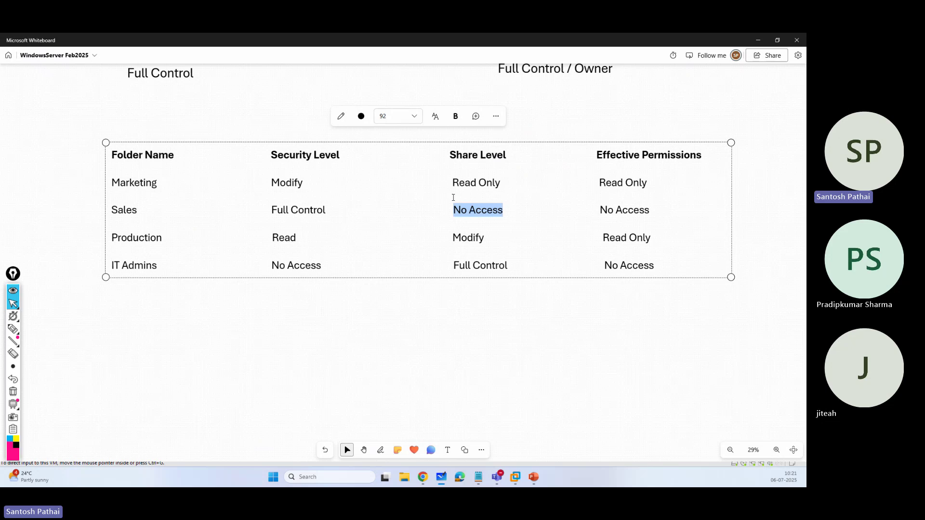
pyautogui.click(512, 331)
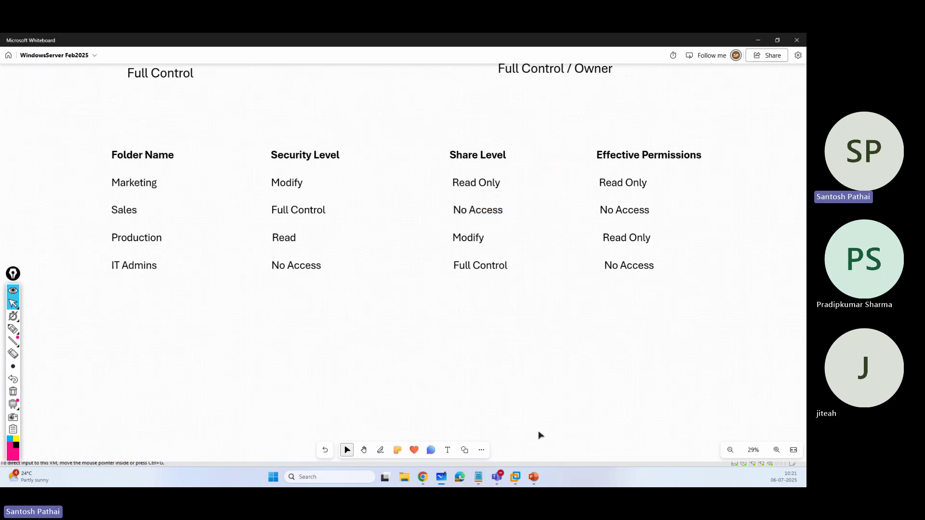
# Return to the New Share Wizard, name the share Marketing, and continue to its permissions with the default other settings.
pyautogui.moveTo(497, 475)
pyautogui.click(443, 416)
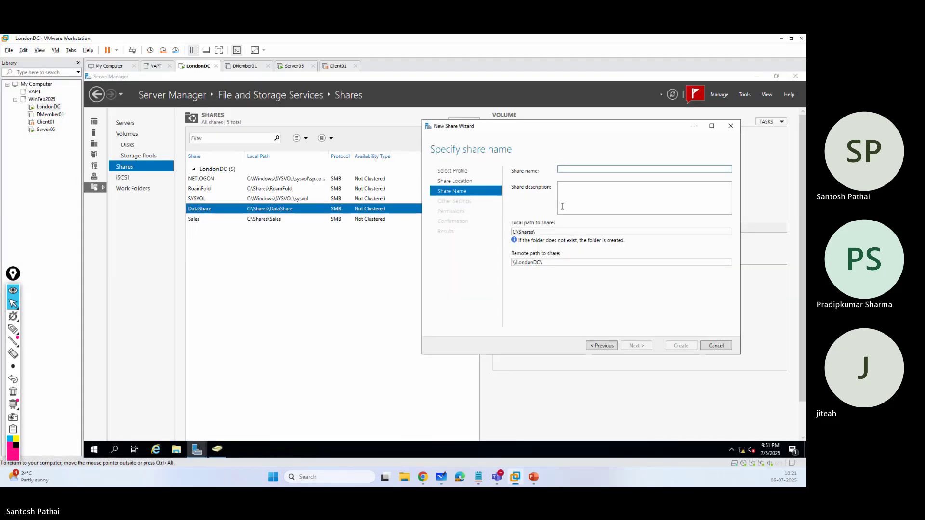
pyautogui.write('Marketing')
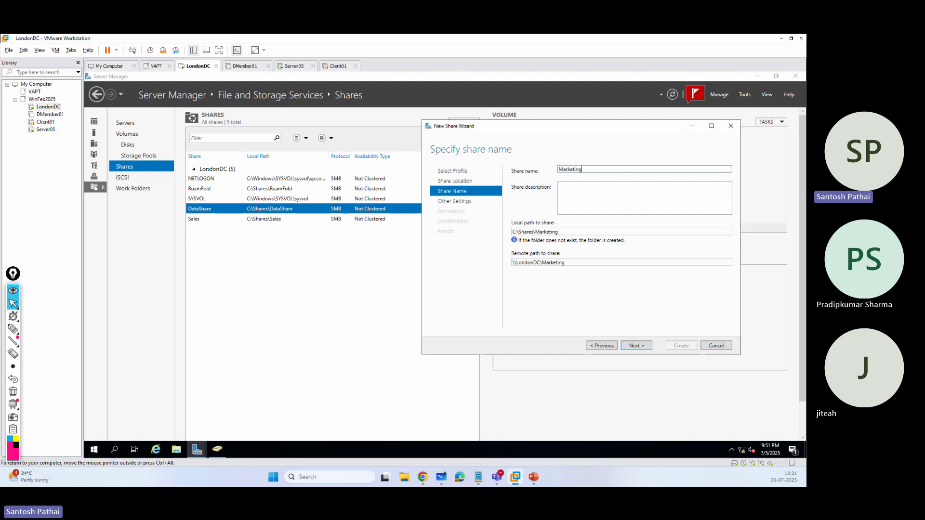
pyautogui.press('Return')
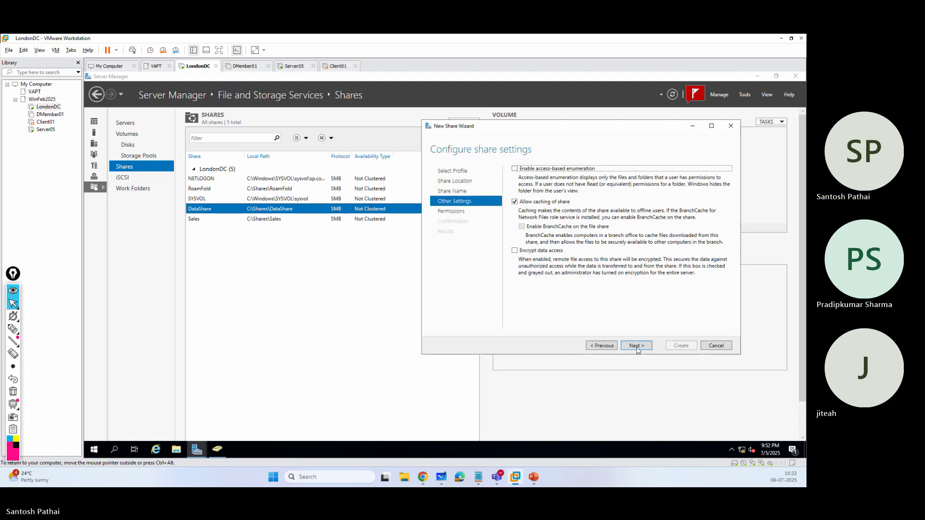
pyautogui.click(636, 347)
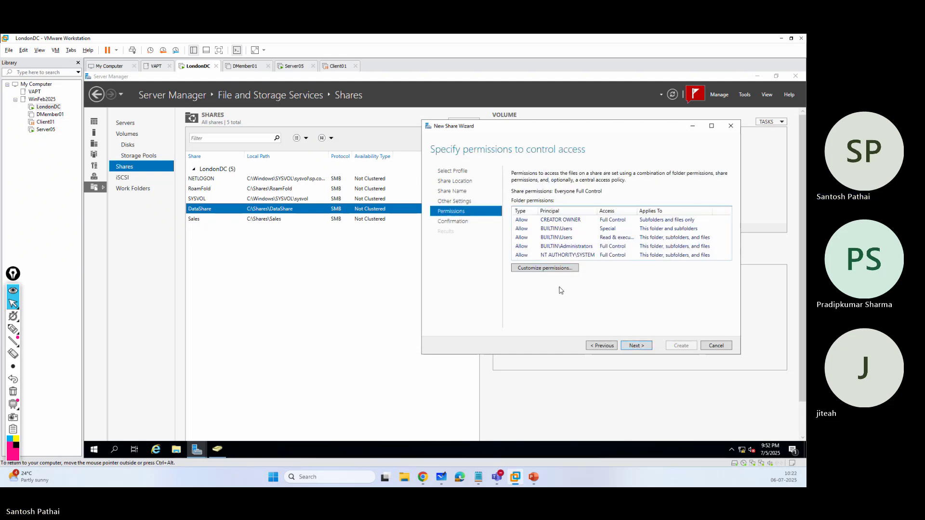
# Customize the Marketing share's permissions by removing the Everyone entry from the share-level permissions.
pyautogui.click(546, 268)
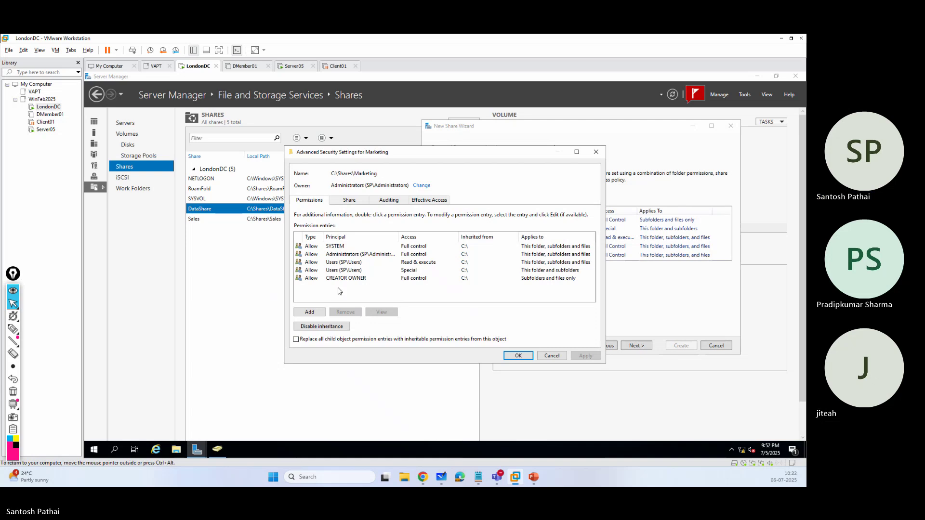
pyautogui.click(350, 203)
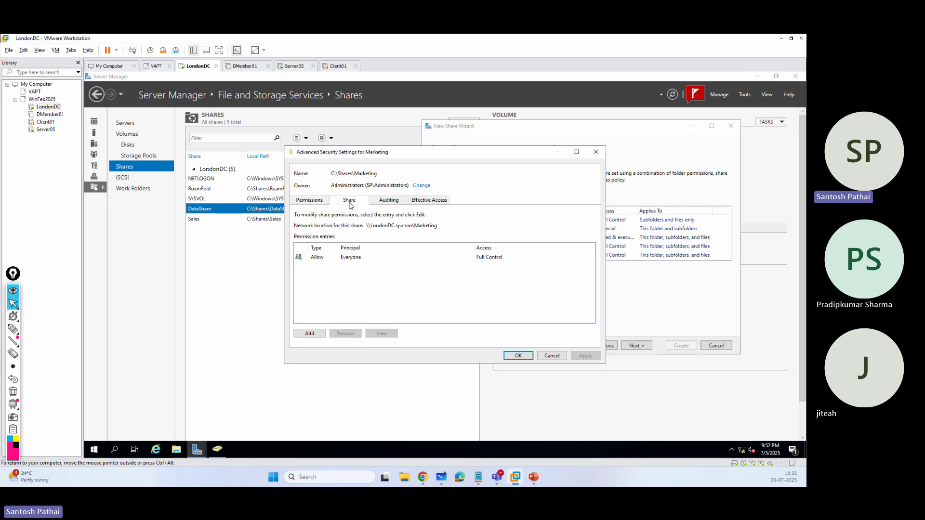
pyautogui.click(352, 258)
pyautogui.click(350, 332)
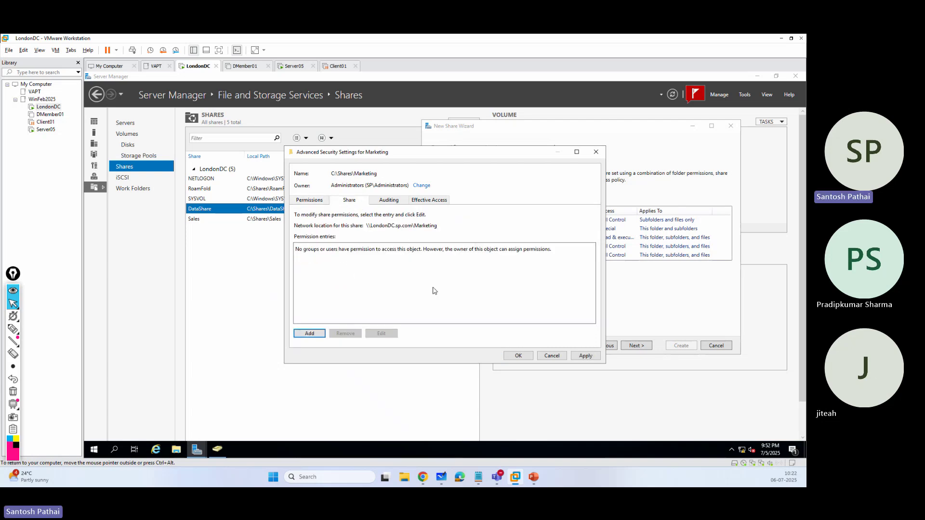
# Add the domain user to the Marketing share permissions with Allow Read access, accept the settings, and continue to the confirmation page.
pyautogui.click(308, 332)
pyautogui.click(311, 158)
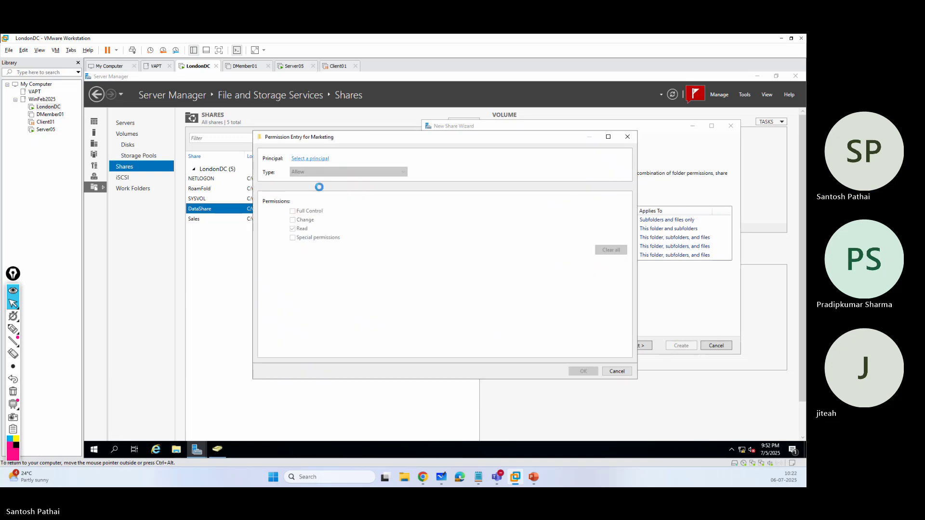
pyautogui.write('tanya')
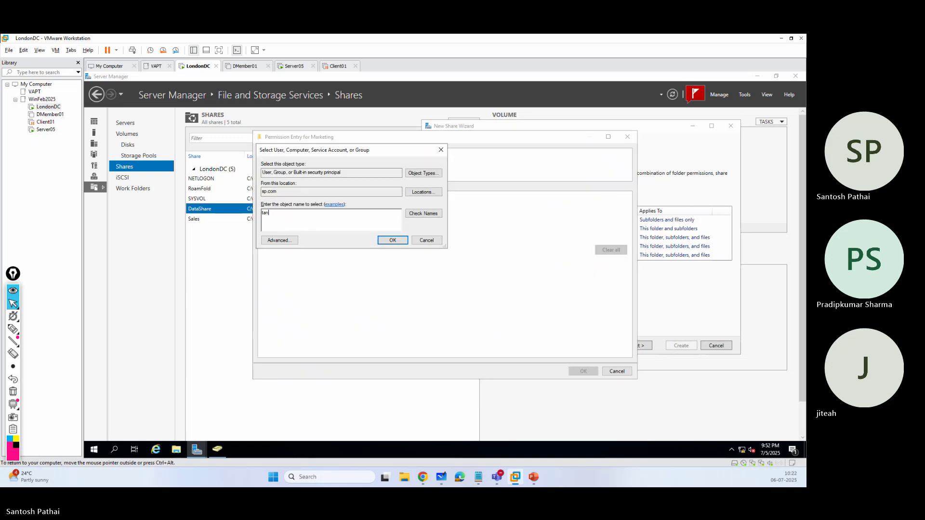
pyautogui.hotkey('alt', 'c')
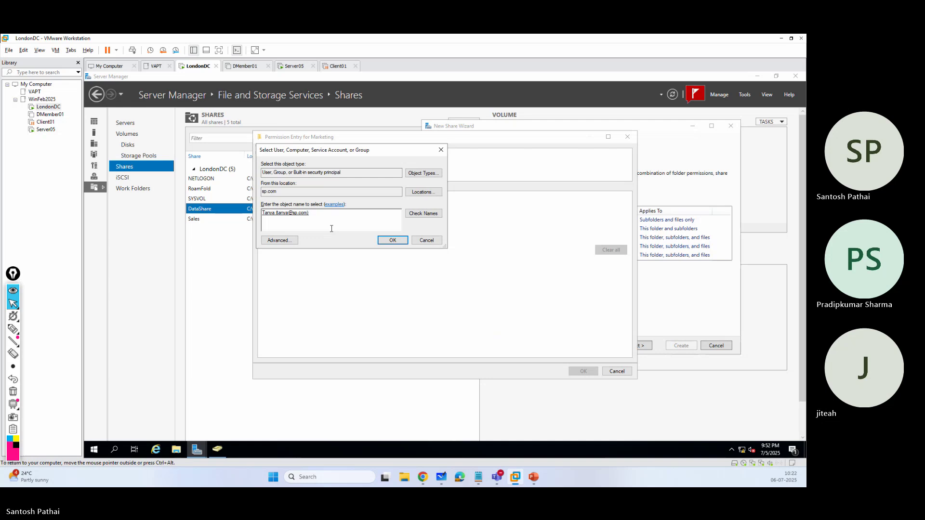
pyautogui.click(391, 240)
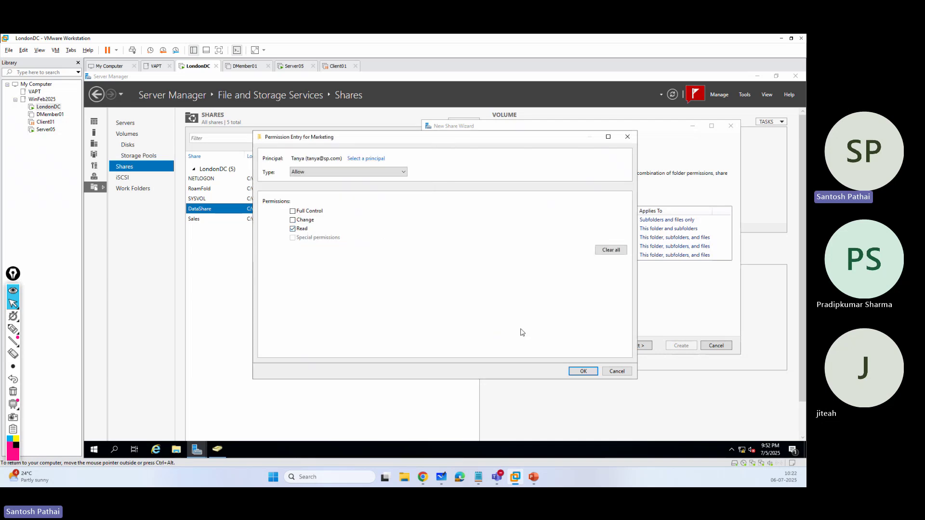
pyautogui.click(583, 371)
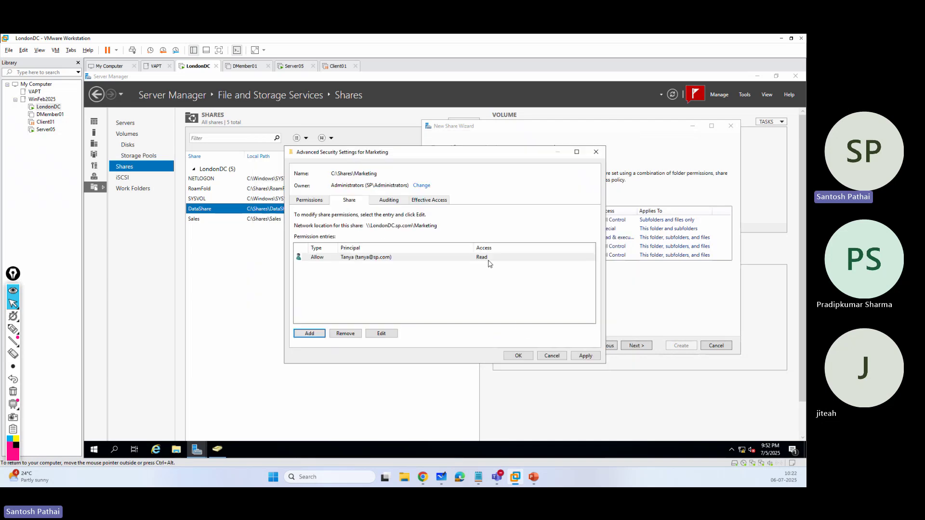
pyautogui.click(518, 357)
pyautogui.click(635, 345)
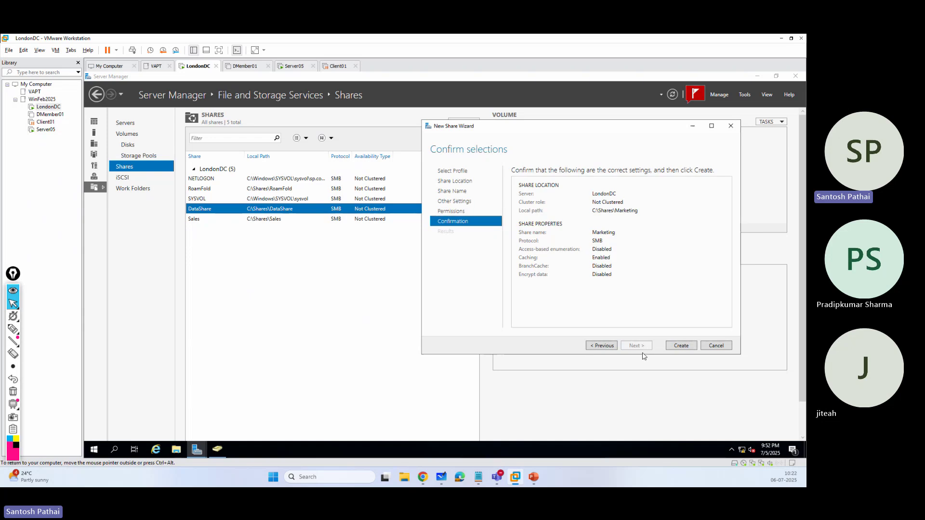
# Create the Marketing share, close the wizard, and consult the permissions table in Microsoft Whiteboard before returning to VMware Workstation.
pyautogui.click(680, 345)
pyautogui.click(681, 346)
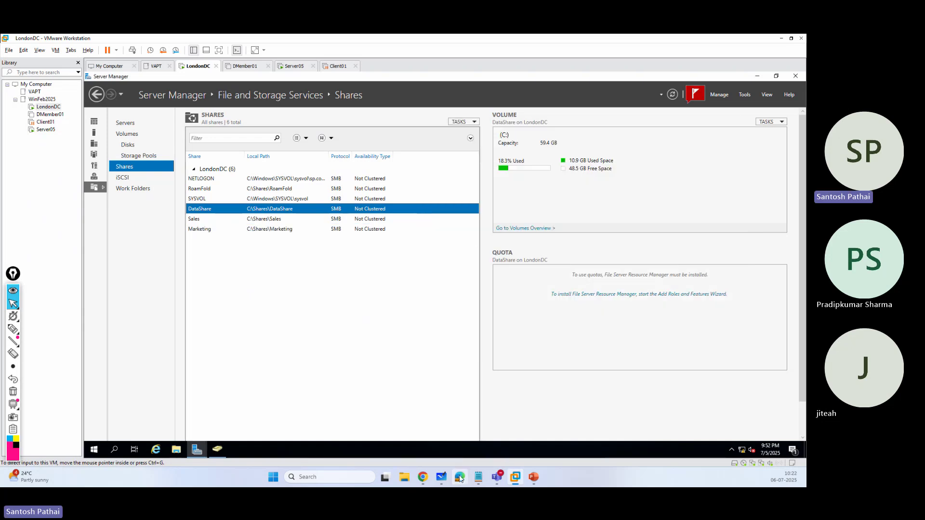
pyautogui.click(440, 478)
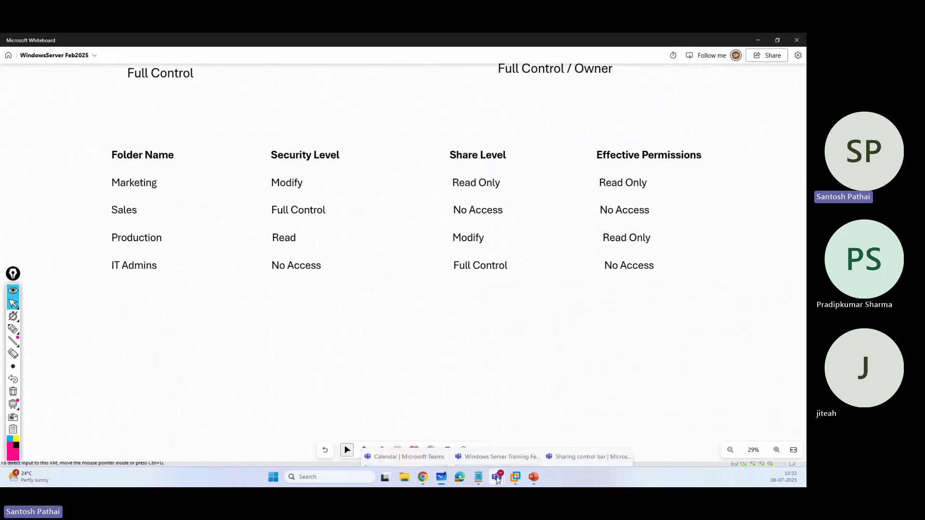
pyautogui.moveTo(516, 477)
pyautogui.click(473, 423)
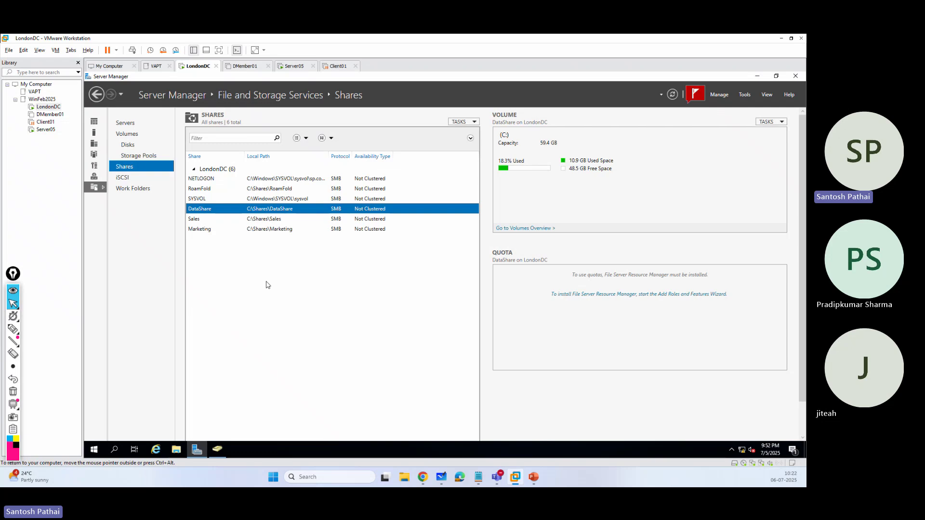
# Start a new SMB Share - Quick on LondonDC's C: volume, name it Production, and continue to its permissions with default other settings.
pyautogui.rightClick(292, 278)
pyautogui.click(308, 283)
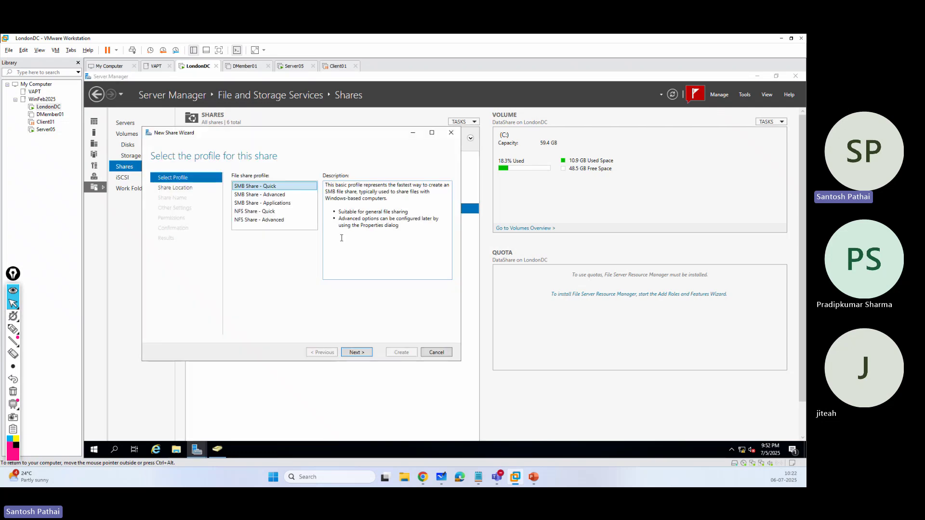
pyautogui.click(356, 351)
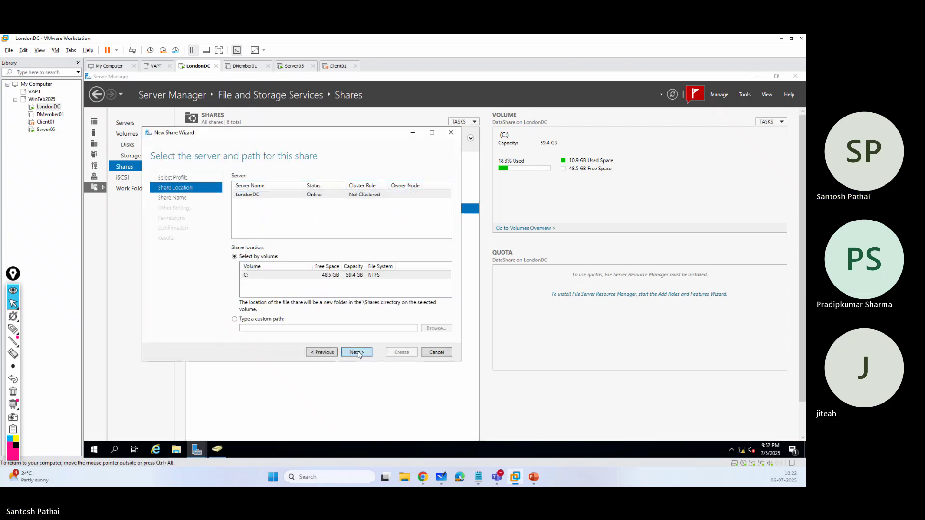
pyautogui.click(358, 351)
pyautogui.write('Pr')
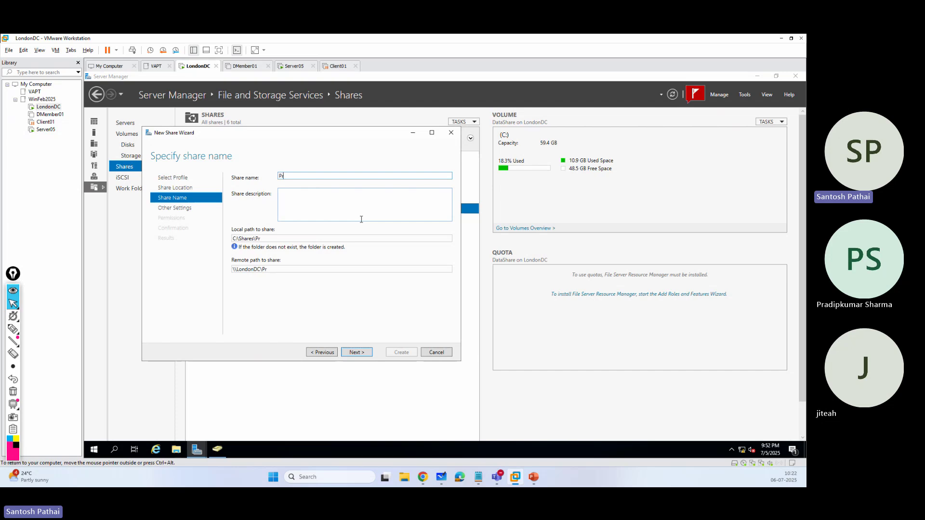
pyautogui.write('oduction')
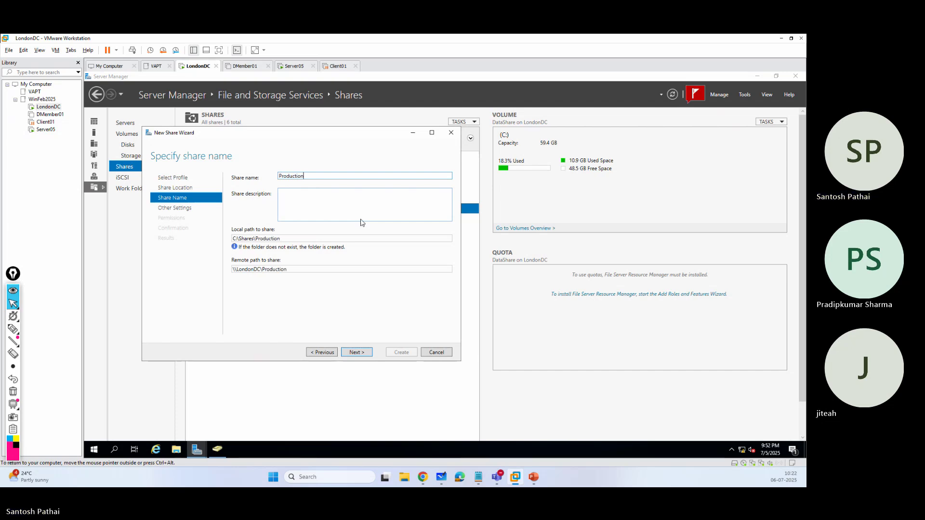
pyautogui.press('Return')
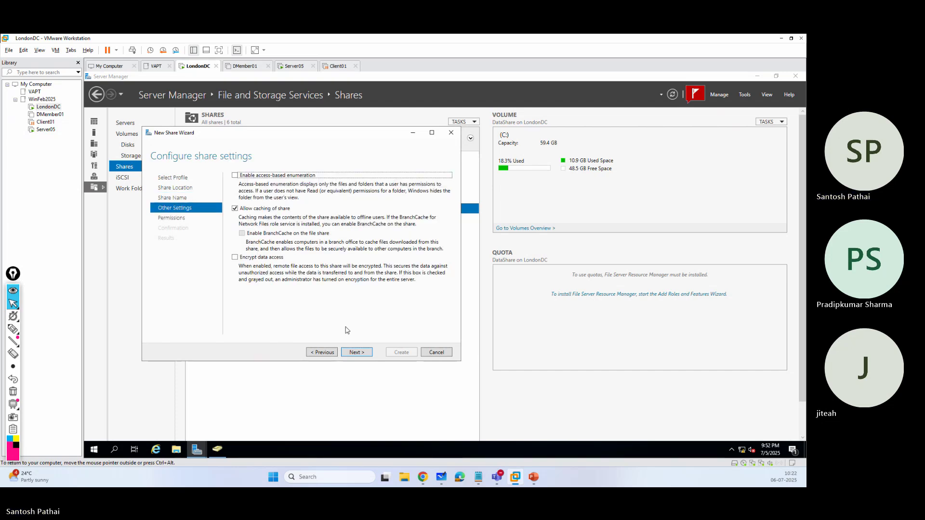
pyautogui.click(356, 352)
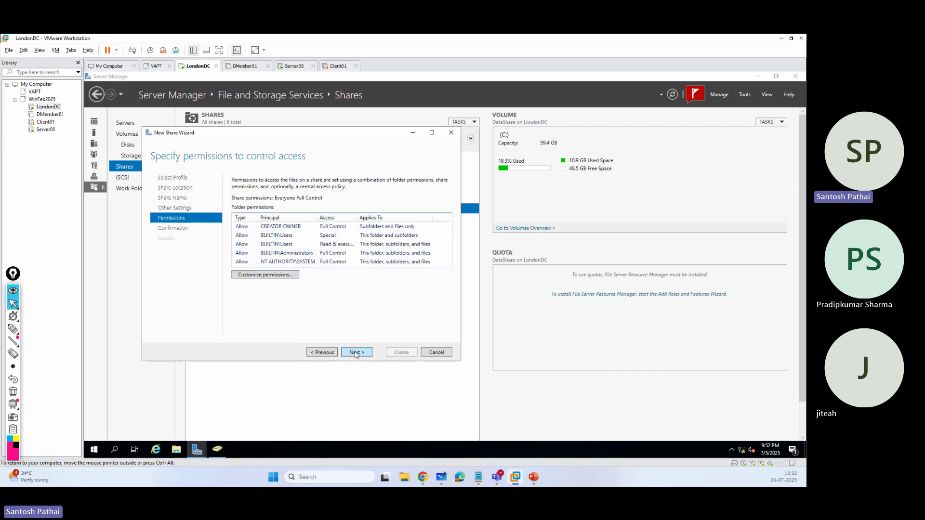
# Remove the Everyone entry from the Production share-level permissions and begin choosing a principal for a new entry.
pyautogui.click(282, 277)
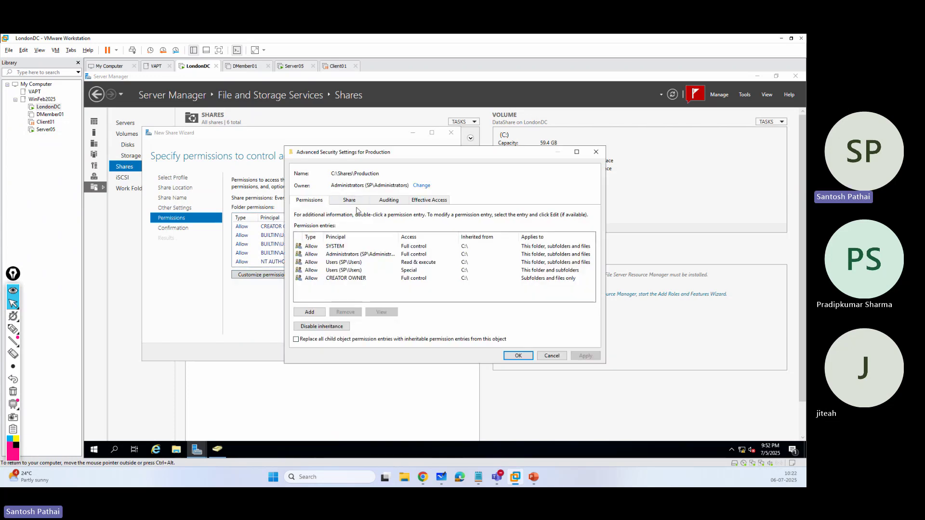
pyautogui.click(350, 201)
pyautogui.click(343, 258)
pyautogui.click(346, 334)
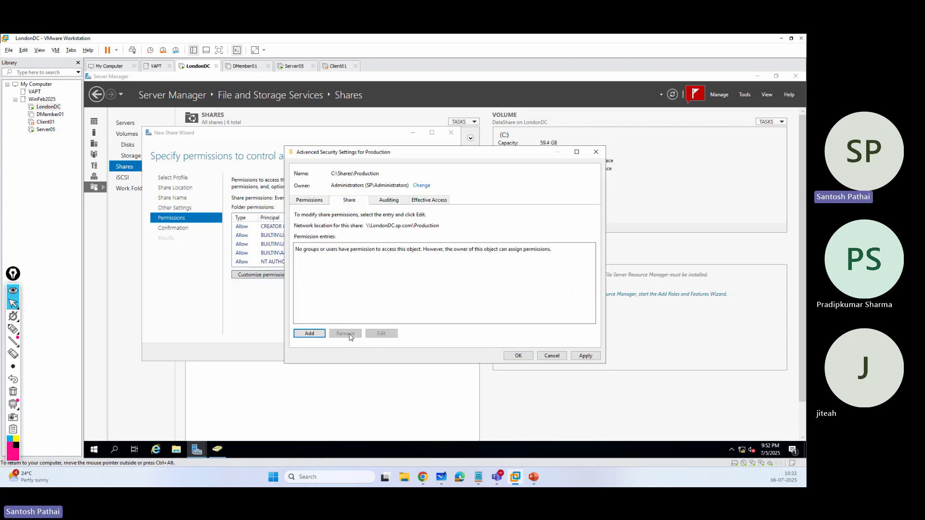
pyautogui.click(322, 334)
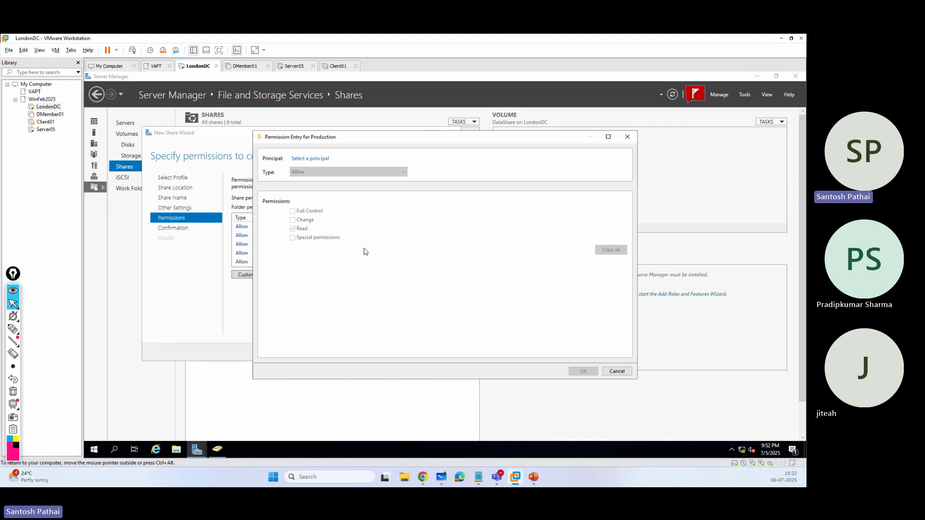
pyautogui.click(303, 158)
pyautogui.write('modify')
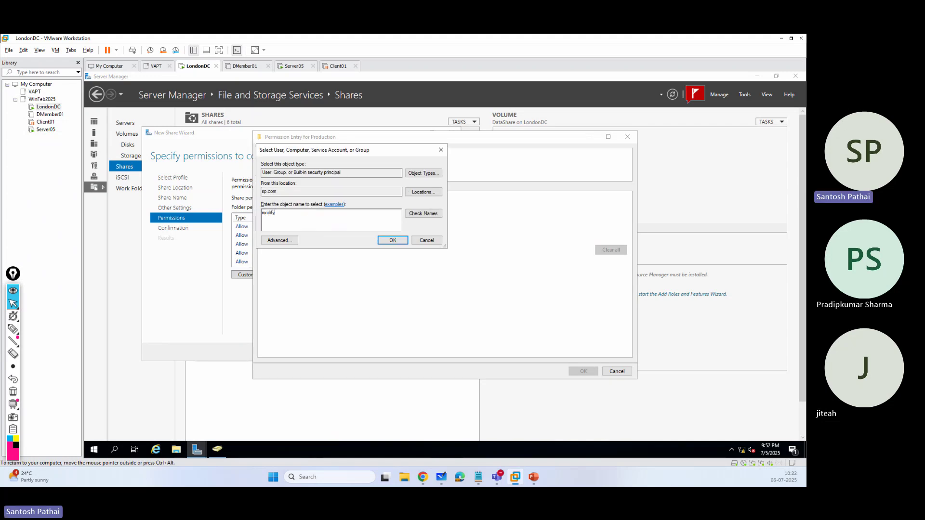
pyautogui.press('Return')
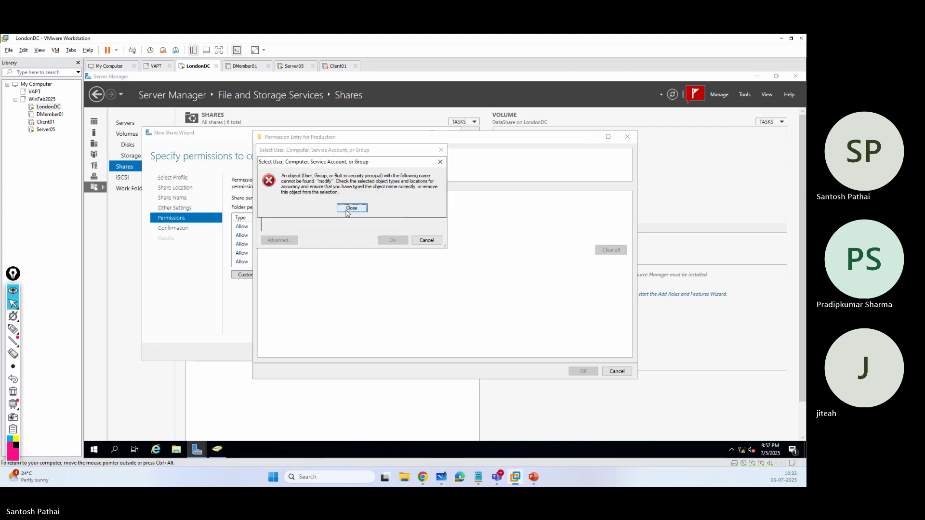
pyautogui.press('Return')
pyautogui.moveTo(300, 216); pyautogui.dragTo(226, 205)
# Add the domain user to the Production share permissions with Allow Change access and accept the security settings.
pyautogui.write('tanya')
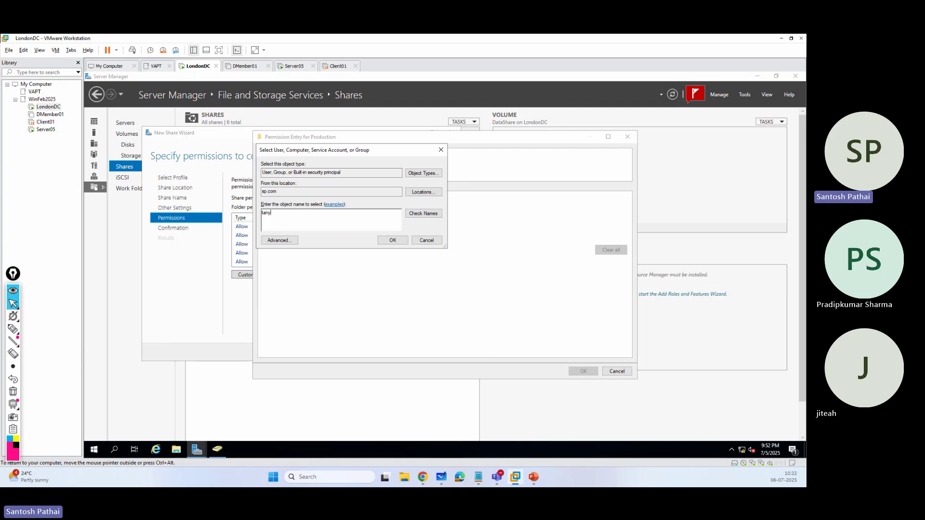
pyautogui.hotkey('alt', 'c')
pyautogui.click(392, 240)
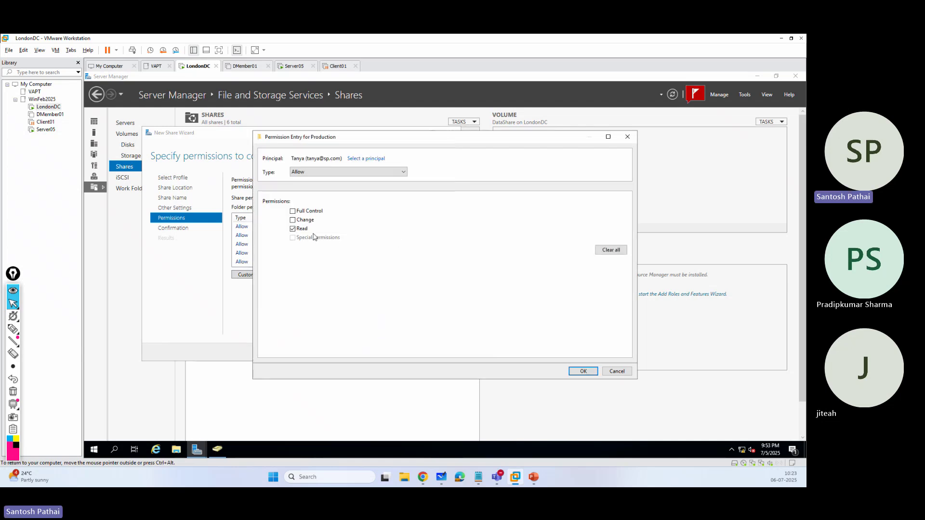
pyautogui.click(584, 370)
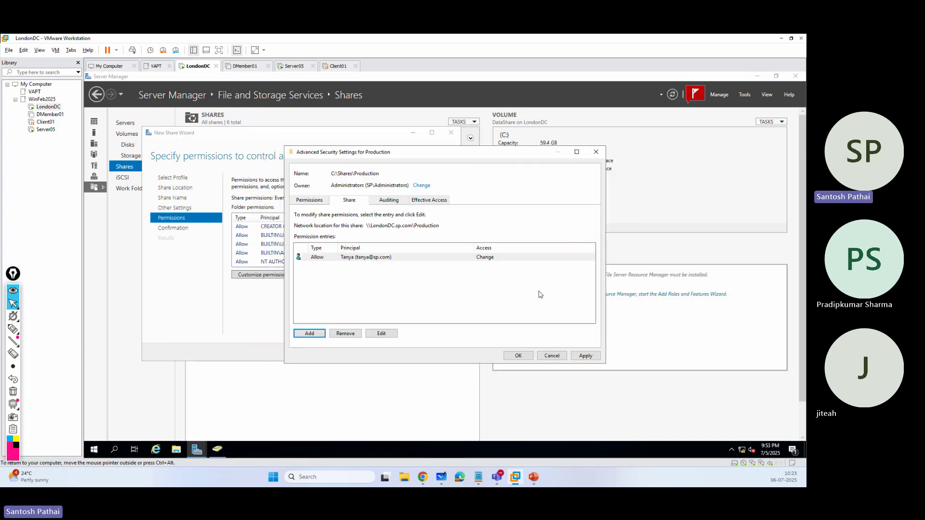
pyautogui.click(521, 354)
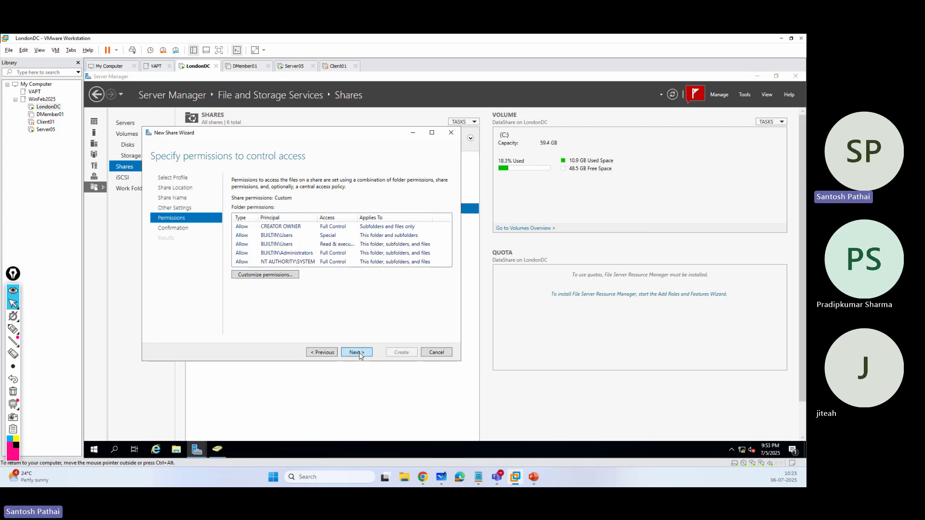
# Confirm the selections to create the Production share and close the wizard.
pyautogui.click(356, 352)
pyautogui.click(401, 353)
pyautogui.click(408, 353)
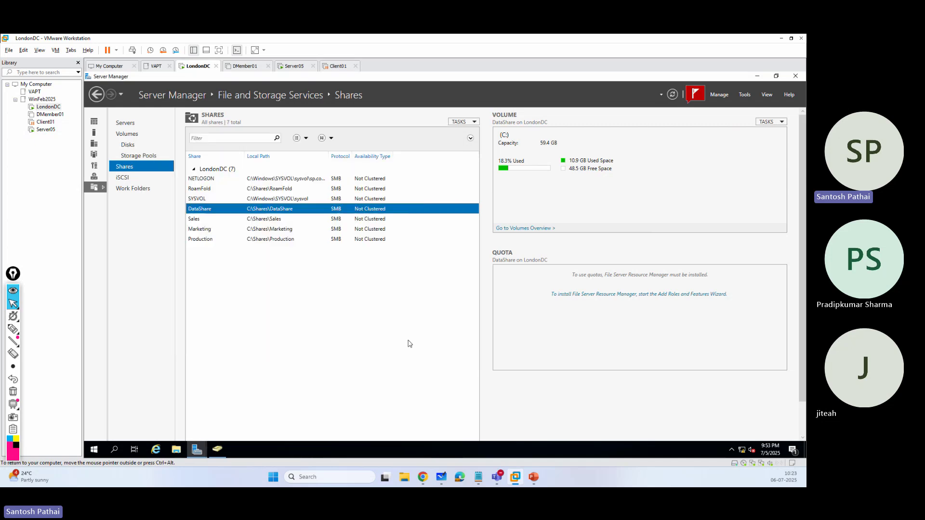
# Start another SMB Share - Quick on LondonDC's C: volume, name it ITAdmins, and continue to its permissions with default other settings.
pyautogui.rightClick(351, 292)
pyautogui.click(362, 296)
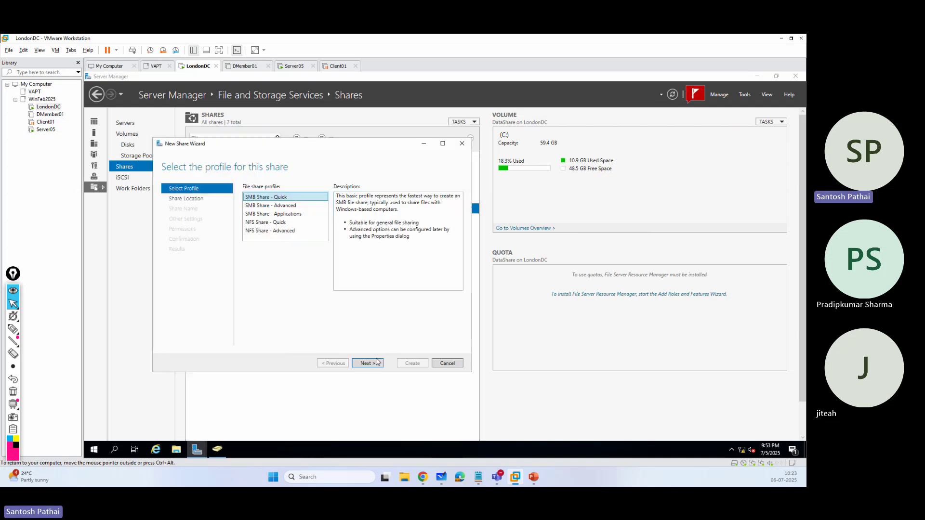
pyautogui.click(367, 363)
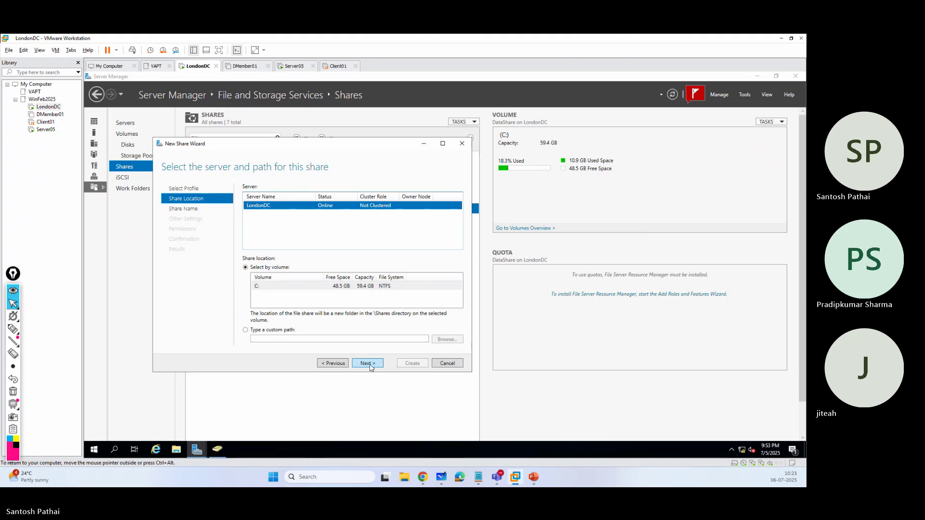
pyautogui.click(369, 364)
pyautogui.write('ITA')
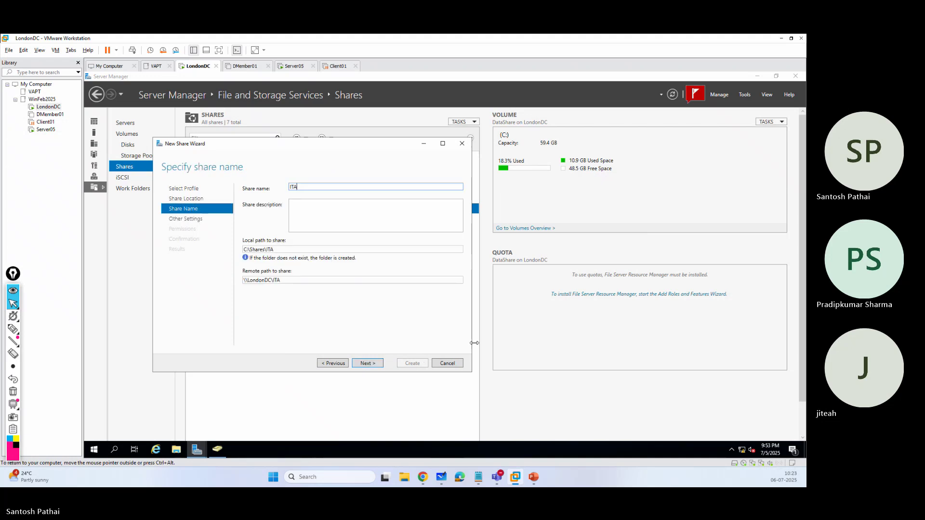
pyautogui.write('dmin')
pyautogui.press('Return')
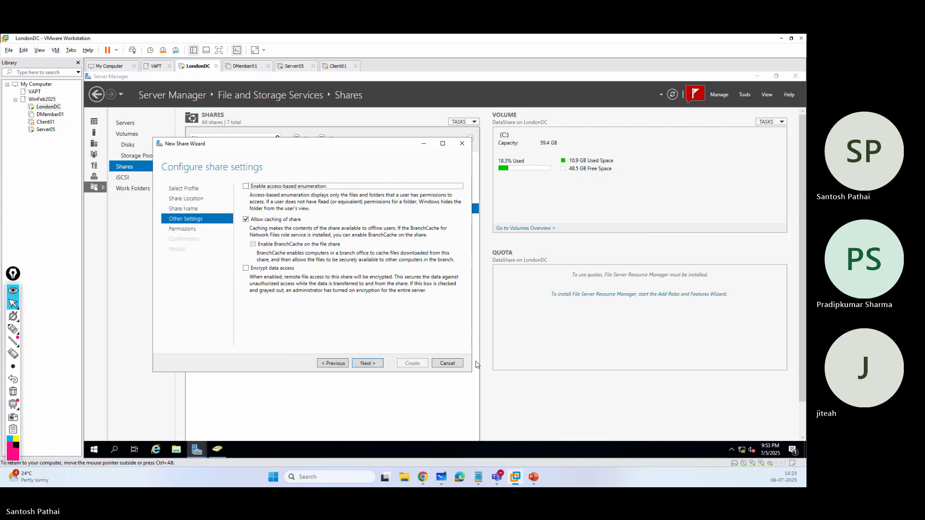
pyautogui.click(366, 362)
# Customize the ITAdmins share's permissions by removing the Everyone entry from the share-level permissions.
pyautogui.click(297, 286)
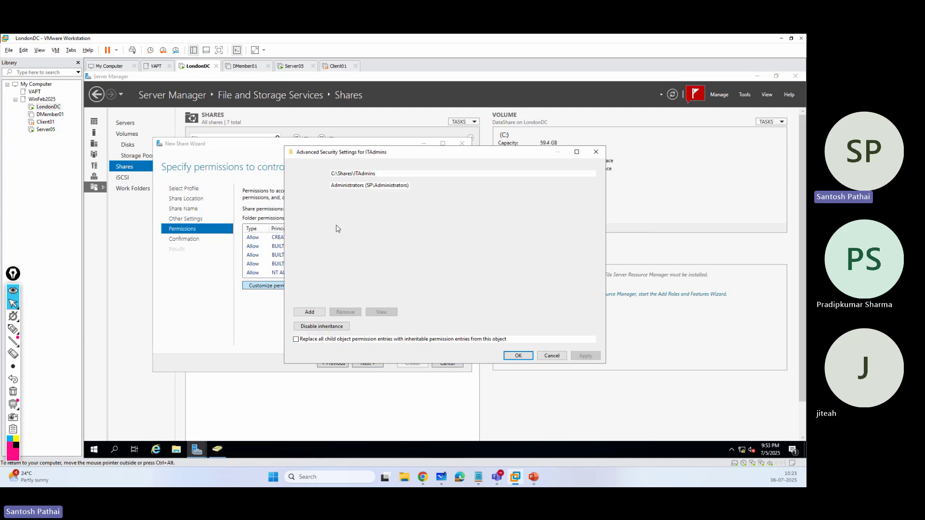
pyautogui.click(348, 200)
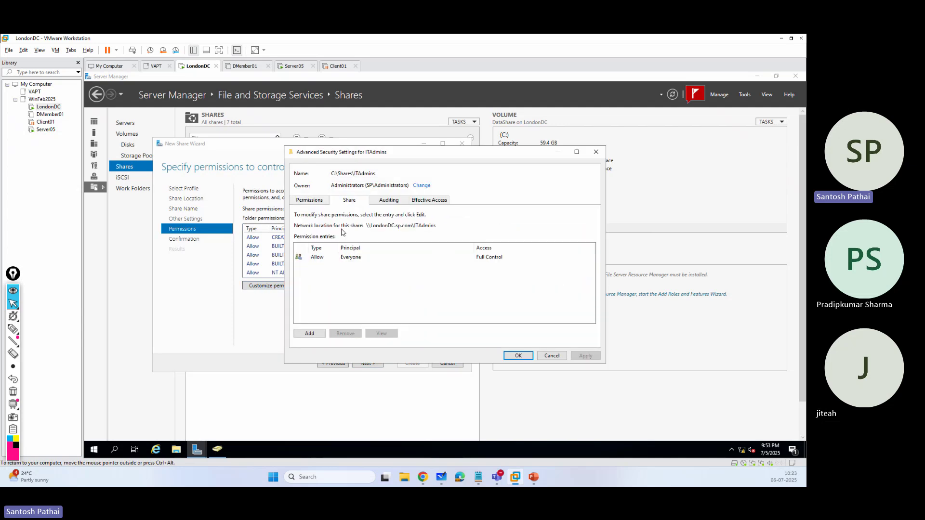
pyautogui.click(349, 258)
pyautogui.click(346, 334)
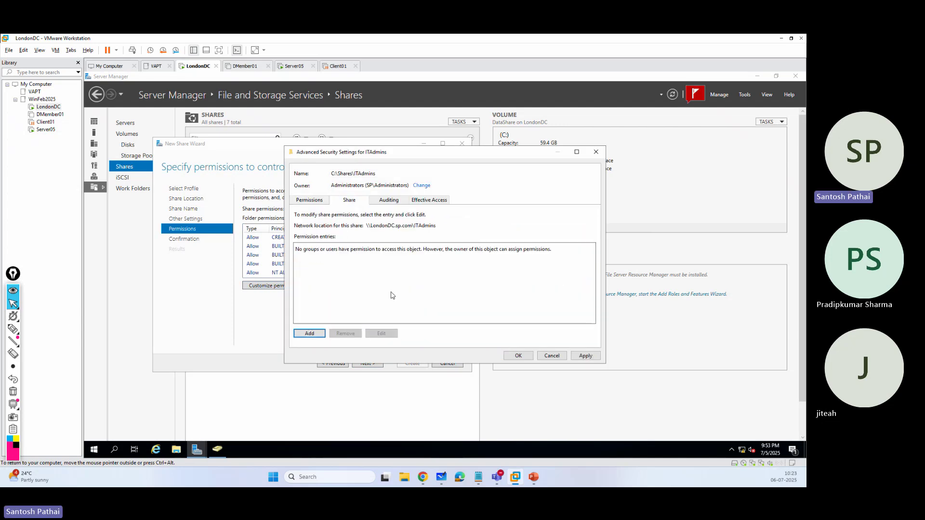
# Add the domain user to the ITAdmins share permissions with Allow Full Control access and accept the security settings.
pyautogui.click(309, 334)
pyautogui.click(310, 158)
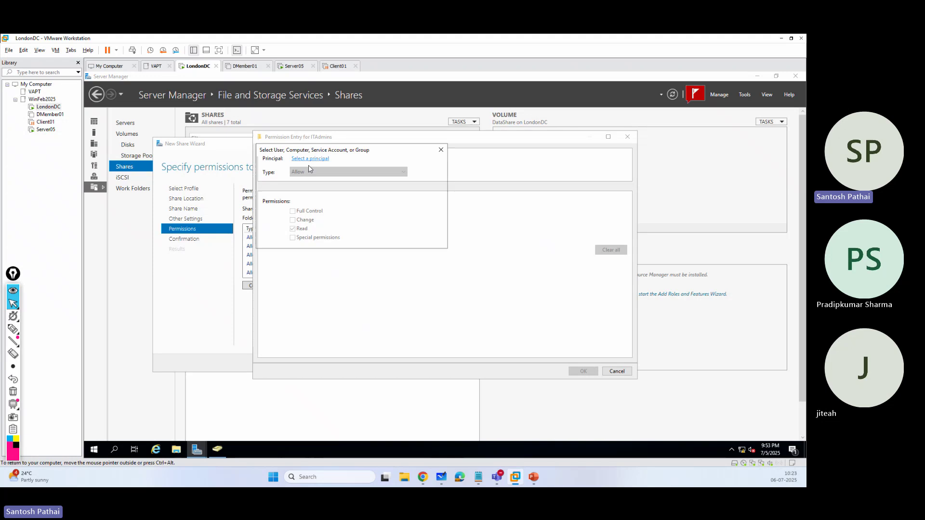
pyautogui.write('ta')
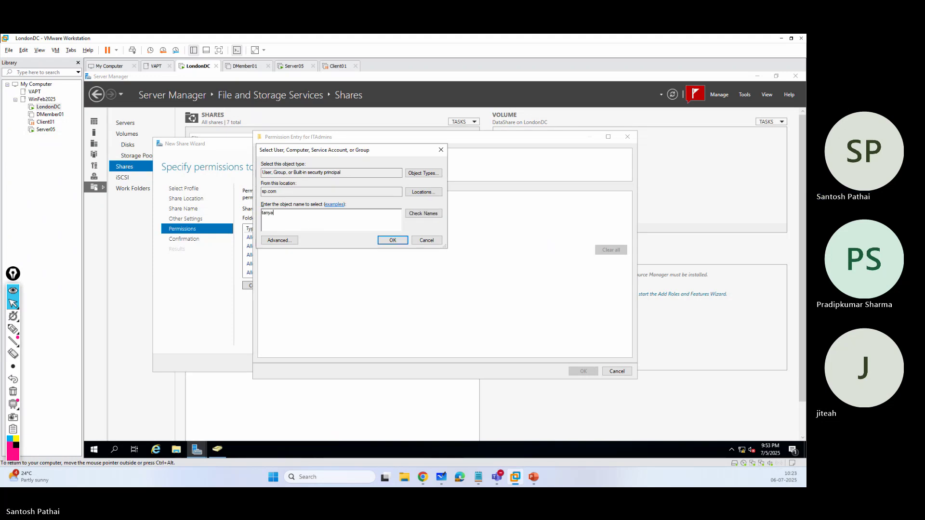
pyautogui.write('nya')
pyautogui.hotkey('ctrl', 'k')
pyautogui.click(391, 240)
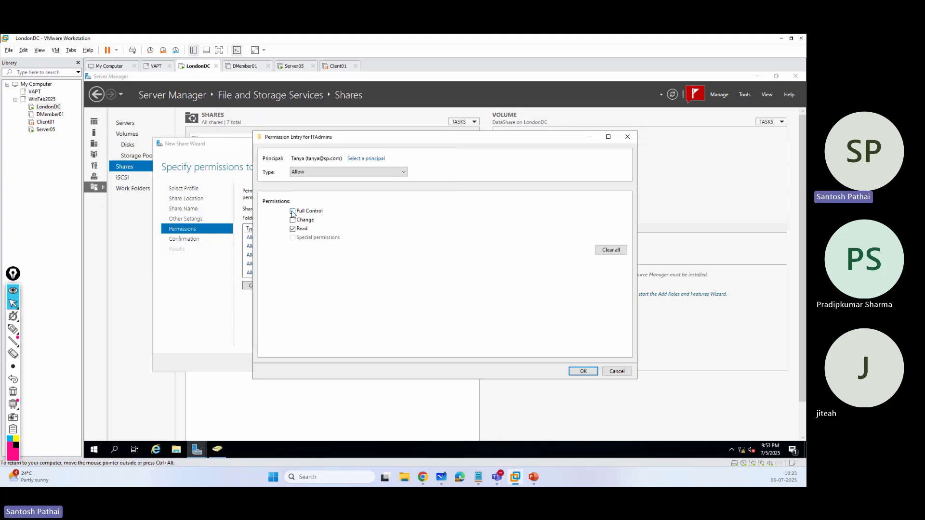
pyautogui.click(582, 371)
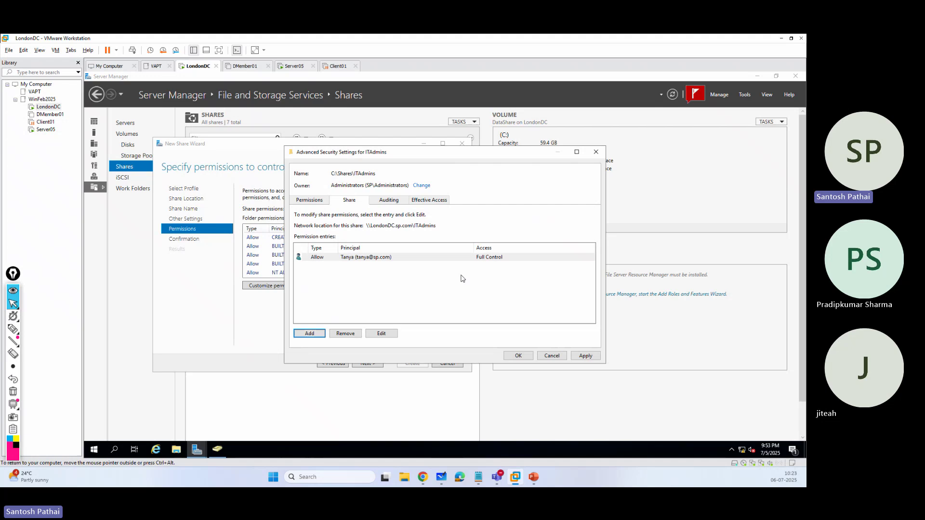
pyautogui.click(514, 356)
# Confirm the selections to create the ITAdmins share and close the wizard.
pyautogui.click(368, 363)
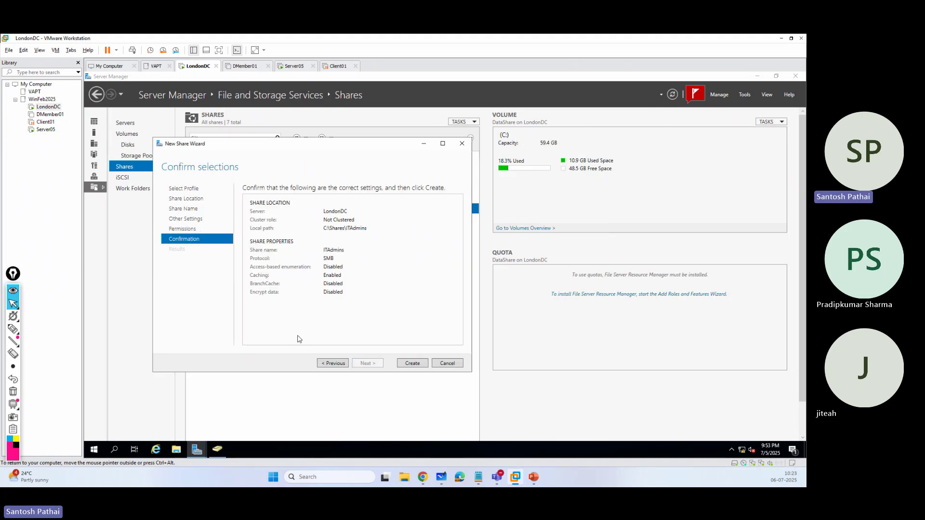
pyautogui.click(412, 364)
pyautogui.click(415, 364)
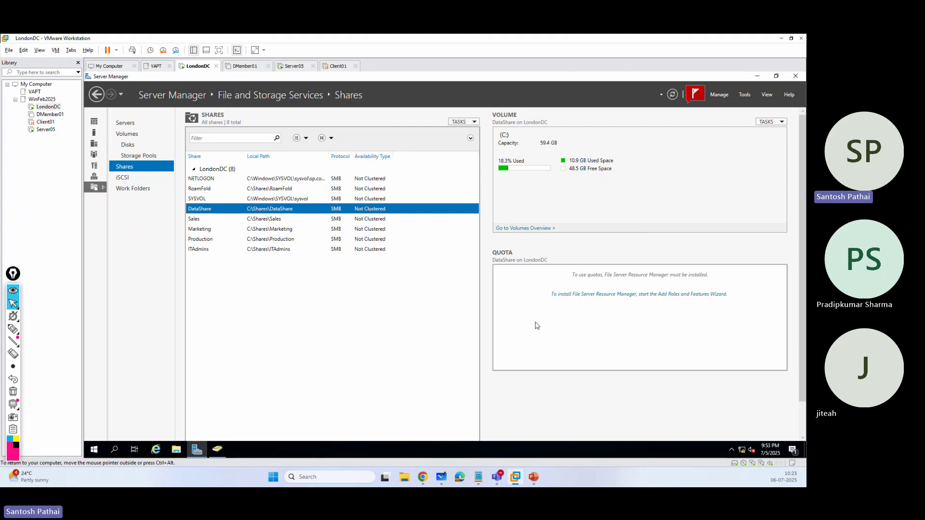
# Resume the suspended Client01 virtual machine, and switch to the DMember01 virtual machine.
pyautogui.click(338, 66)
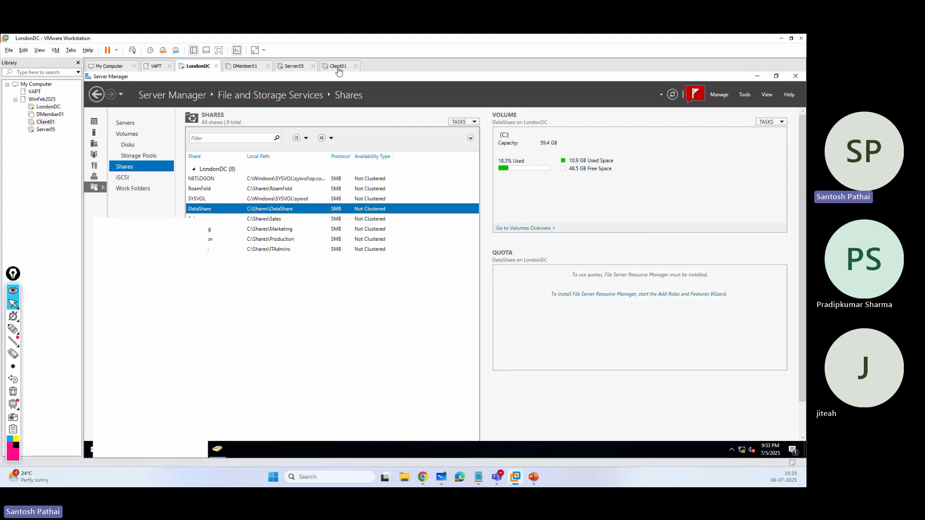
pyautogui.click(140, 97)
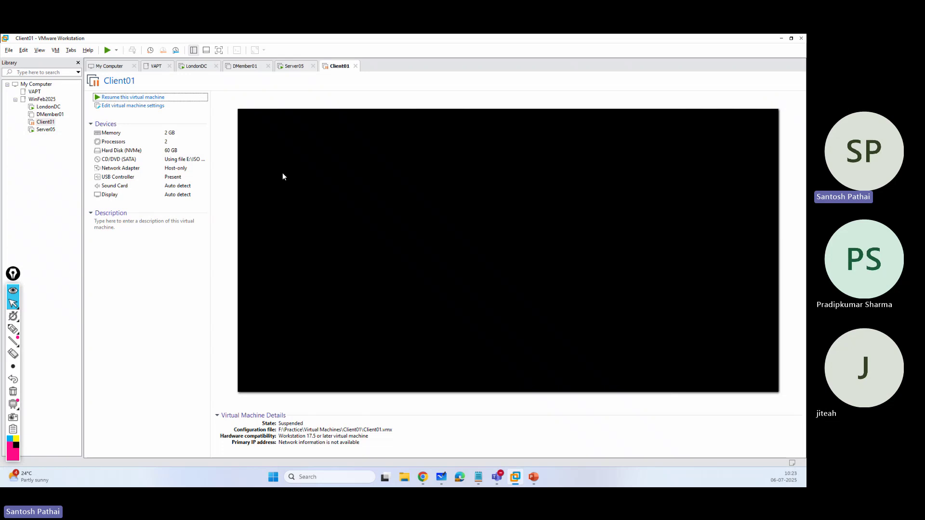
pyautogui.click(245, 66)
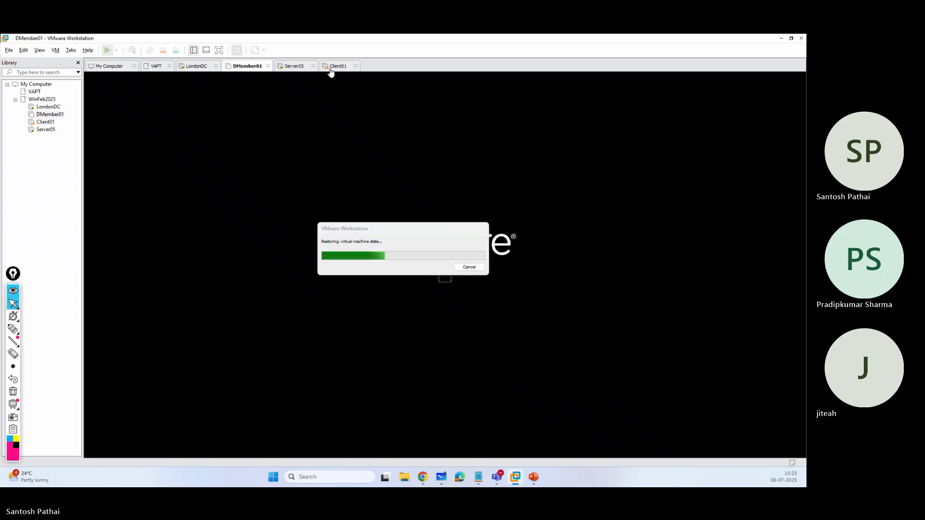
# Switch to the Client01 virtual machine and sign in as another domain user, entering the username and account password.
pyautogui.click(338, 66)
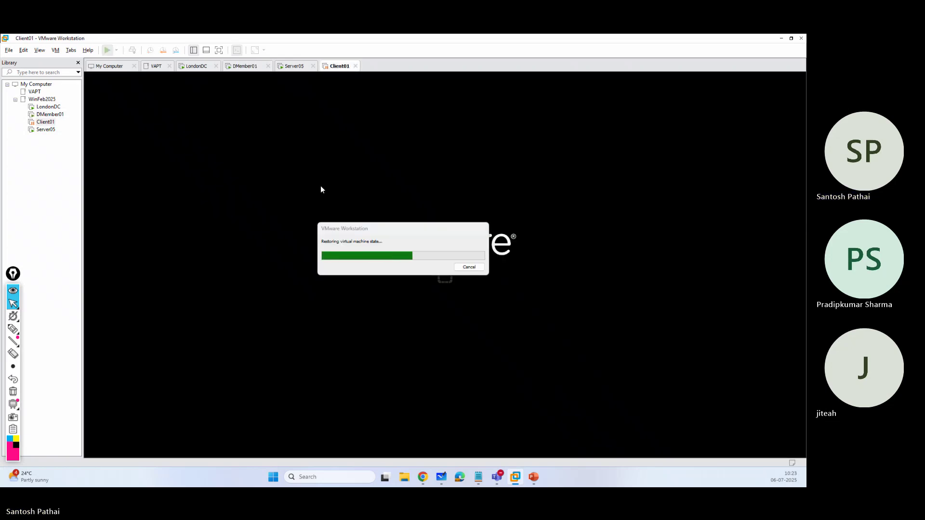
pyautogui.click(567, 277)
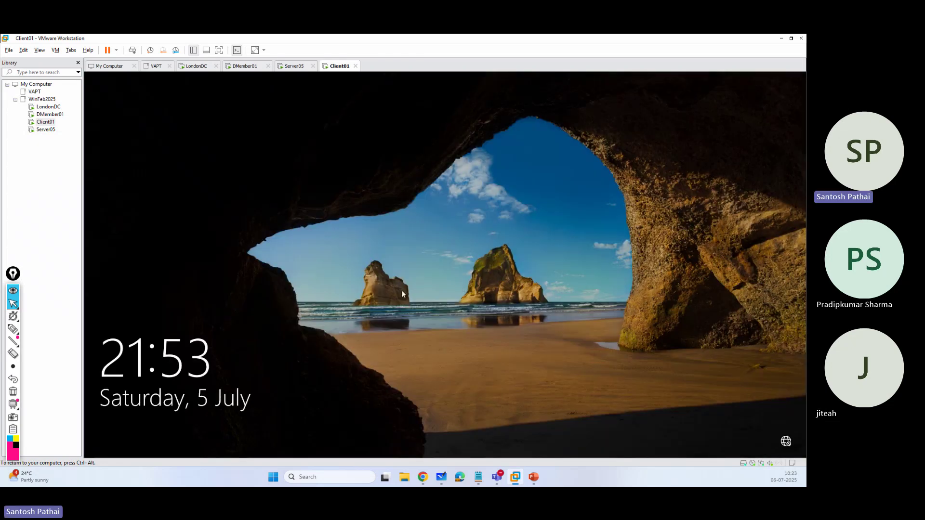
pyautogui.click(402, 293)
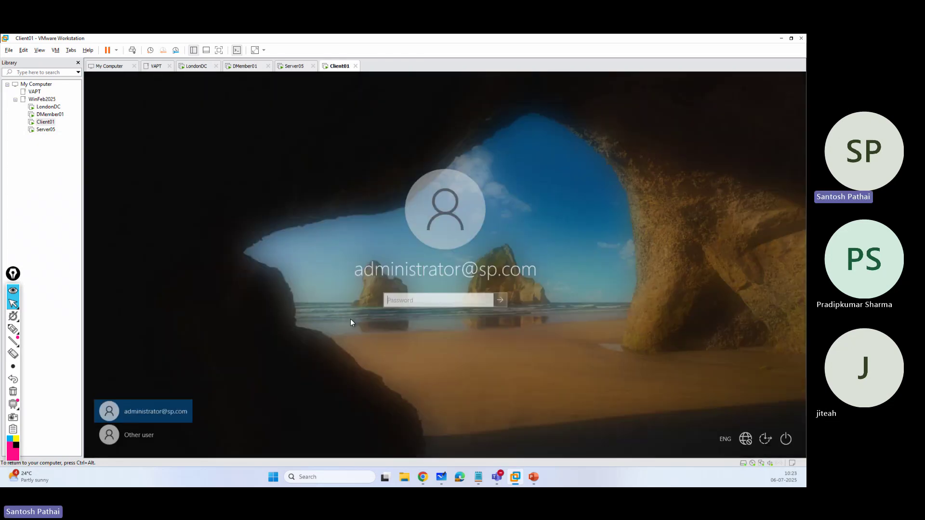
pyautogui.click(163, 433)
pyautogui.write('tanya')
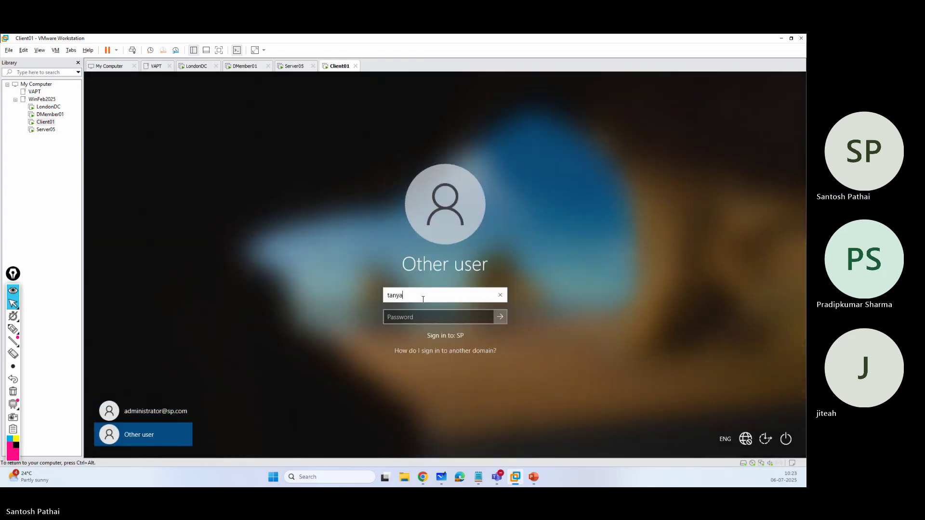
pyautogui.press('Tab')
pyautogui.write('••')
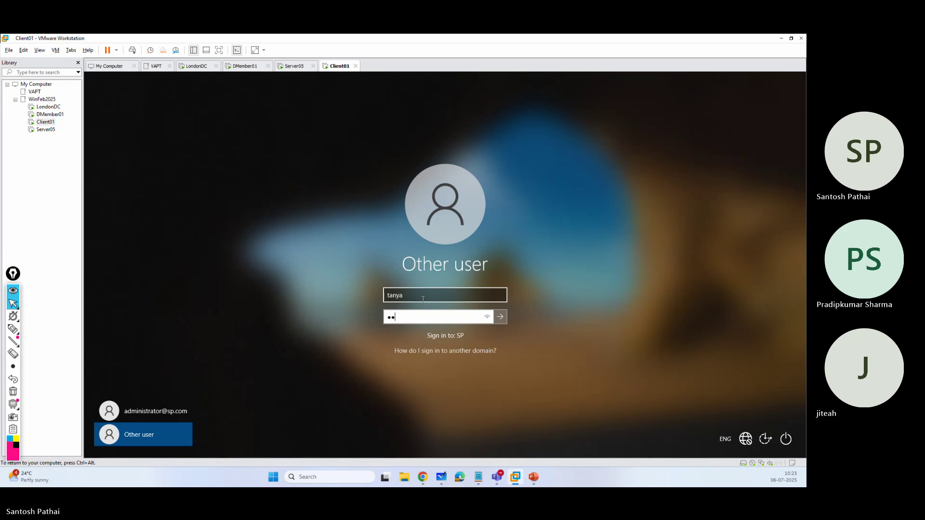
pyautogui.press('Return')
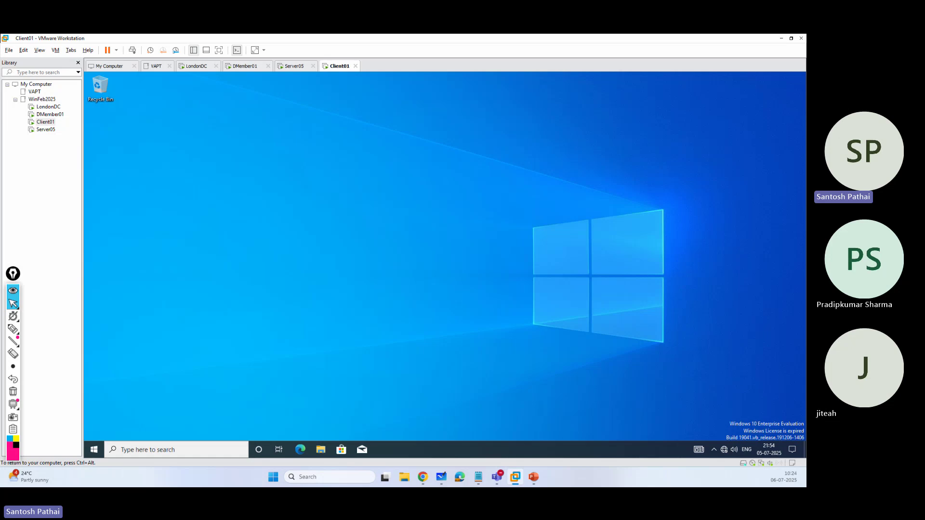
# Refresh the Client01 desktop and open the network path \\londondc\ to list the server's shares.
pyautogui.rightClick(545, 245)
pyautogui.click(559, 269)
pyautogui.press('super+r')
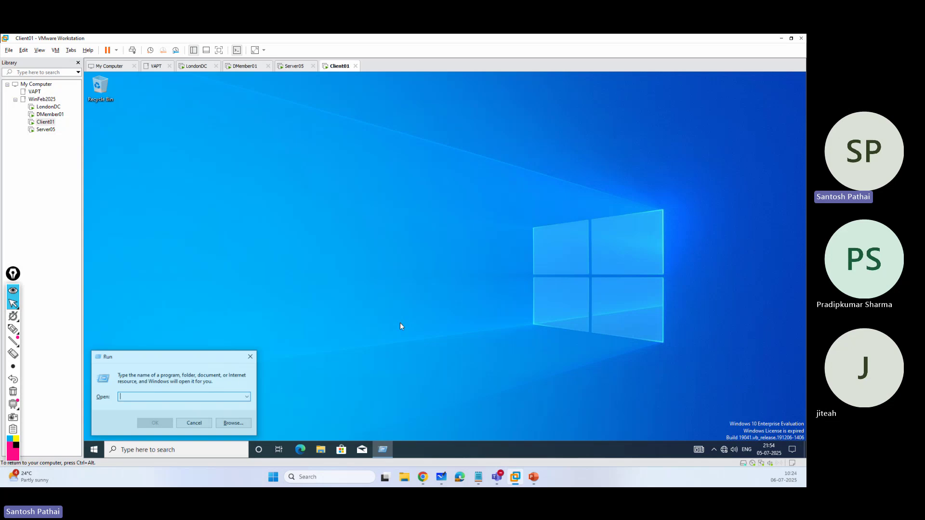
pyautogui.write('\\\\lo')
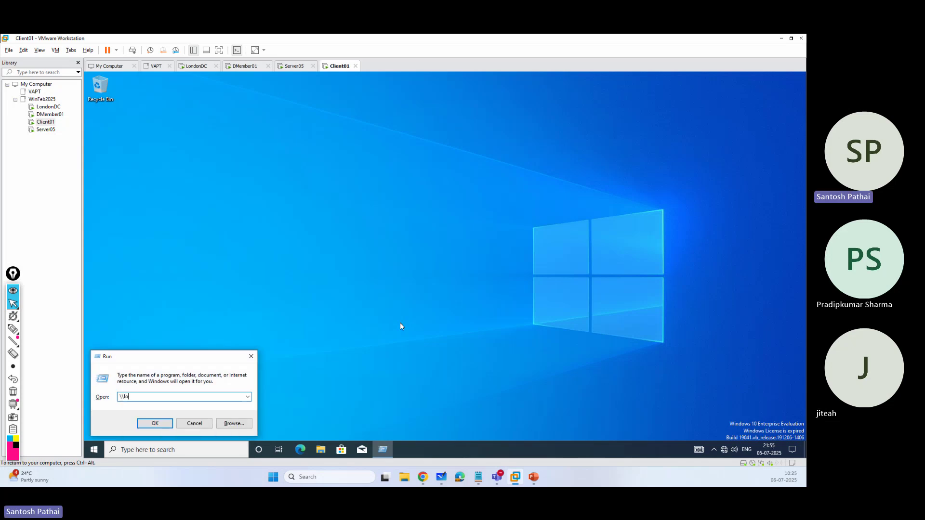
pyautogui.write('ndondc\\')
pyautogui.press('Return')
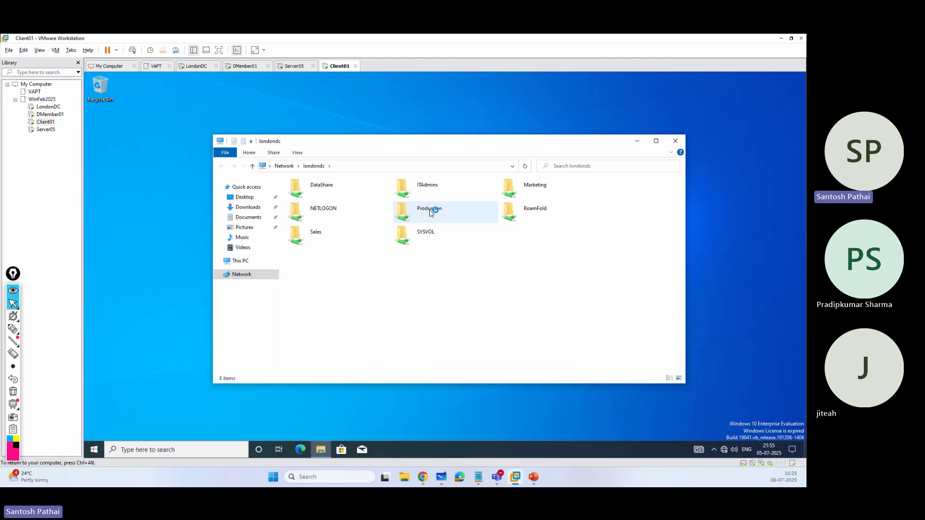
# Test the domain user's access by trying to open the Sales share on londondc.
pyautogui.click(430, 212)
pyautogui.click(442, 186)
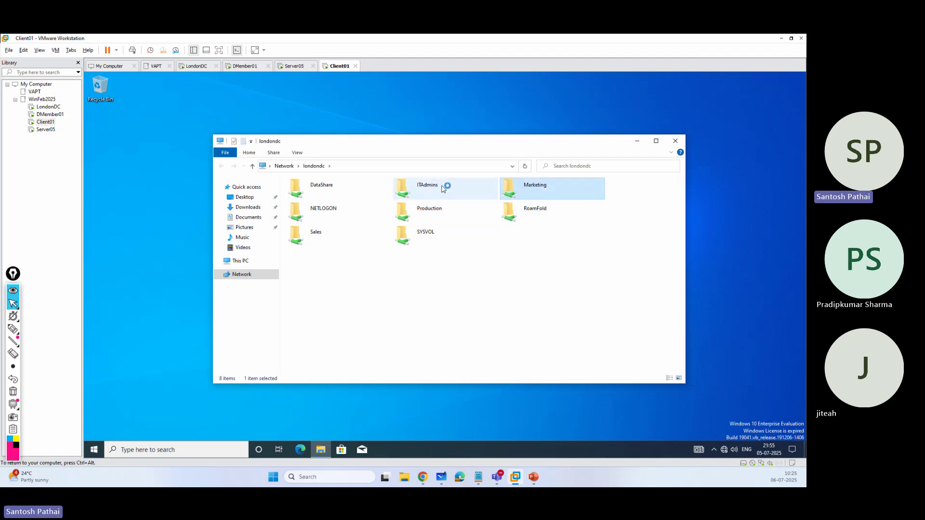
pyautogui.click(358, 243)
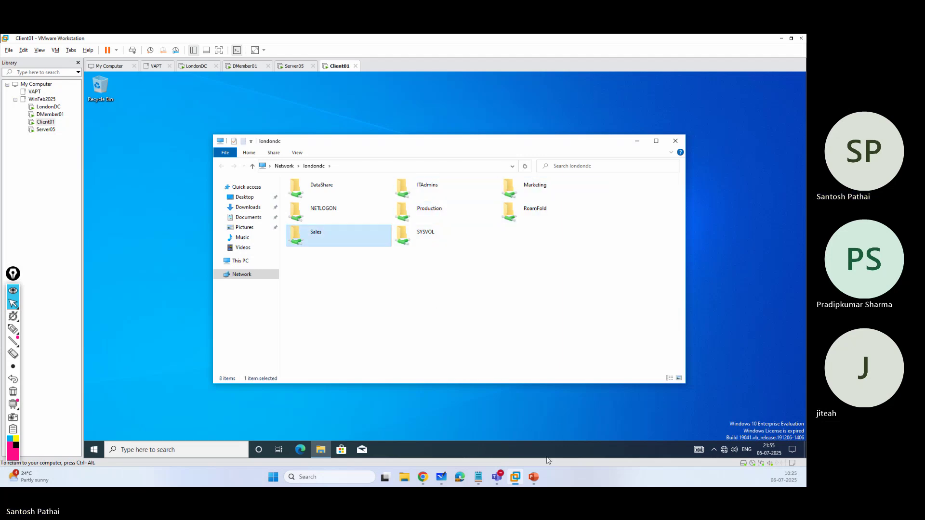
pyautogui.doubleClick(320, 237)
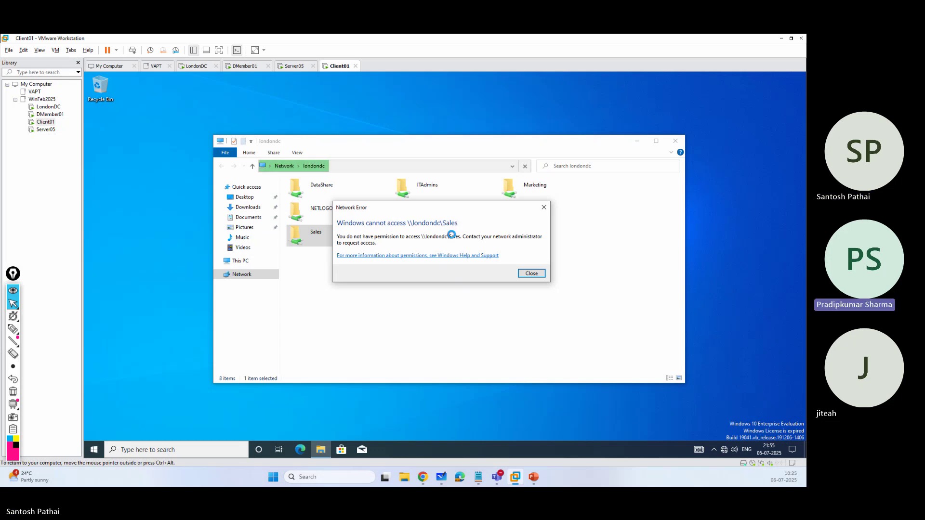
pyautogui.click(532, 274)
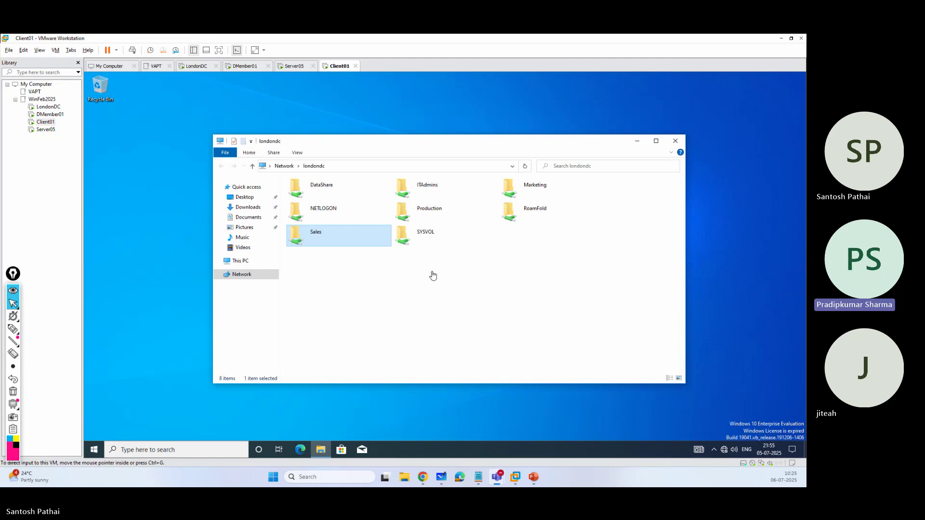
# Test opening the Production, ITAdmins, Marketing and Sales shares in turn, returning to the londondc share list between them.
pyautogui.click(423, 216)
pyautogui.doubleClick(423, 216)
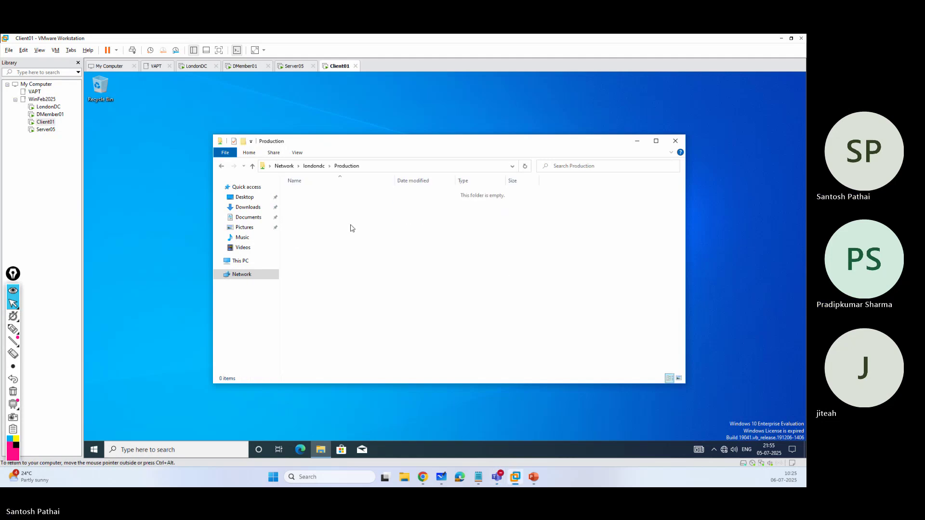
pyautogui.click(252, 166)
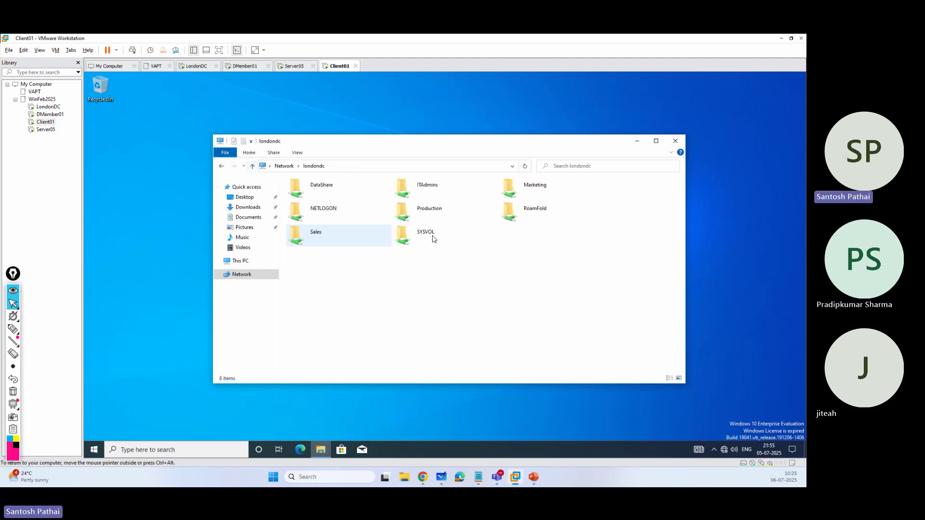
pyautogui.doubleClick(423, 188)
pyautogui.click(252, 166)
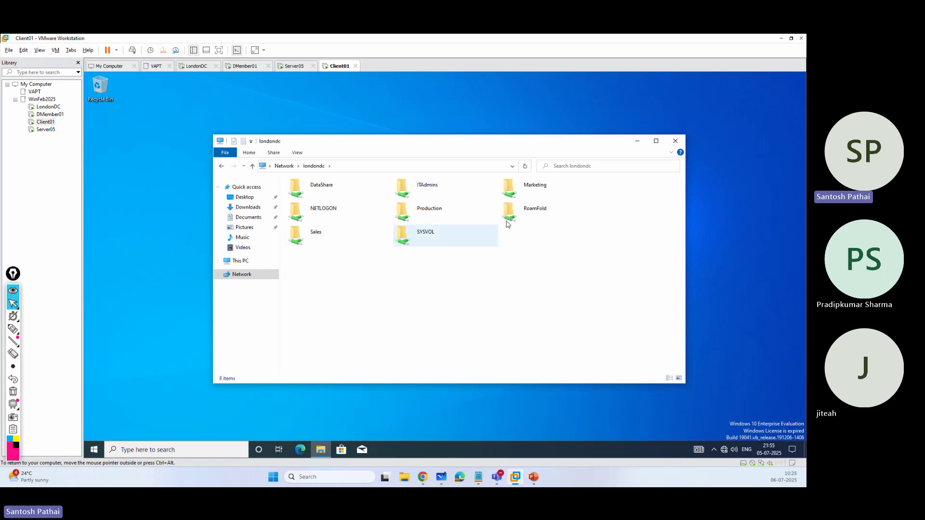
pyautogui.doubleClick(515, 189)
pyautogui.click(252, 166)
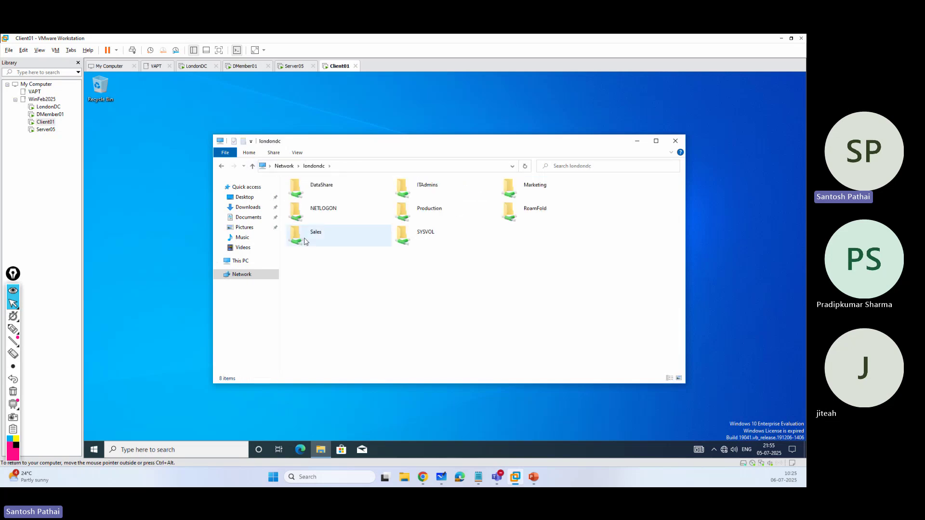
pyautogui.doubleClick(308, 235)
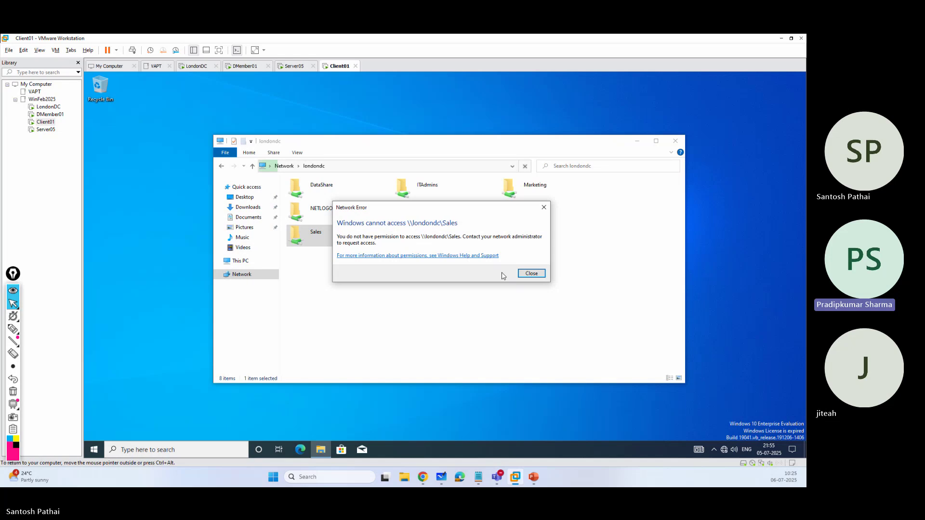
pyautogui.click(530, 274)
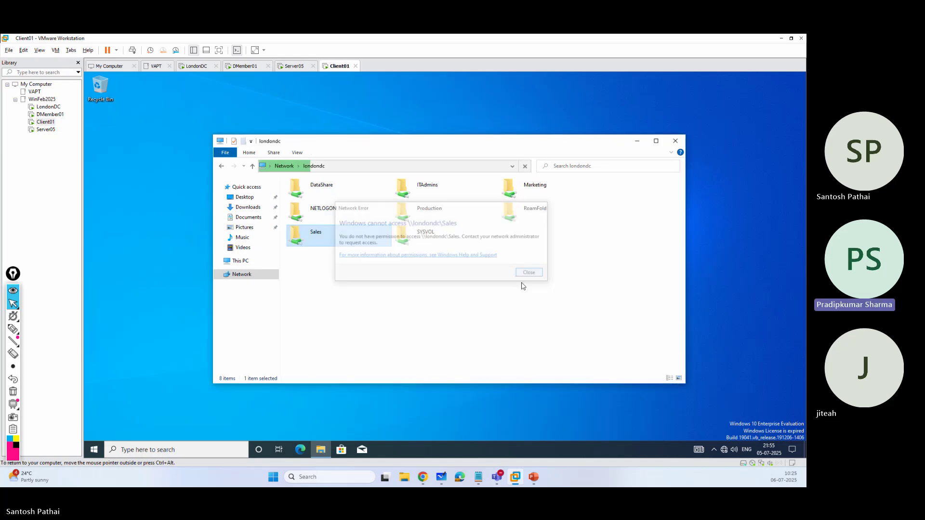
# Switch to Microsoft Whiteboard, underline Sales and its No Access effective permission in the table, and mark that row with a check mark.
pyautogui.click(440, 476)
pyautogui.click(13, 329)
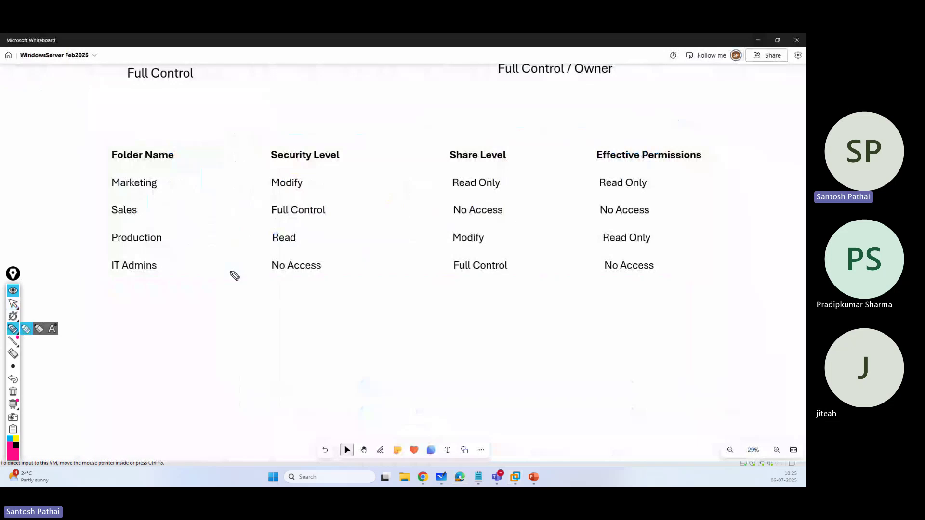
pyautogui.moveTo(107, 219); pyautogui.dragTo(145, 223)
pyautogui.moveTo(603, 220); pyautogui.dragTo(596, 220)
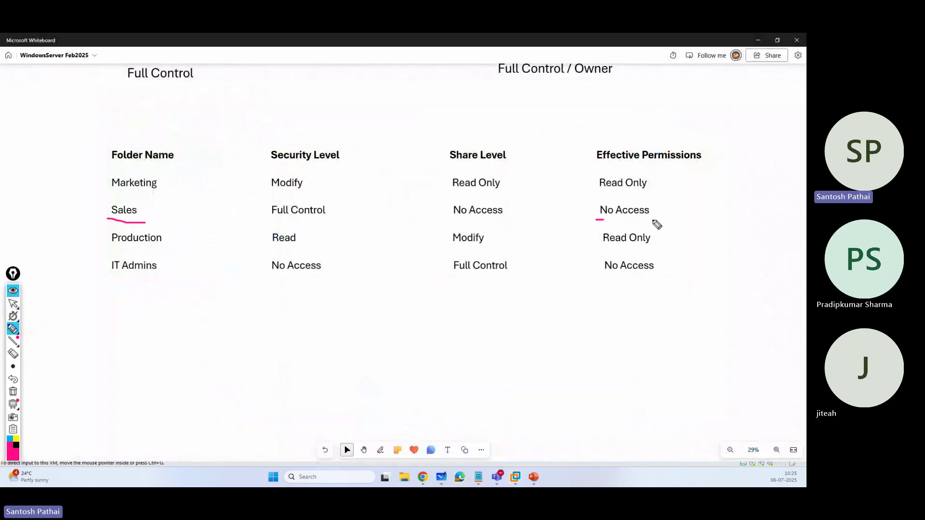
pyautogui.moveTo(654, 221); pyautogui.dragTo(727, 196)
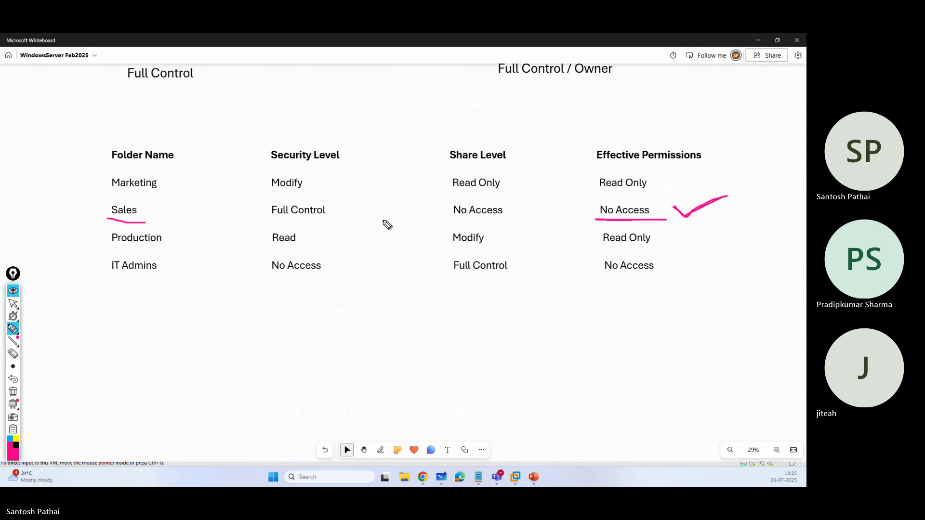
pyautogui.moveTo(591, 207); pyautogui.dragTo(731, 202)
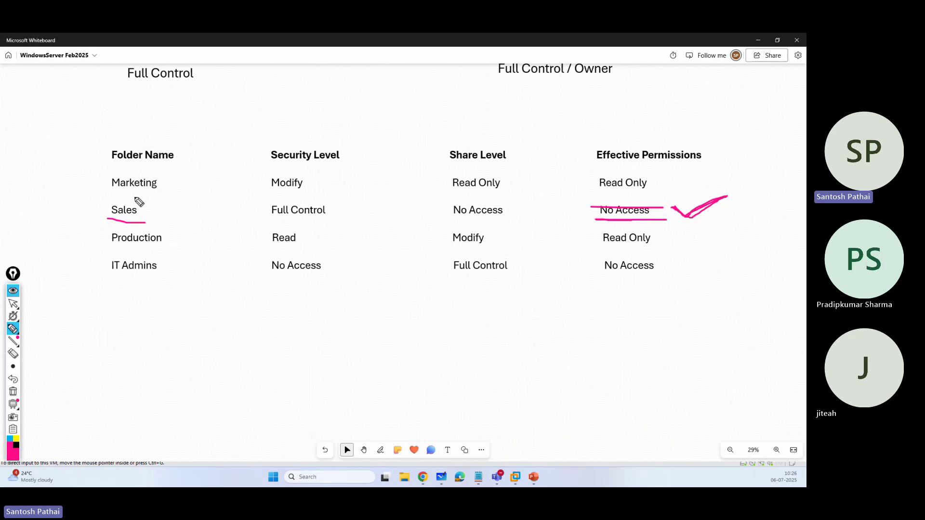
# Clear the pen annotations from the whiteboard table and return to the Client01 virtual machine.
pyautogui.click(13, 392)
pyautogui.click(13, 304)
pyautogui.click(758, 40)
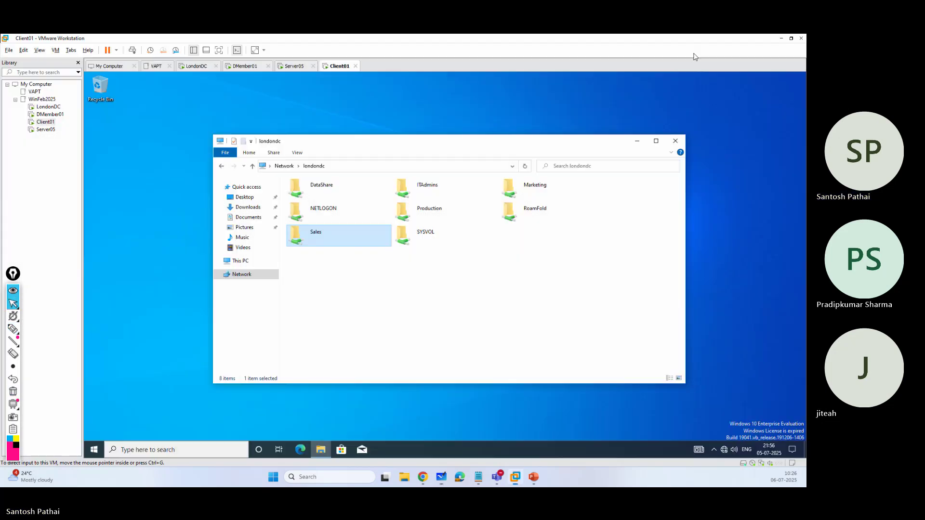
# Open the ITAdmins share, create a folder named IT Reports in it, and open that folder.
pyautogui.click(416, 195)
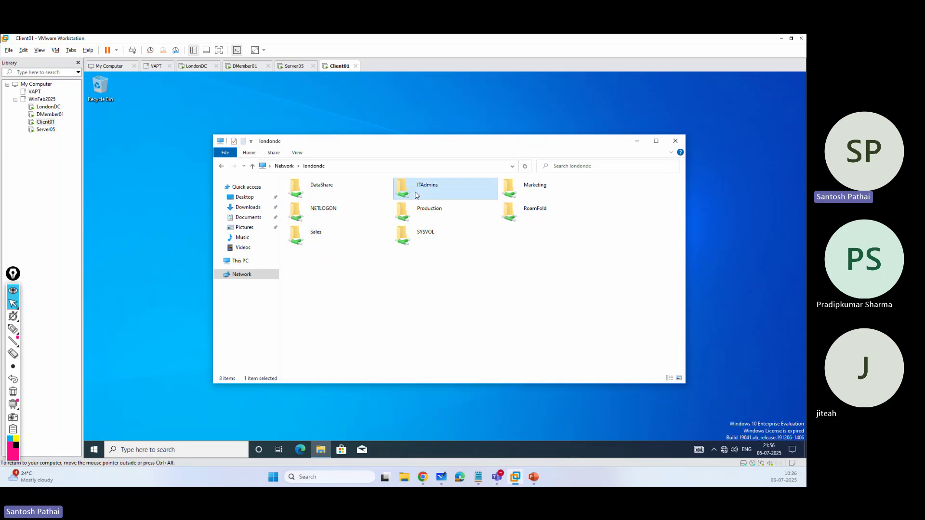
pyautogui.doubleClick(416, 195)
pyautogui.rightClick(410, 248)
pyautogui.moveTo(454, 325)
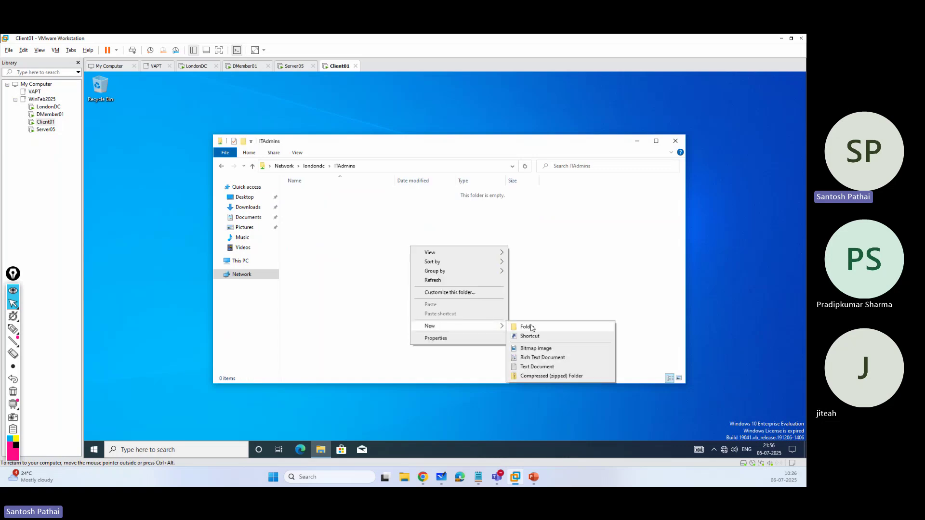
pyautogui.click(532, 327)
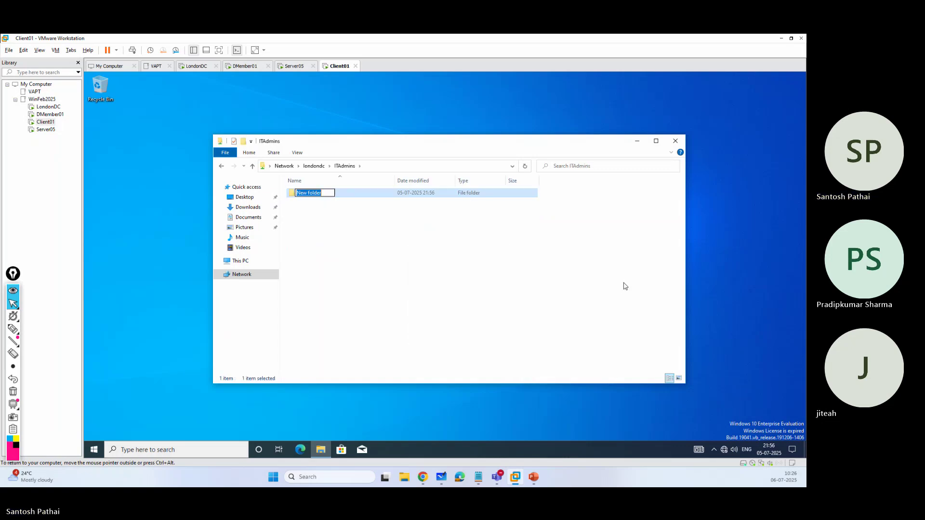
pyautogui.write('IT Reports')
pyautogui.press('Return')
pyautogui.press('Return')
# Create a text document named New IT Report in the IT Reports folder and open it.
pyautogui.rightClick(497, 244)
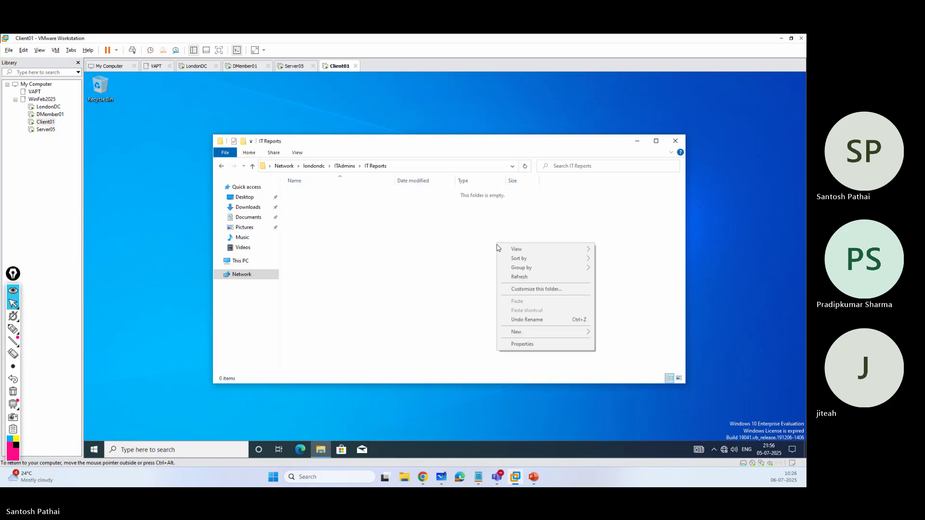
pyautogui.moveTo(540, 333)
pyautogui.click(627, 371)
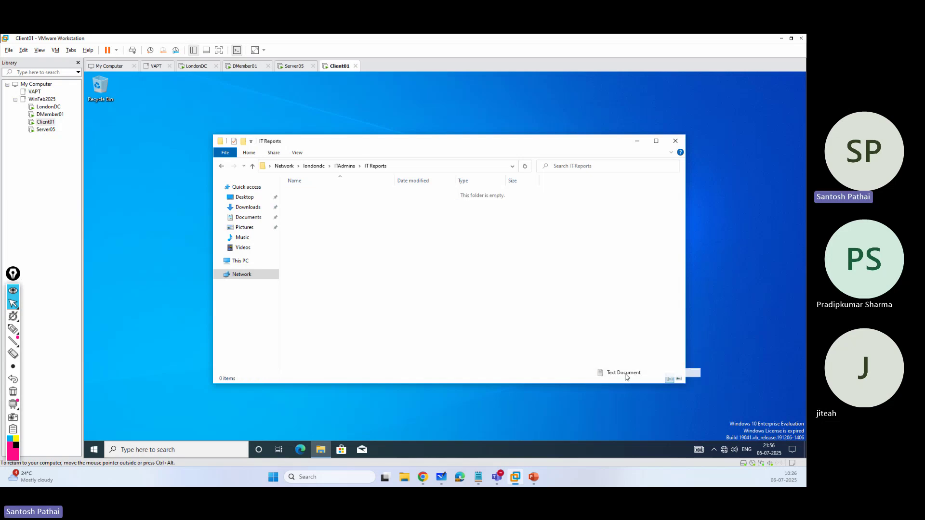
pyautogui.write('New IT Report')
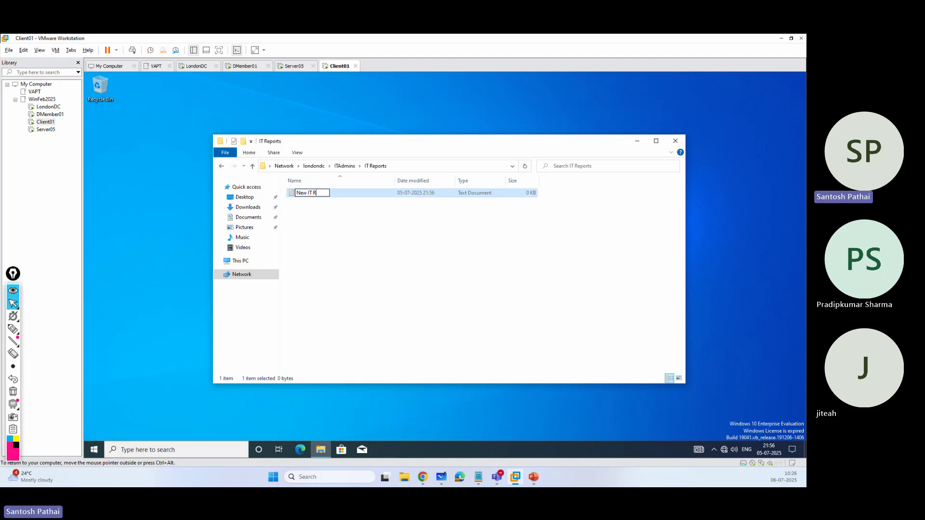
pyautogui.press('Return')
pyautogui.press('Return')
# Write "This is New IT Report" in the New IT Report document, then close it and save the text.
pyautogui.write('This is New IT')
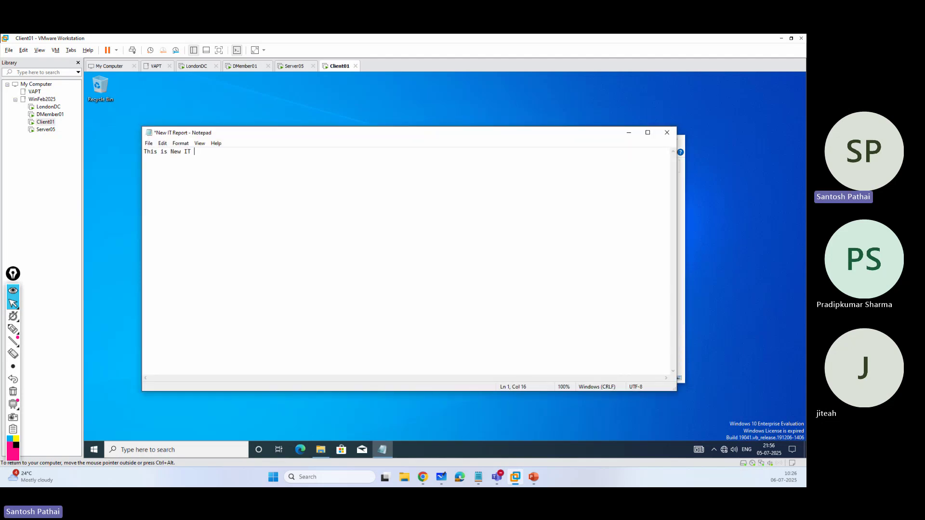
pyautogui.write(' Report')
pyautogui.click(667, 132)
pyautogui.click(424, 271)
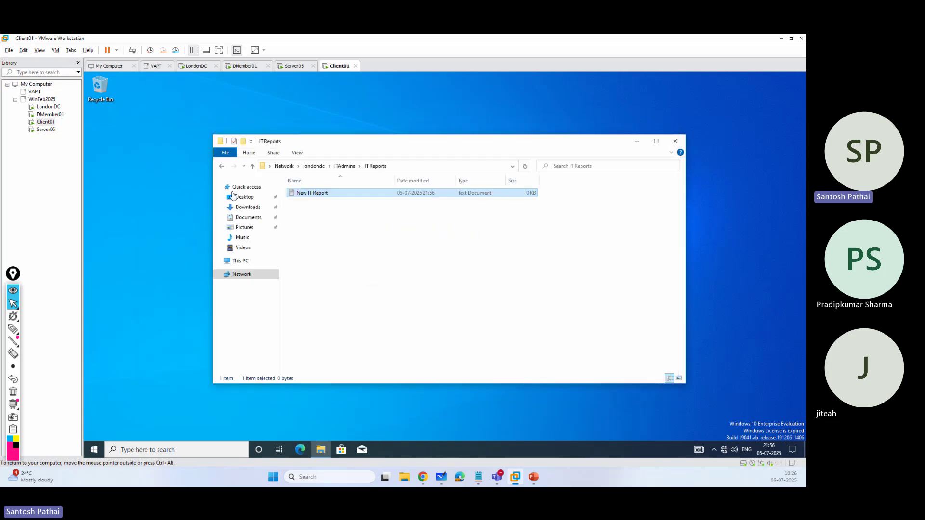
# Open the Production share, create a folder named Production Report in it, and open that folder.
pyautogui.click(252, 166)
pyautogui.click(252, 165)
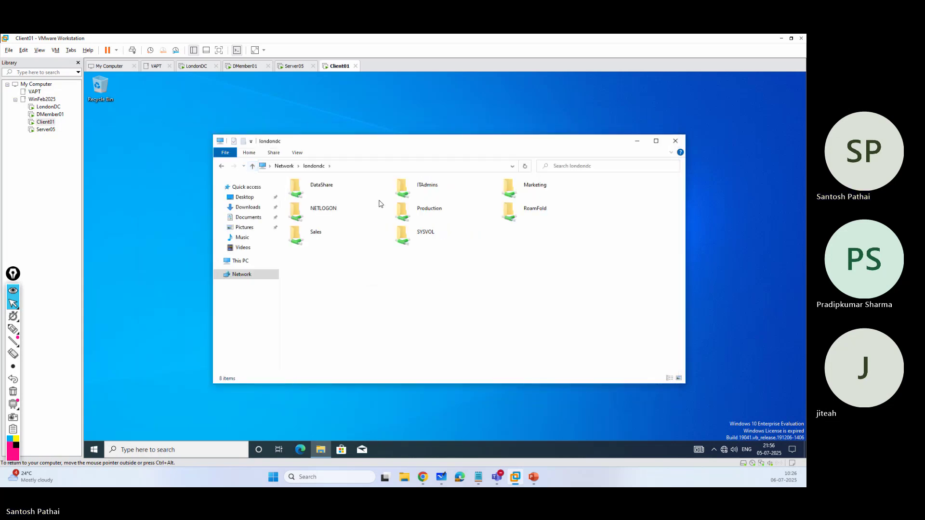
pyautogui.doubleClick(419, 208)
pyautogui.rightClick(350, 235)
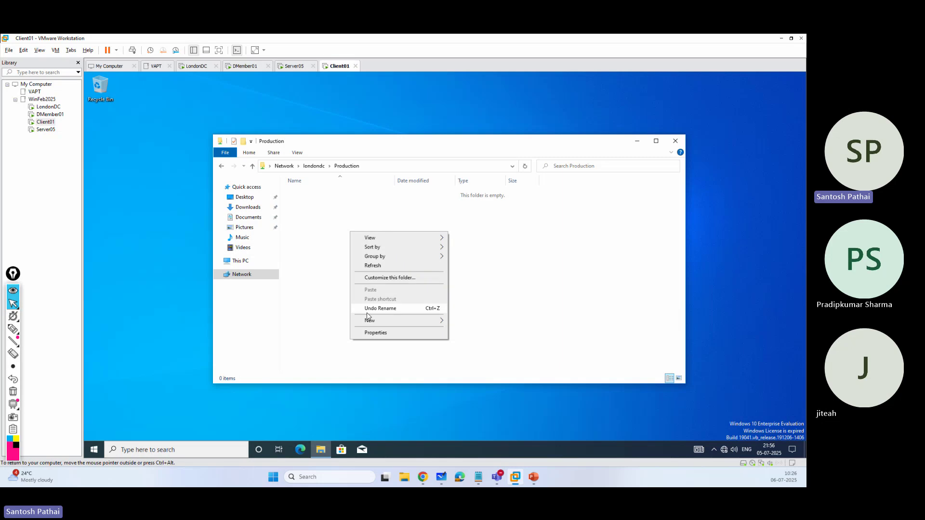
pyautogui.moveTo(380, 320)
pyautogui.click(465, 321)
pyautogui.write('Rep')
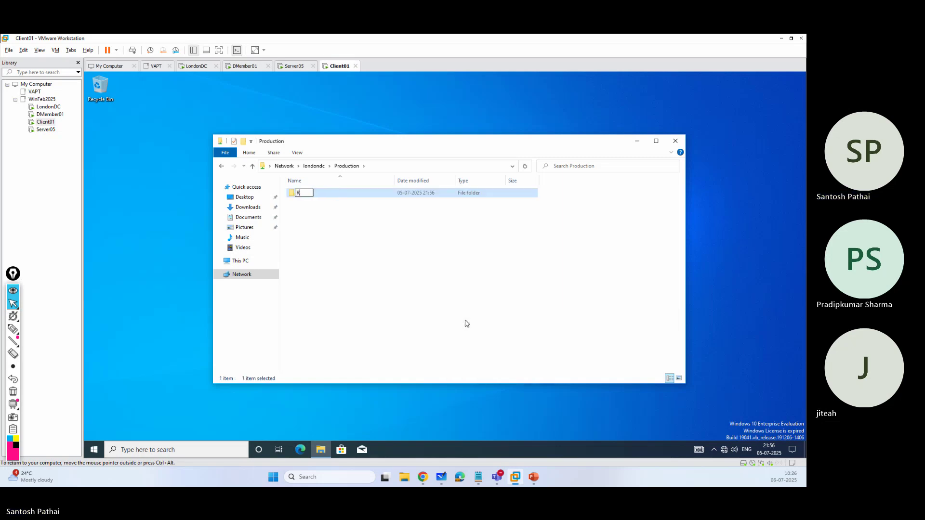
pyautogui.press('BackSpace')
pyautogui.write('R')
pyautogui.write('roduction Report')
pyautogui.press('Return')
pyautogui.press('Return')
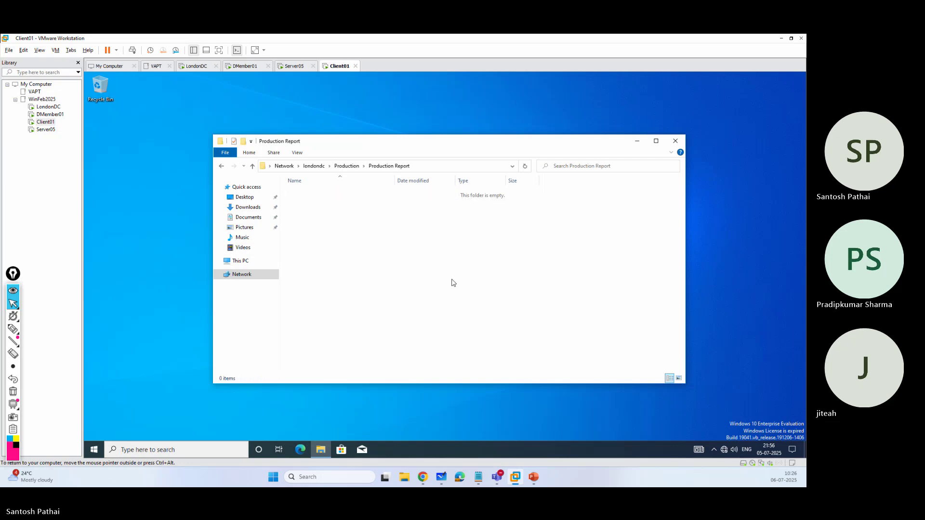
# Create a text document named Product Summary in the Production Report folder and open it.
pyautogui.rightClick(451, 283)
pyautogui.moveTo(465, 339)
pyautogui.click(585, 381)
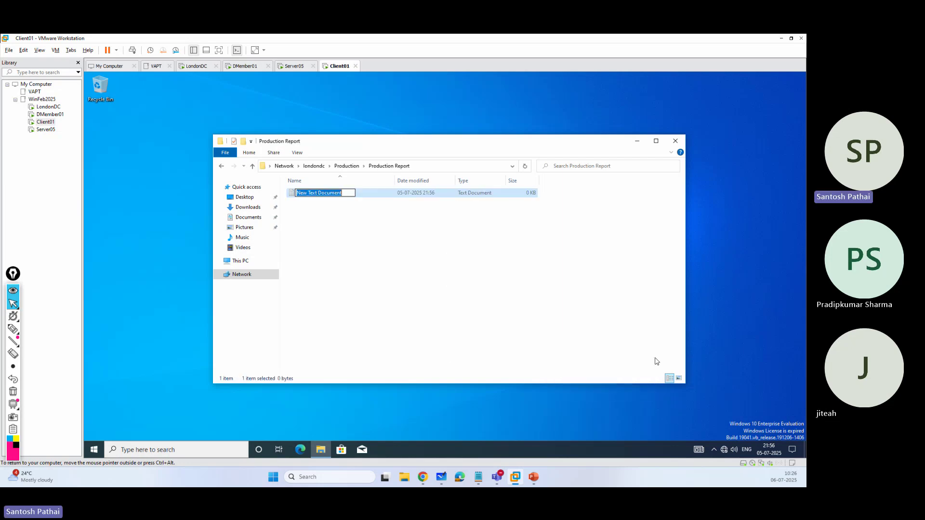
pyautogui.write('Production')
pyautogui.press('BackSpace')
pyautogui.write('Summary')
pyautogui.press('Return')
pyautogui.press('Return')
# Write "Product Inventory Summary" in the Product Summary document, then close it and save the text.
pyautogui.write('P')
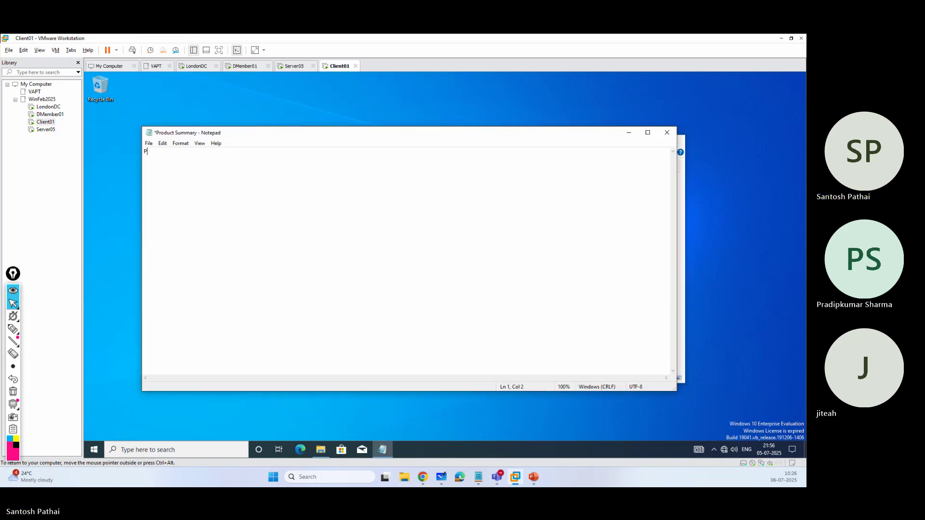
pyautogui.write('roduct Inventory Summary')
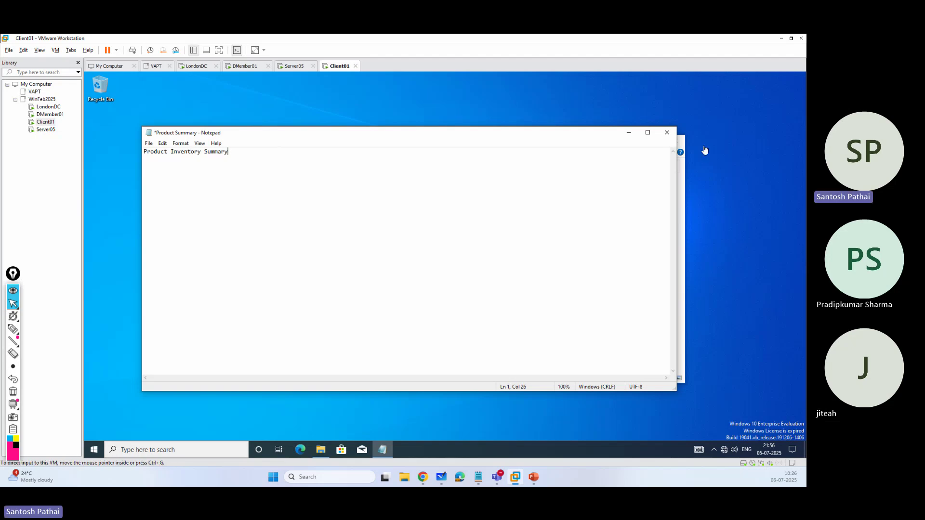
pyautogui.click(667, 132)
pyautogui.click(442, 271)
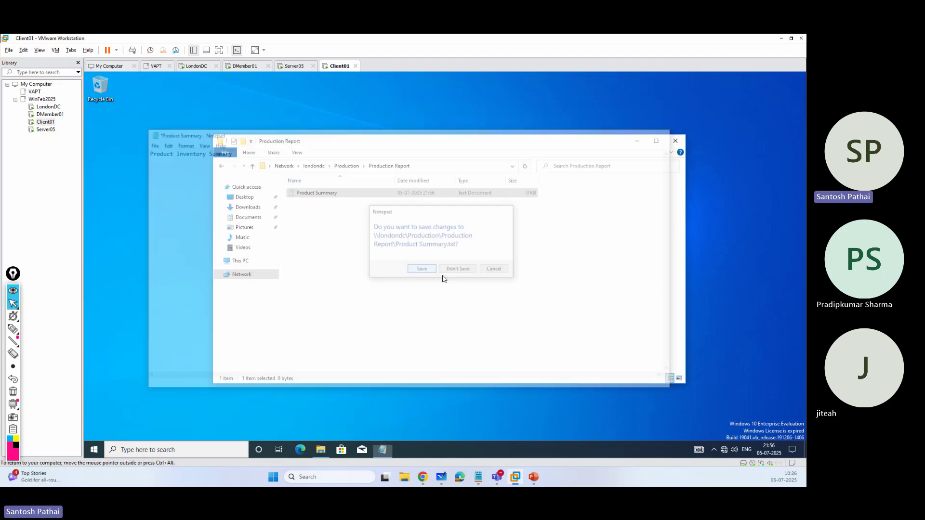
# Open the Marketing share and try twice to create a new folder in it, cancelling each attempt.
pyautogui.click(252, 166)
pyautogui.click(252, 166)
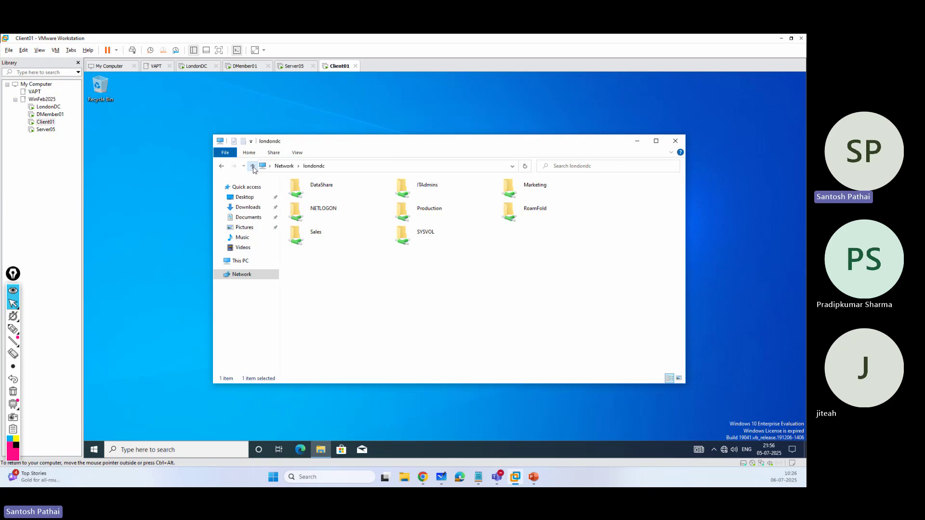
pyautogui.doubleClick(506, 187)
pyautogui.rightClick(406, 227)
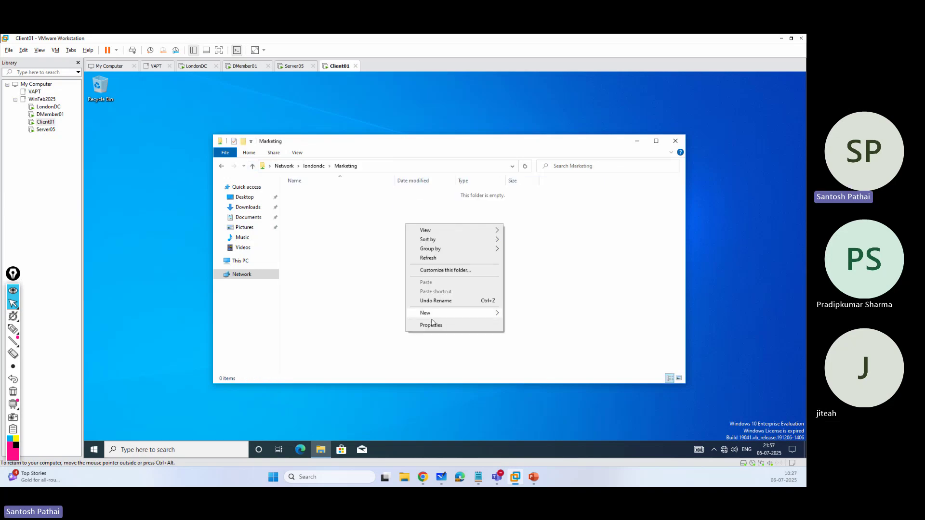
pyautogui.moveTo(427, 314)
pyautogui.click(524, 312)
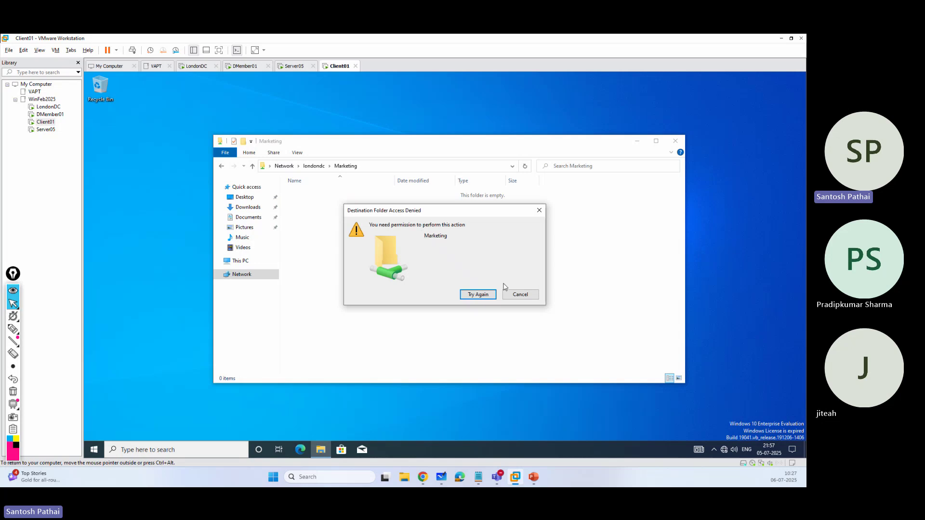
pyautogui.click(518, 295)
pyautogui.rightClick(464, 236)
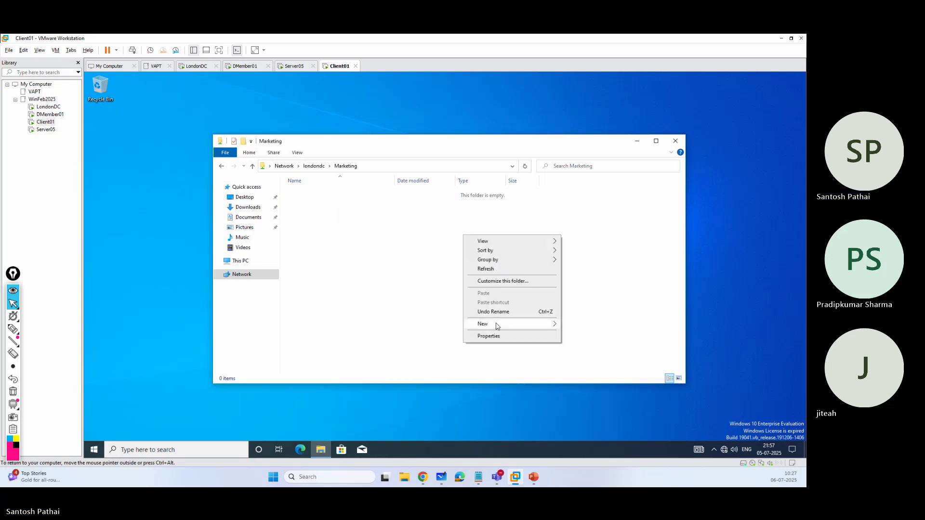
pyautogui.moveTo(498, 325)
pyautogui.click(574, 324)
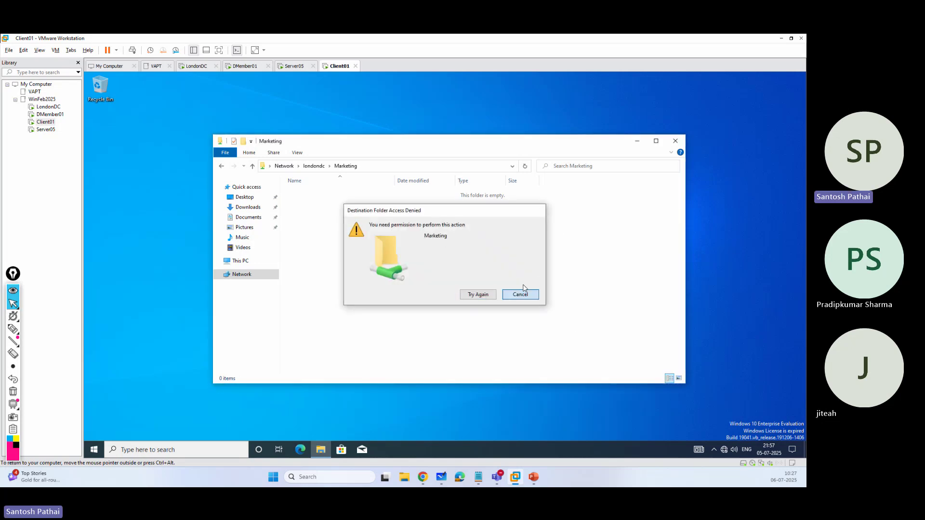
pyautogui.click(520, 294)
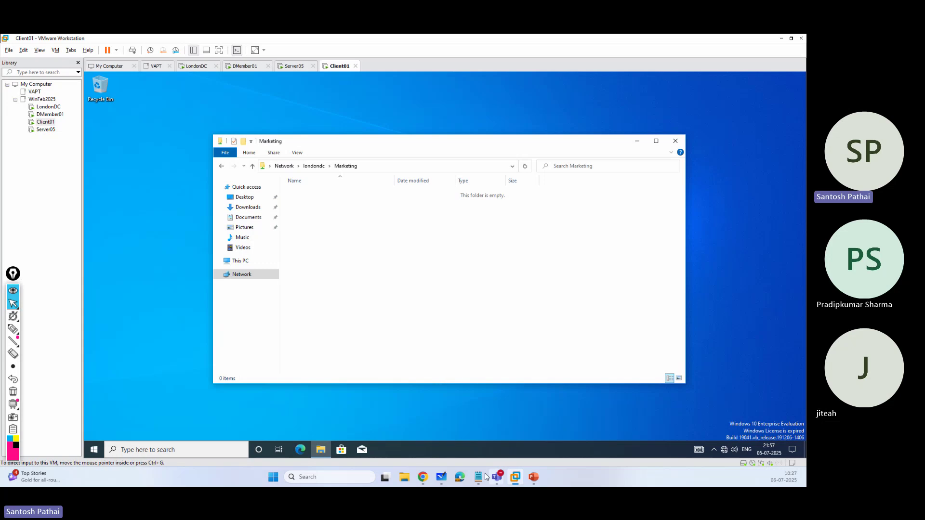
# Switch to the whiteboard and use the pen to underline Marketing's Read Only share permission and circle the Share Level heading.
pyautogui.click(440, 477)
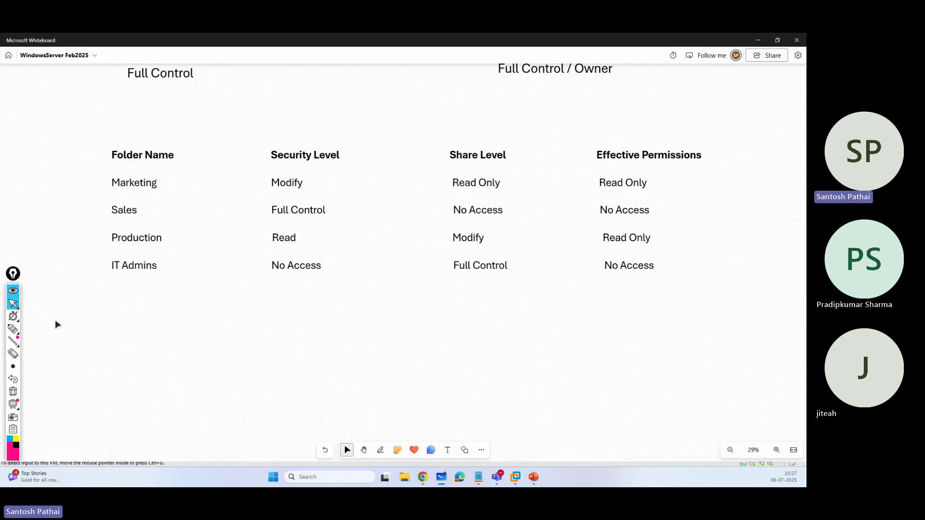
pyautogui.click(13, 329)
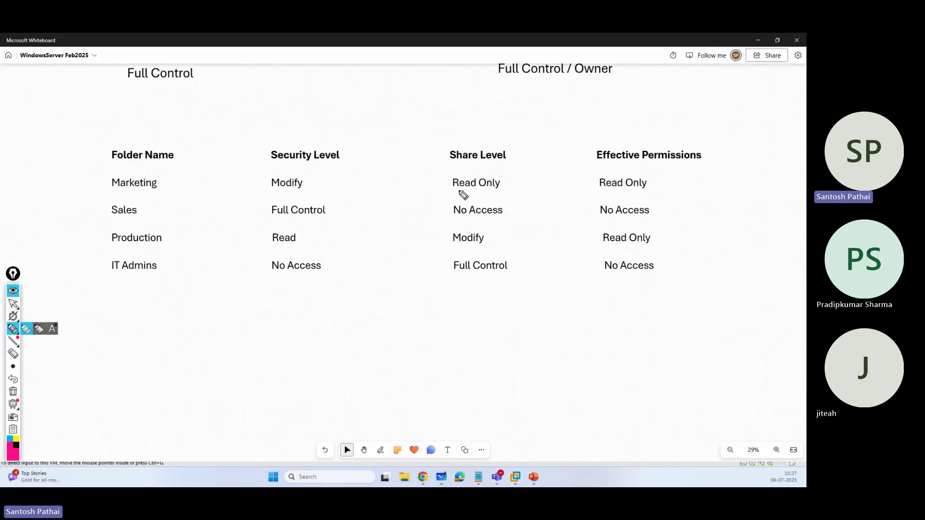
pyautogui.moveTo(461, 193); pyautogui.dragTo(452, 192)
pyautogui.moveTo(516, 196); pyautogui.dragTo(533, 193)
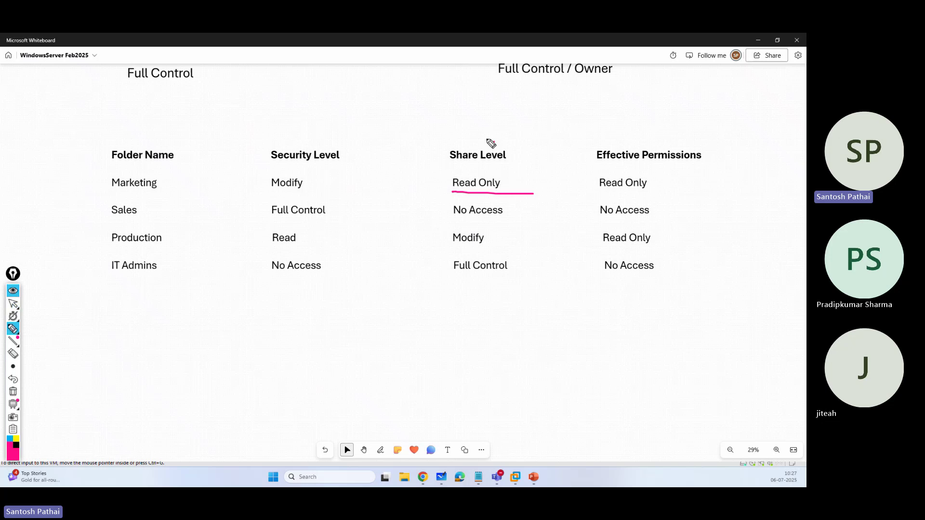
pyautogui.moveTo(495, 141)
pyautogui.mouseDown()
pyautogui.moveTo(507, 172)
pyautogui.moveTo(486, 144)
pyautogui.mouseUp()
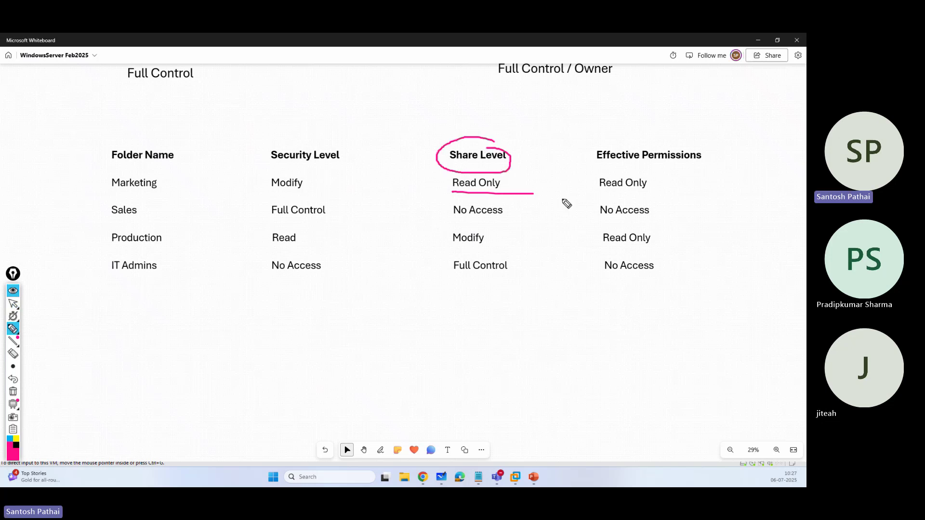
# Underline the Production and IT Admins folder names and circle their Modify and Full Control share-level permissions together.
pyautogui.moveTo(111, 246); pyautogui.dragTo(157, 245)
pyautogui.moveTo(111, 272); pyautogui.dragTo(159, 275)
pyautogui.moveTo(475, 225)
pyautogui.mouseDown()
pyautogui.moveTo(454, 231)
pyautogui.moveTo(464, 289)
pyautogui.moveTo(462, 224)
pyautogui.mouseUp()
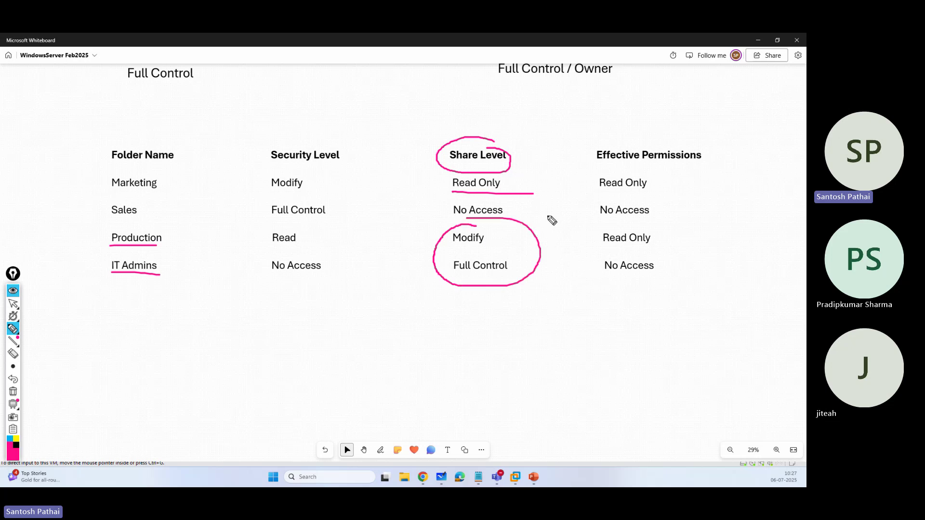
# Write "F / File" with a brace beside the Production and IT Admins effective permissions, then tick and underline both permissions.
pyautogui.moveTo(703, 229)
pyautogui.mouseDown()
pyautogui.moveTo(706, 248)
pyautogui.moveTo(720, 230)
pyautogui.moveTo(720, 239)
pyautogui.mouseUp()
pyautogui.moveTo(735, 214)
pyautogui.mouseDown()
pyautogui.moveTo(733, 249)
pyautogui.moveTo(751, 225)
pyautogui.mouseUp()
pyautogui.click(751, 226)
pyautogui.moveTo(769, 226)
pyautogui.mouseDown()
pyautogui.moveTo(771, 239)
pyautogui.moveTo(786, 226)
pyautogui.mouseUp()
pyautogui.moveTo(692, 230)
pyautogui.mouseDown()
pyautogui.moveTo(686, 248)
pyautogui.moveTo(702, 272)
pyautogui.mouseUp()
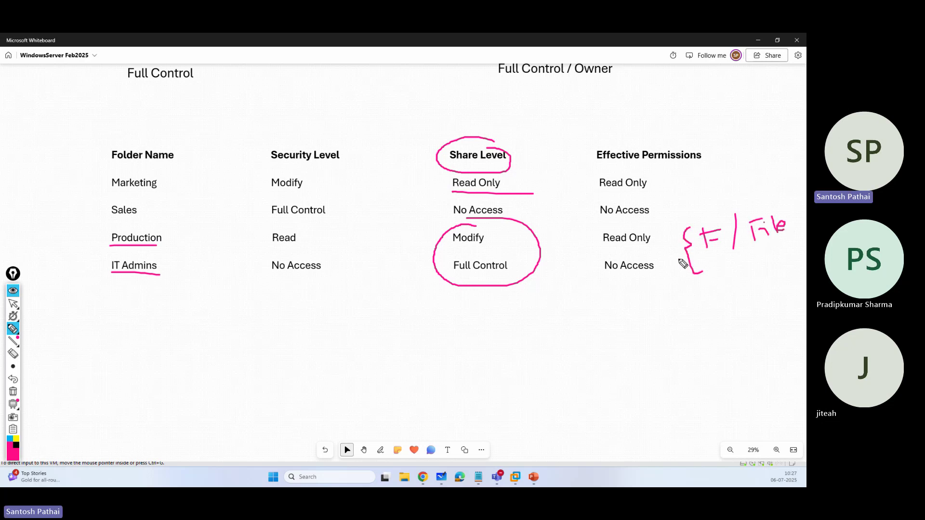
pyautogui.moveTo(655, 239); pyautogui.dragTo(680, 230)
pyautogui.moveTo(666, 260); pyautogui.dragTo(684, 249)
pyautogui.moveTo(603, 246); pyautogui.dragTo(668, 246)
pyautogui.moveTo(602, 279); pyautogui.dragTo(654, 275)
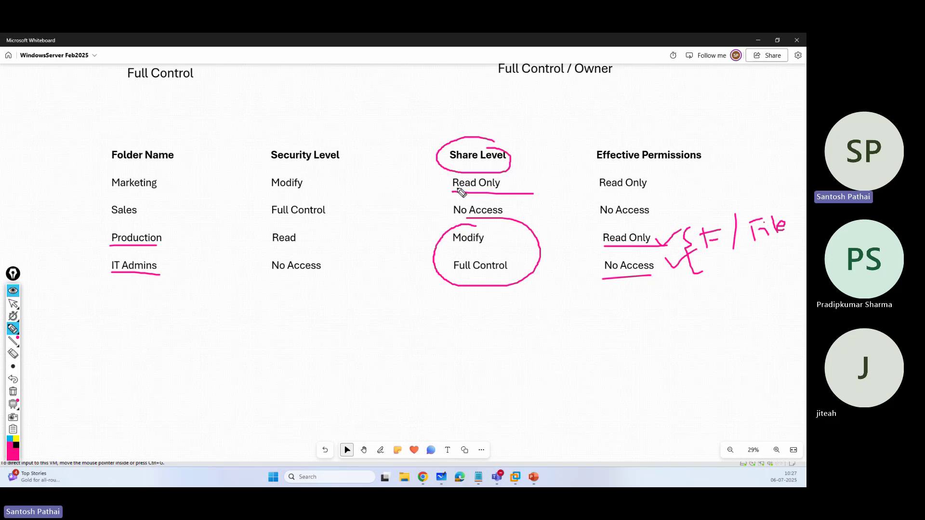
# Mark the share-level permissions of Marketing and Sales and circle their matching effective permissions, Read Only and No Access.
pyautogui.moveTo(448, 192); pyautogui.dragTo(525, 193)
pyautogui.moveTo(608, 169)
pyautogui.mouseDown()
pyautogui.moveTo(592, 191)
pyautogui.moveTo(664, 181)
pyautogui.moveTo(619, 170)
pyautogui.mouseUp()
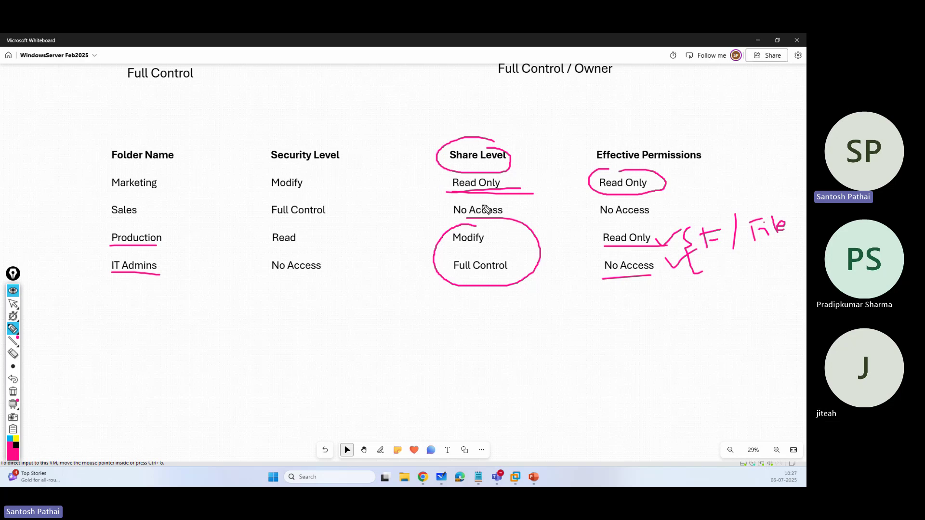
pyautogui.moveTo(486, 197); pyautogui.dragTo(518, 202)
pyautogui.moveTo(593, 204); pyautogui.dragTo(621, 193)
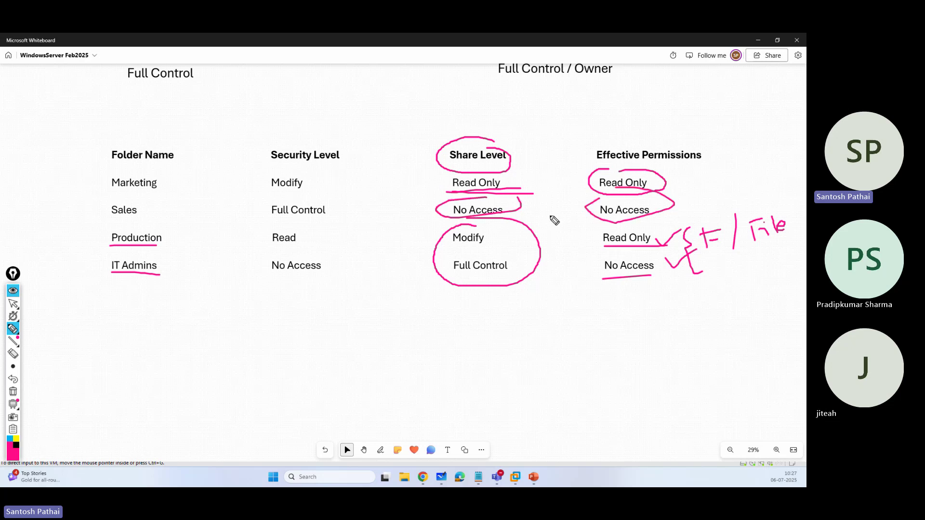
# Circle Modify and Full Control individually, then mark the security levels and box the effective permissions of Production and IT Admins.
pyautogui.moveTo(480, 228)
pyautogui.mouseDown()
pyautogui.moveTo(455, 263)
pyautogui.moveTo(519, 263)
pyautogui.mouseUp()
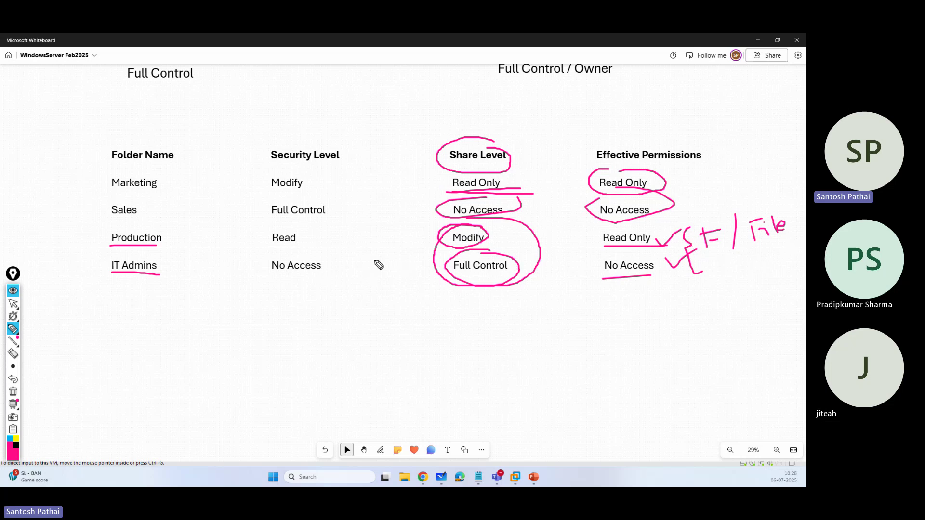
pyautogui.moveTo(328, 232); pyautogui.dragTo(331, 272)
pyautogui.moveTo(586, 231)
pyautogui.mouseDown()
pyautogui.moveTo(683, 278)
pyautogui.moveTo(671, 218)
pyautogui.moveTo(585, 229)
pyautogui.mouseUp()
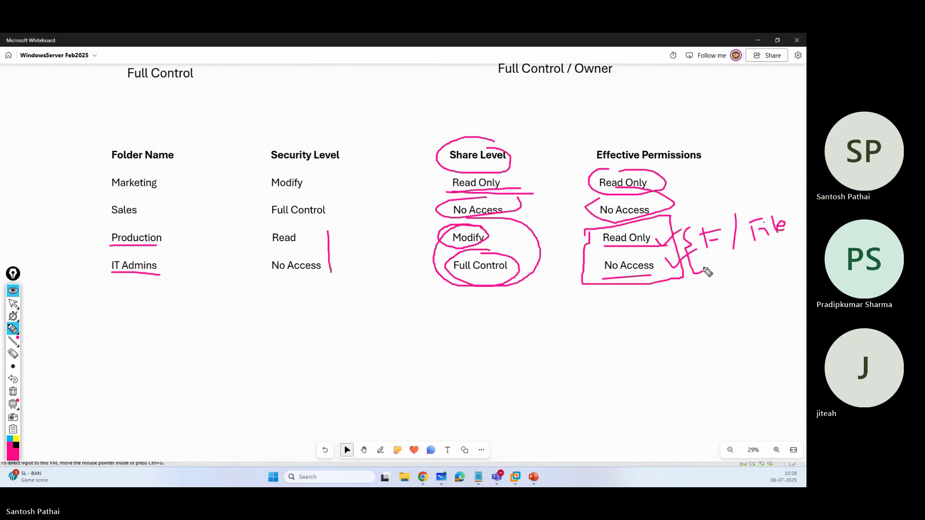
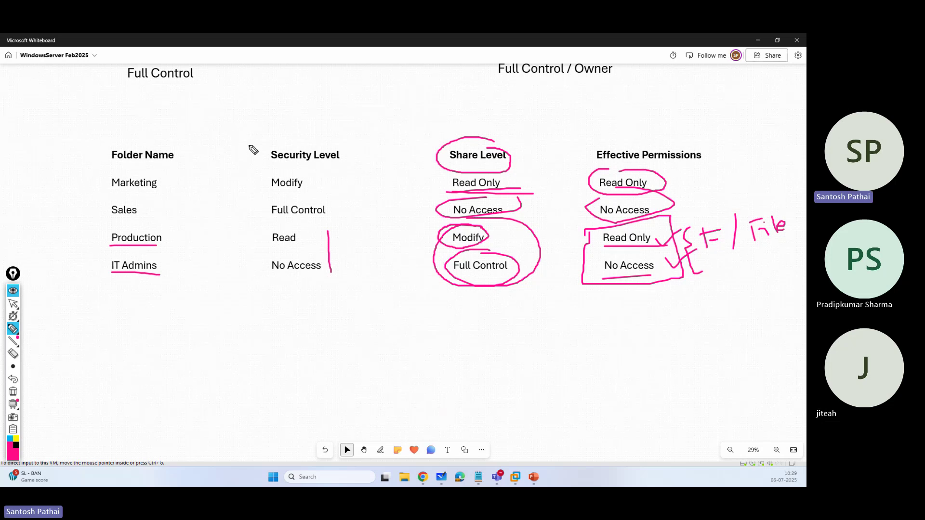
# Box the Security Level column with an arrow and a cross, and box the Share Level column with a tick.
pyautogui.moveTo(249, 143)
pyautogui.mouseDown()
pyautogui.moveTo(249, 206)
pyautogui.moveTo(269, 281)
pyautogui.moveTo(370, 271)
pyautogui.moveTo(371, 143)
pyautogui.moveTo(256, 139)
pyautogui.mouseUp()
pyautogui.moveTo(302, 93)
pyautogui.mouseDown()
pyautogui.moveTo(301, 137)
pyautogui.moveTo(311, 130)
pyautogui.mouseUp()
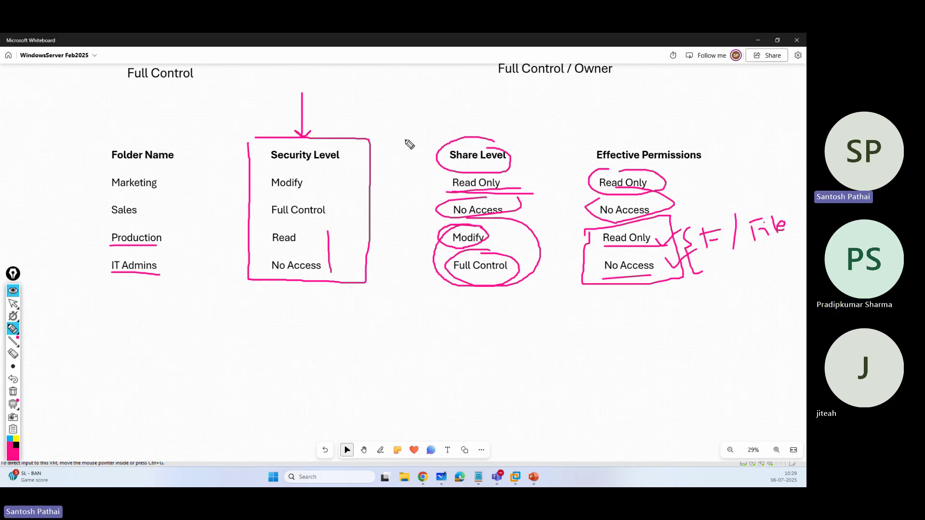
pyautogui.moveTo(424, 130)
pyautogui.mouseDown()
pyautogui.moveTo(428, 289)
pyautogui.moveTo(532, 164)
pyautogui.moveTo(446, 126)
pyautogui.moveTo(494, 114)
pyautogui.moveTo(507, 91)
pyautogui.mouseUp()
pyautogui.moveTo(309, 111)
pyautogui.mouseDown()
pyautogui.moveTo(343, 131)
pyautogui.moveTo(328, 122)
pyautogui.moveTo(324, 134)
pyautogui.mouseUp()
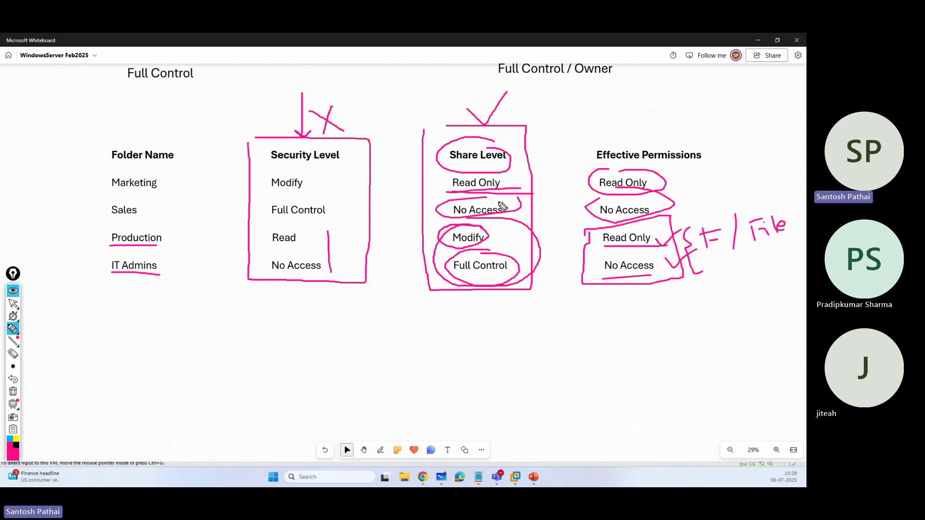
pyautogui.moveTo(671, 245)
pyautogui.mouseDown()
pyautogui.moveTo(690, 227)
pyautogui.moveTo(694, 291)
pyautogui.mouseUp()
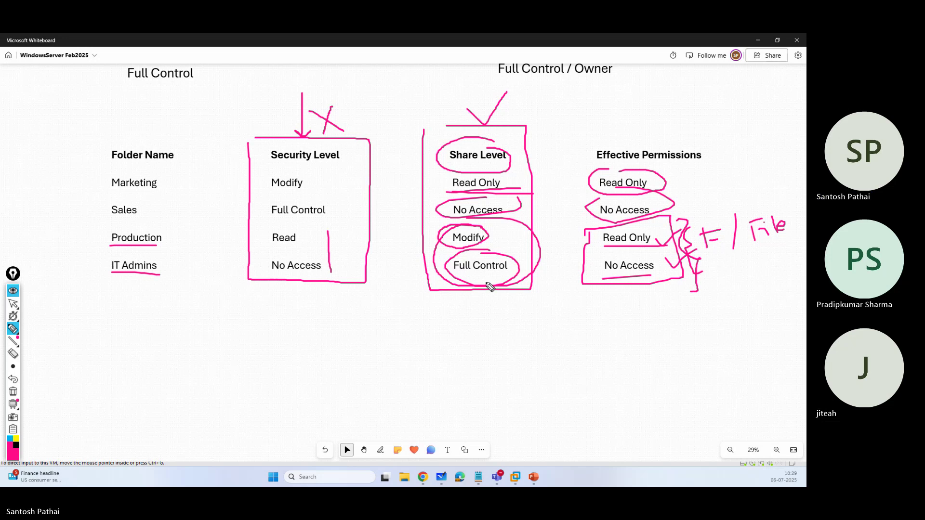
# Draw an arrow down from the Security Level column and handwrite "Default Permission" beneath it.
pyautogui.moveTo(258, 272)
pyautogui.mouseDown()
pyautogui.moveTo(266, 318)
pyautogui.moveTo(275, 305)
pyautogui.mouseUp()
pyautogui.moveTo(235, 337)
pyautogui.mouseDown()
pyautogui.moveTo(245, 372)
pyautogui.moveTo(294, 362)
pyautogui.moveTo(297, 325)
pyautogui.moveTo(321, 340)
pyautogui.moveTo(345, 310)
pyautogui.moveTo(373, 331)
pyautogui.moveTo(386, 313)
pyautogui.mouseUp()
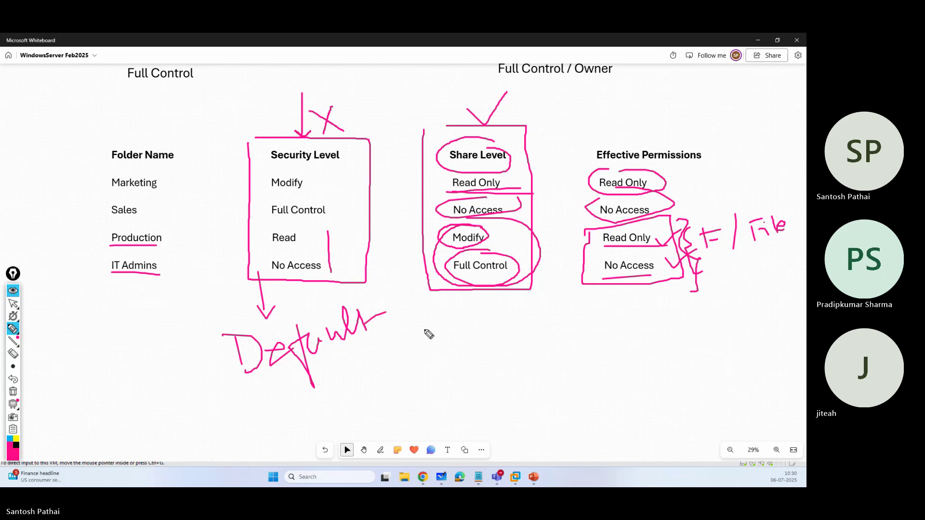
pyautogui.moveTo(259, 368); pyautogui.dragTo(276, 424)
pyautogui.moveTo(262, 375)
pyautogui.mouseDown()
pyautogui.moveTo(323, 396)
pyautogui.moveTo(341, 389)
pyautogui.mouseUp()
pyautogui.moveTo(345, 383)
pyautogui.mouseDown()
pyautogui.moveTo(353, 388)
pyautogui.moveTo(345, 370)
pyautogui.mouseUp()
pyautogui.moveTo(368, 365)
pyautogui.mouseDown()
pyautogui.moveTo(370, 383)
pyautogui.moveTo(384, 382)
pyautogui.moveTo(422, 354)
pyautogui.mouseUp()
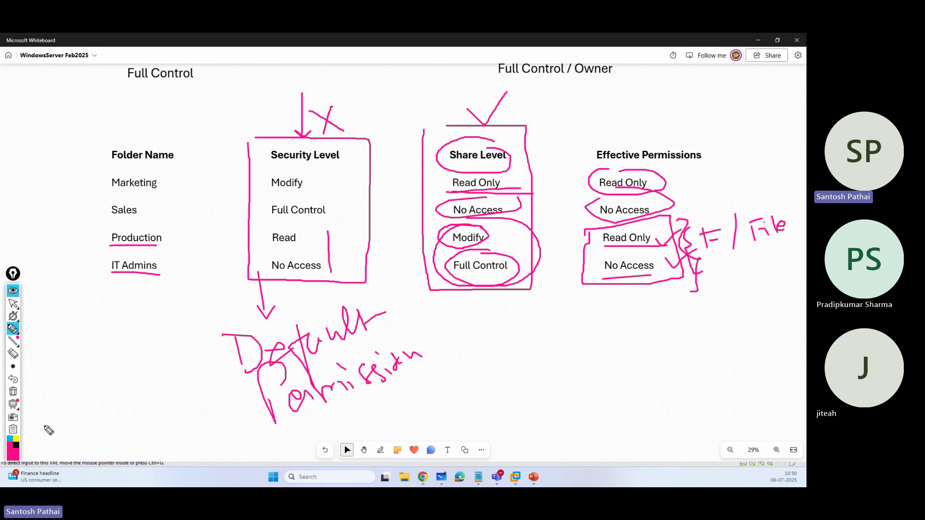
# Clear the pen annotations and view the shares list on the LondonDC virtual machine before returning to the whiteboard.
pyautogui.click(13, 391)
pyautogui.click(13, 304)
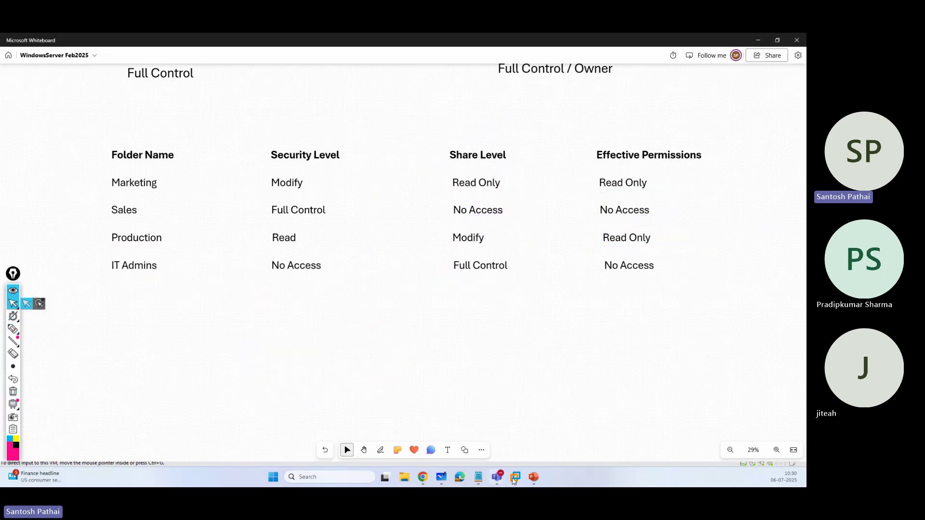
pyautogui.click(515, 477)
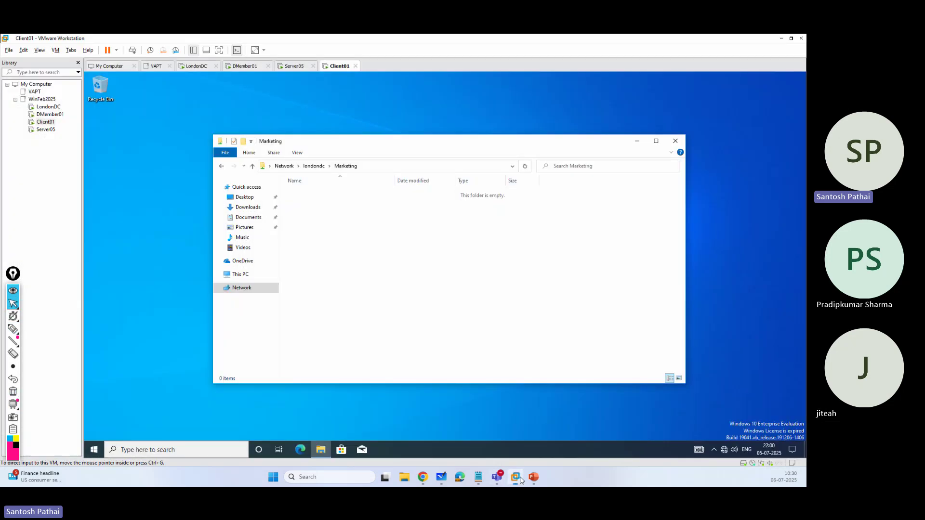
pyautogui.click(196, 66)
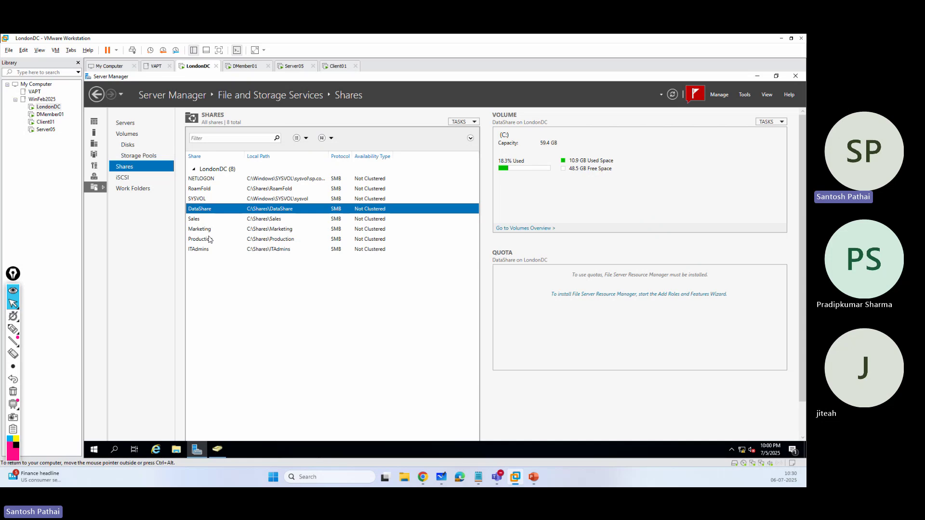
pyautogui.click(441, 477)
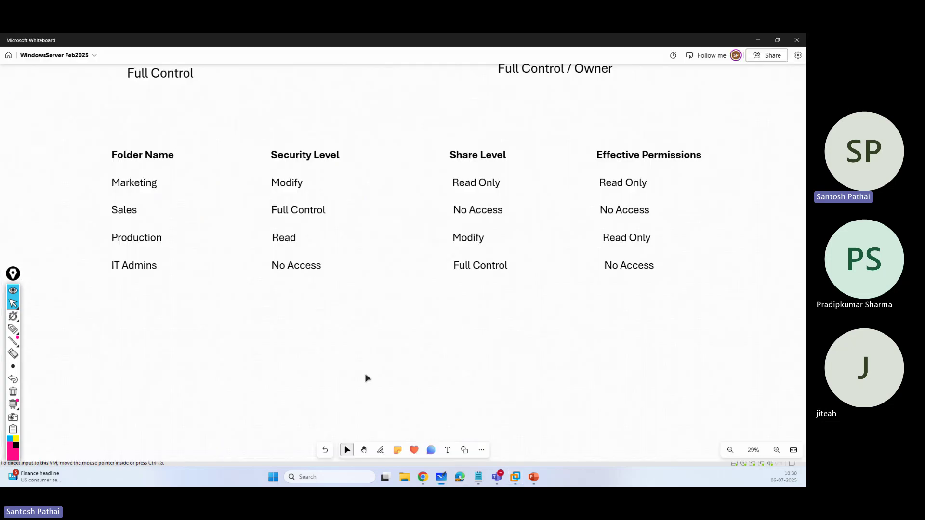
# Switch to the LondonDC virtual machine and open the advanced security settings of the Sales share.
pyautogui.click(757, 40)
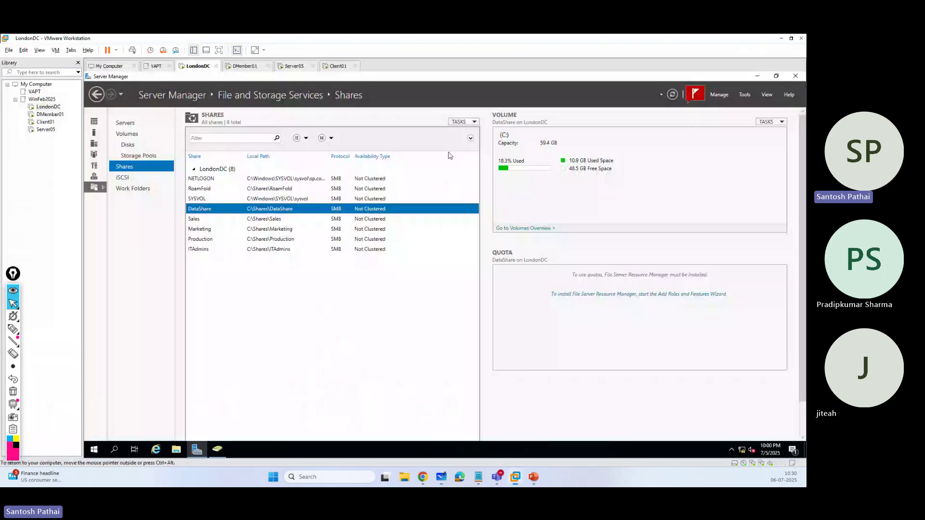
pyautogui.rightClick(198, 221)
pyautogui.click(224, 245)
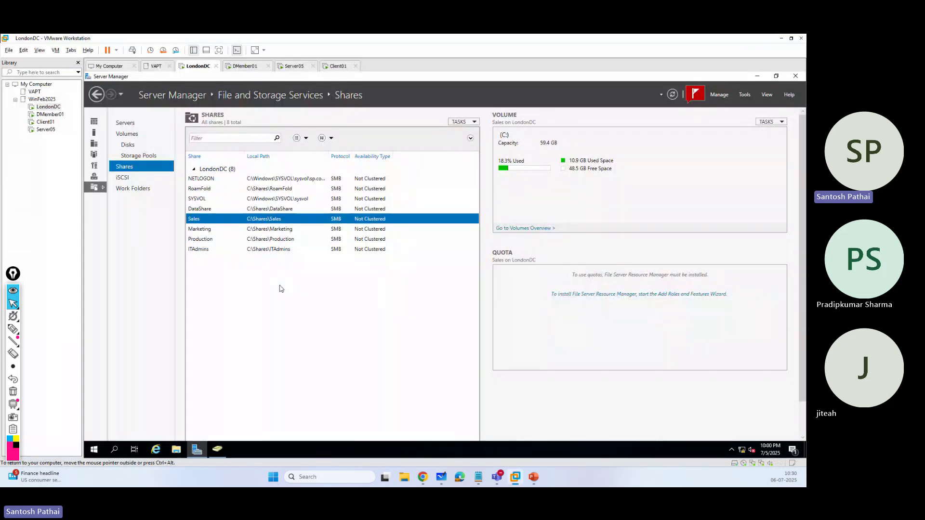
pyautogui.click(206, 209)
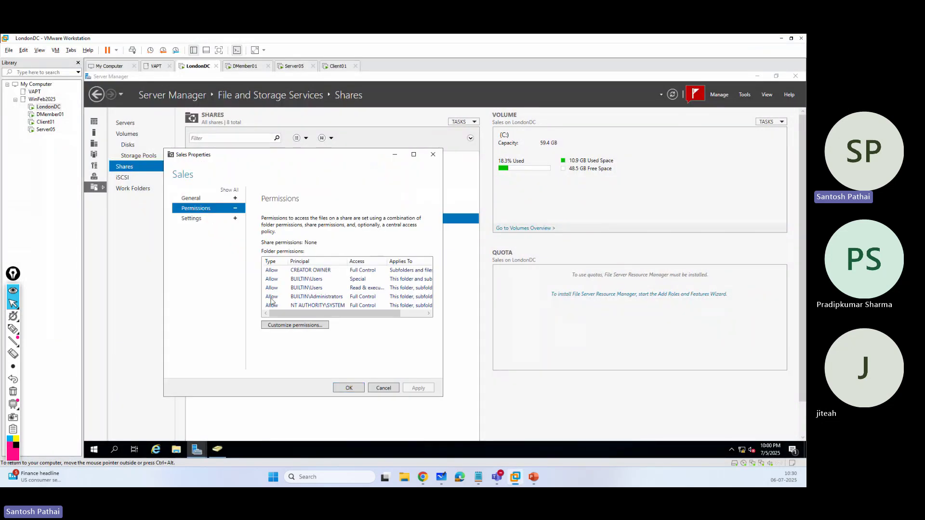
pyautogui.click(289, 325)
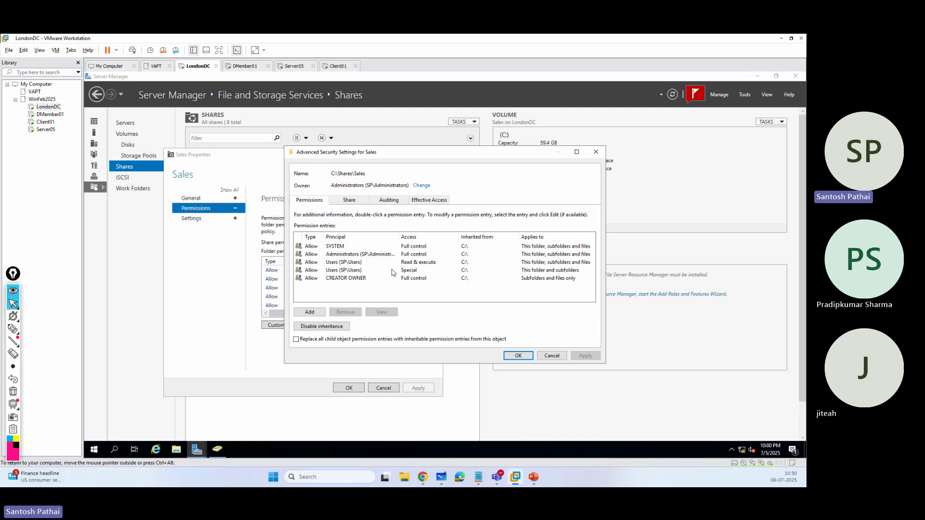
# Compare the Read & execute and Special permission entries of the Users group on the Sales folder.
pyautogui.click(343, 263)
pyautogui.click(344, 271)
pyautogui.click(346, 263)
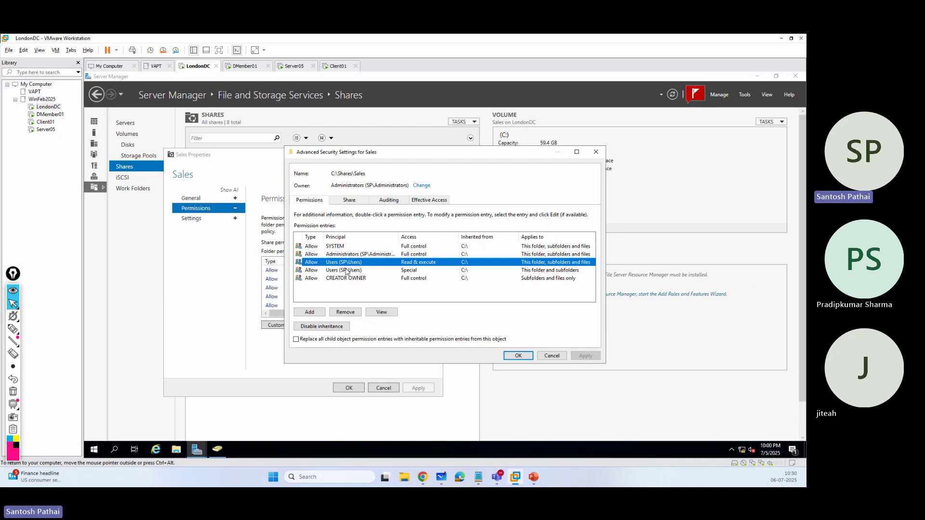
pyautogui.click(346, 271)
pyautogui.click(347, 264)
pyautogui.click(413, 272)
pyautogui.click(425, 263)
pyautogui.click(423, 272)
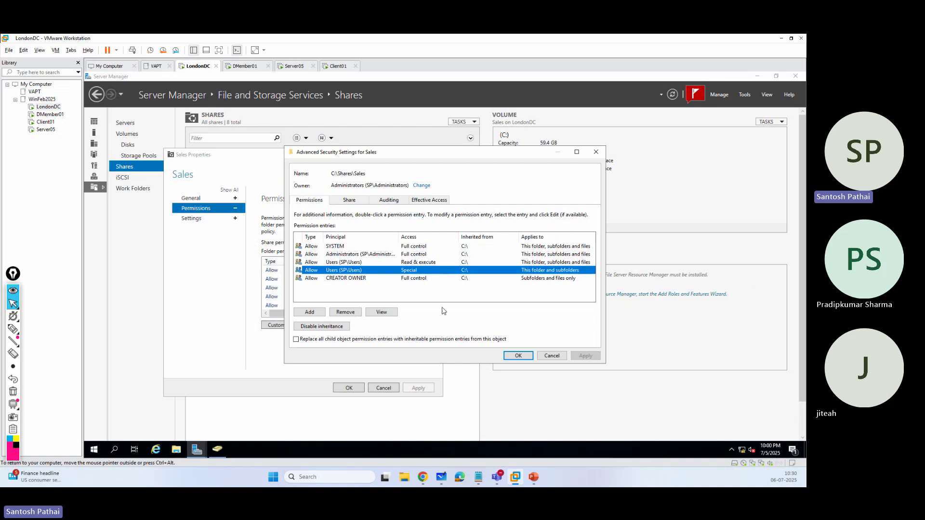
# Examine the advanced permissions in the Special entry for Users on Sales, and close the share's properties without changes.
pyautogui.click(381, 313)
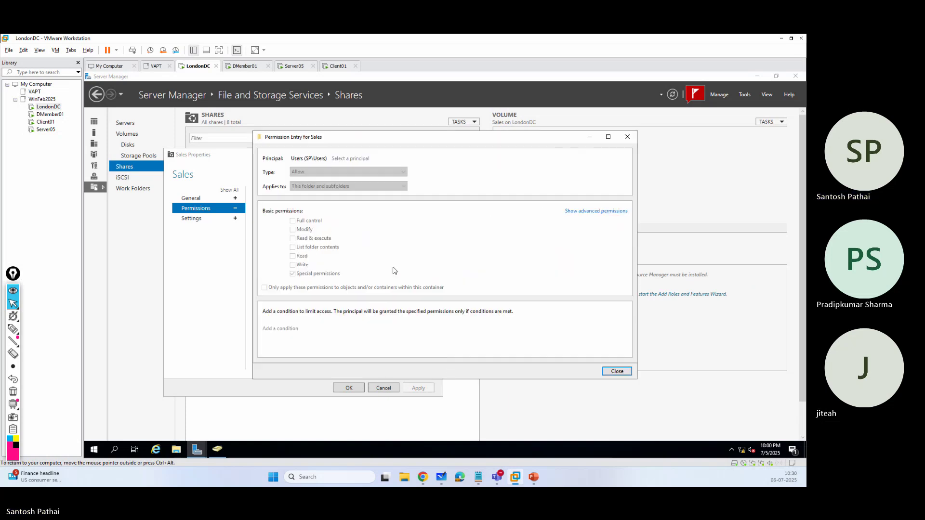
pyautogui.click(571, 214)
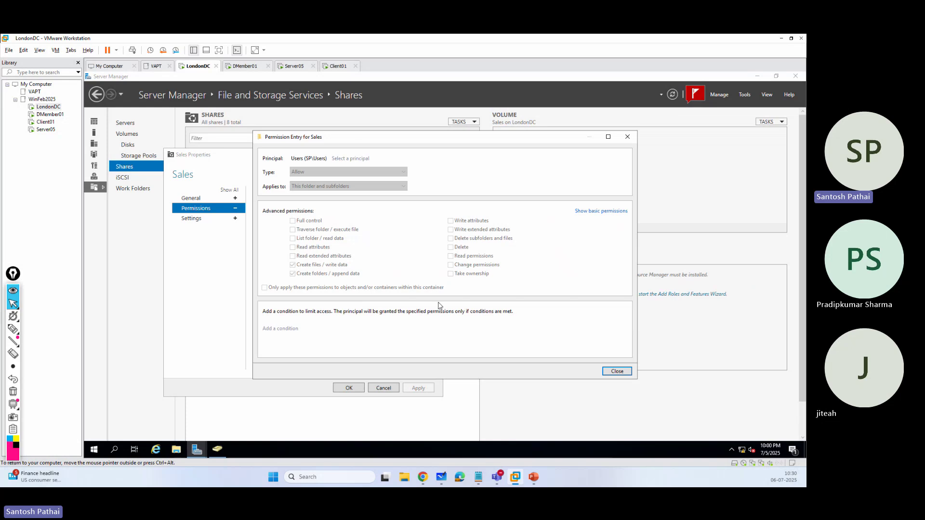
pyautogui.click(611, 371)
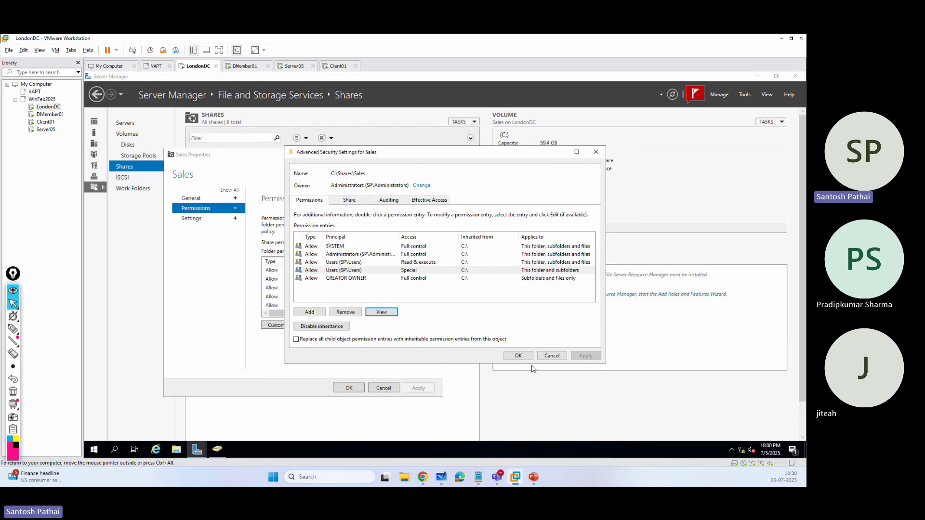
pyautogui.click(543, 357)
pyautogui.click(381, 389)
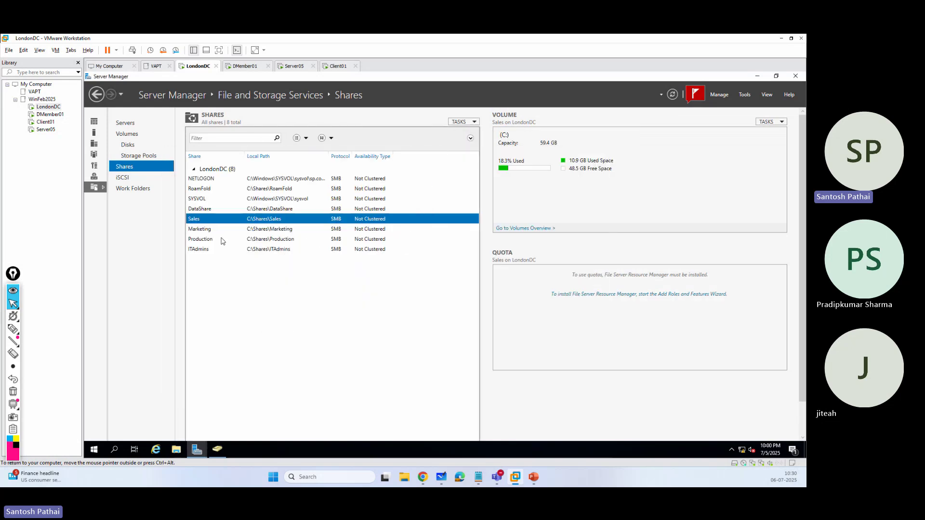
# Examine the advanced permissions in the Special entry for Users on the Marketing share, and close its properties.
pyautogui.rightClick(205, 232)
pyautogui.click(229, 256)
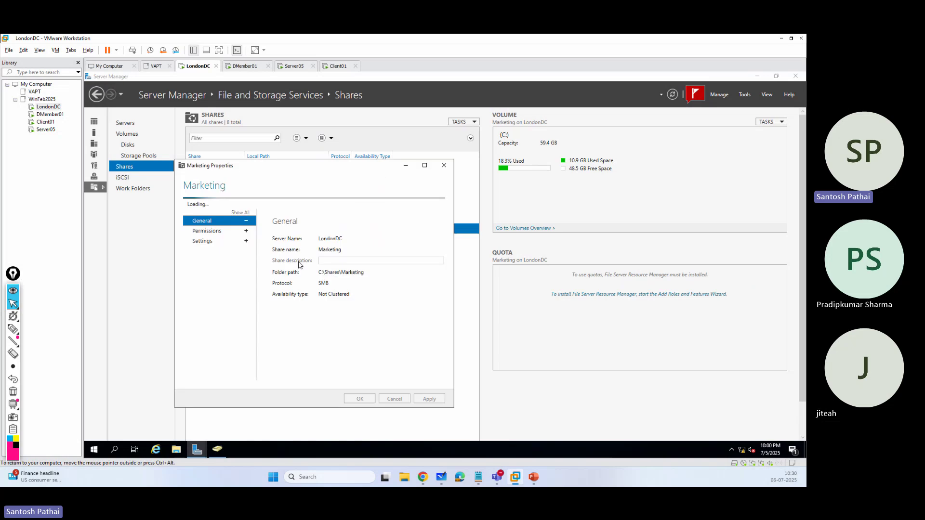
pyautogui.click(224, 220)
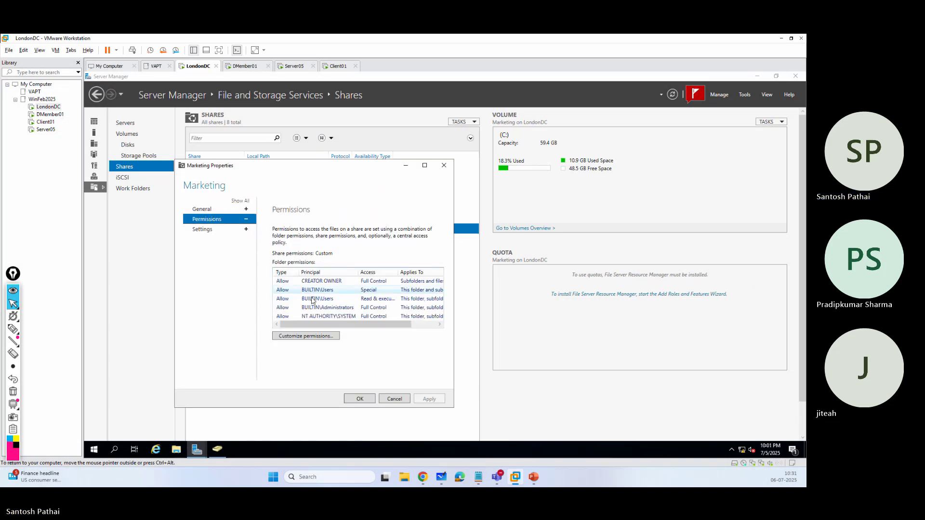
pyautogui.click(321, 337)
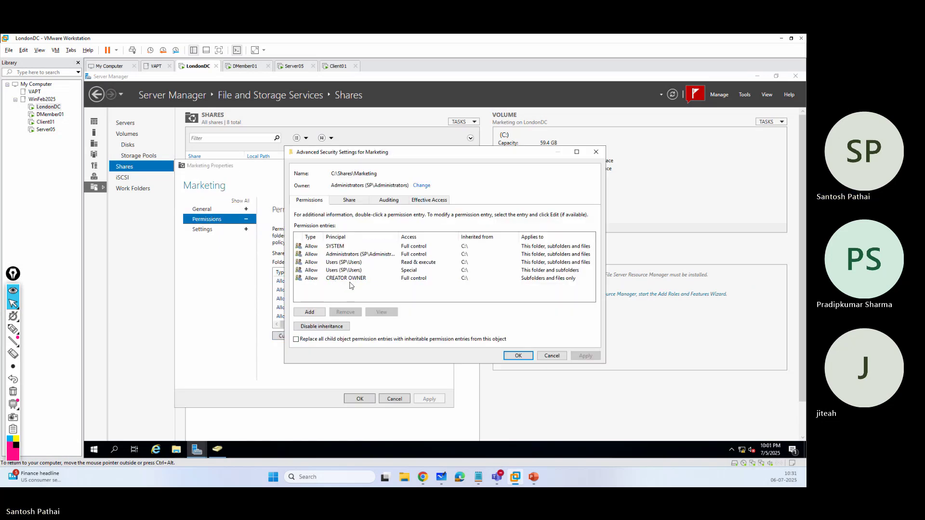
pyautogui.click(354, 270)
pyautogui.click(380, 313)
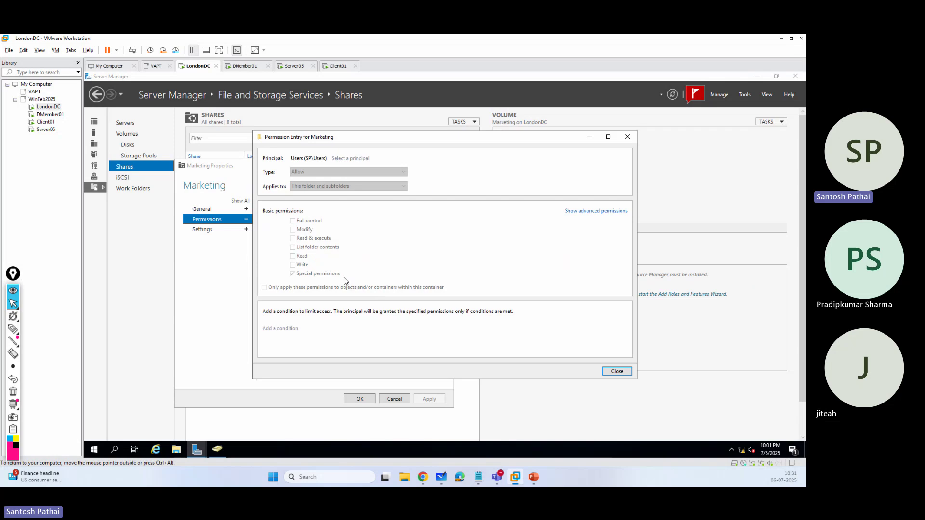
pyautogui.click(568, 212)
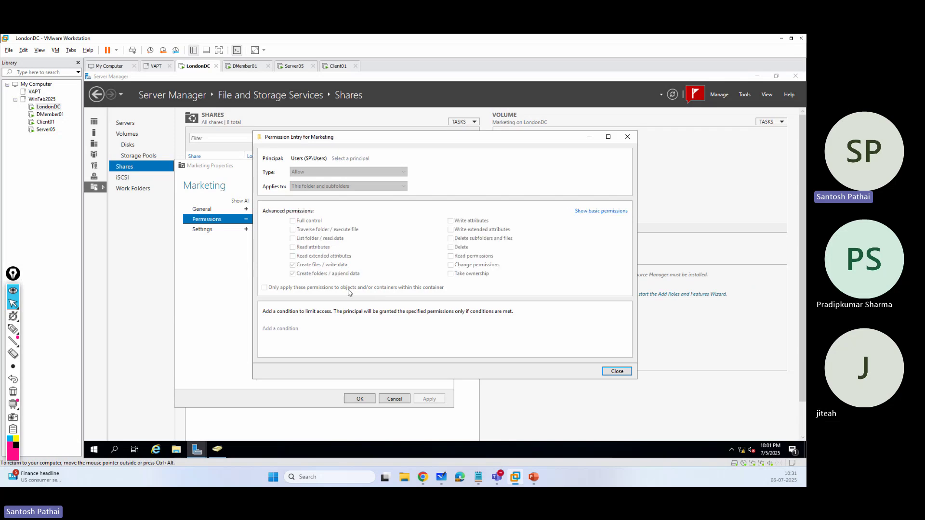
pyautogui.click(616, 370)
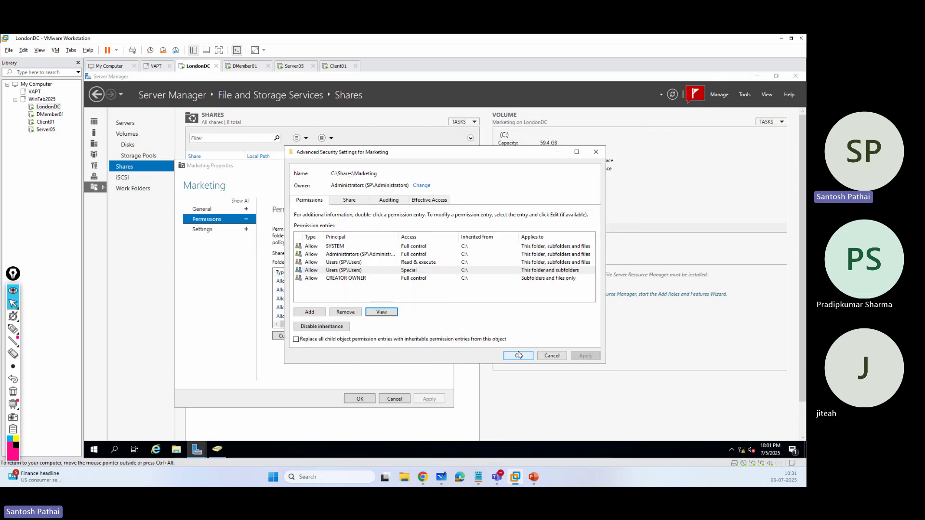
pyautogui.click(511, 356)
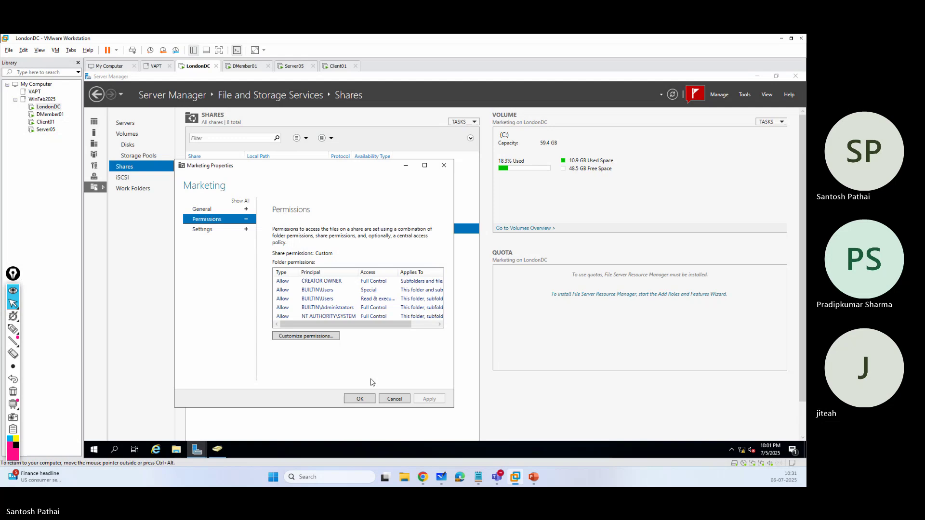
pyautogui.click(387, 399)
# Examine the advanced permissions in the Special entry for Users on the Production share, and close its properties.
pyautogui.rightClick(205, 241)
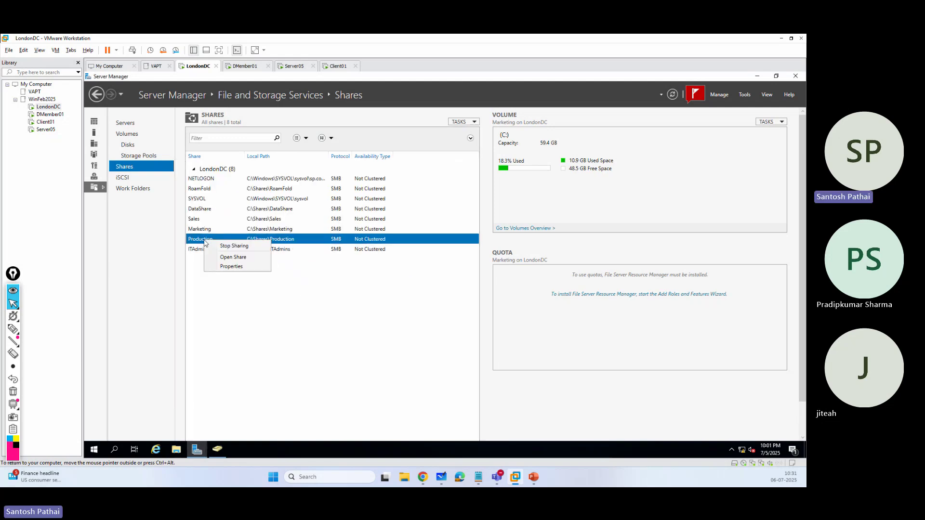
pyautogui.click(220, 266)
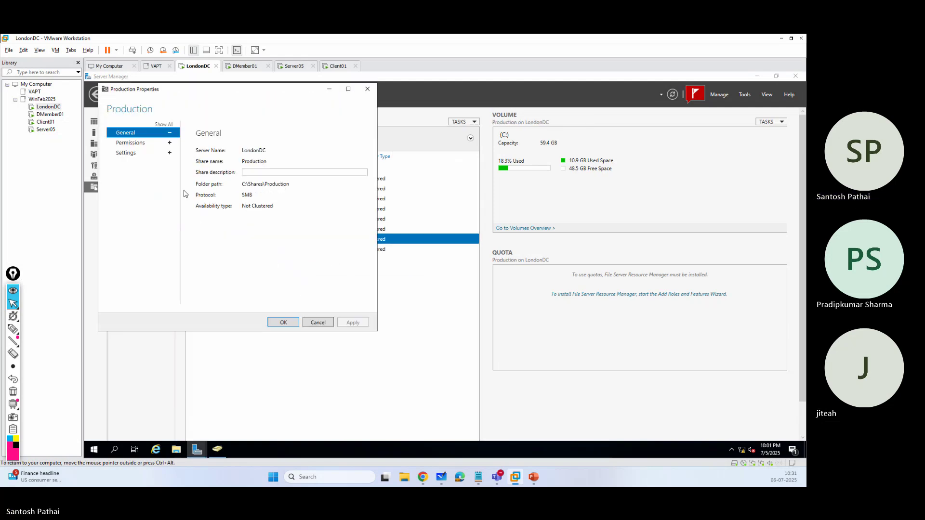
pyautogui.click(147, 144)
pyautogui.click(258, 261)
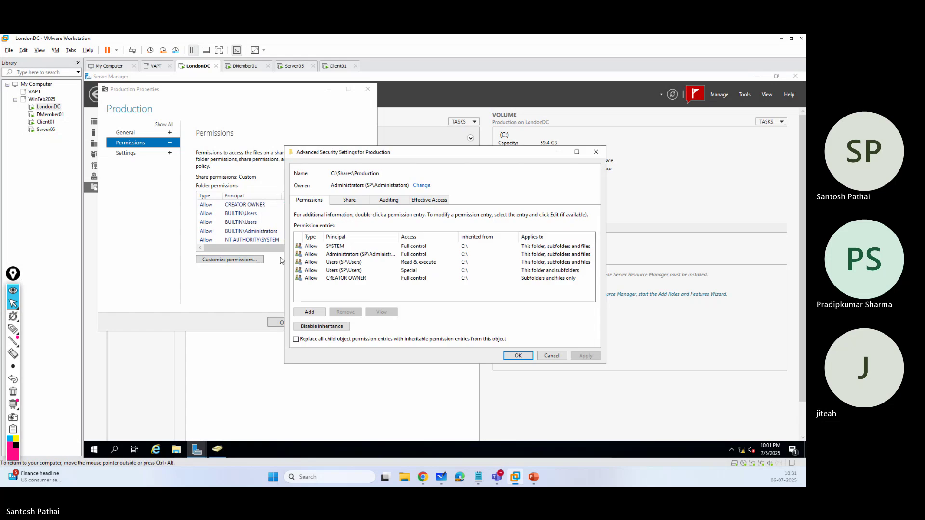
pyautogui.click(359, 270)
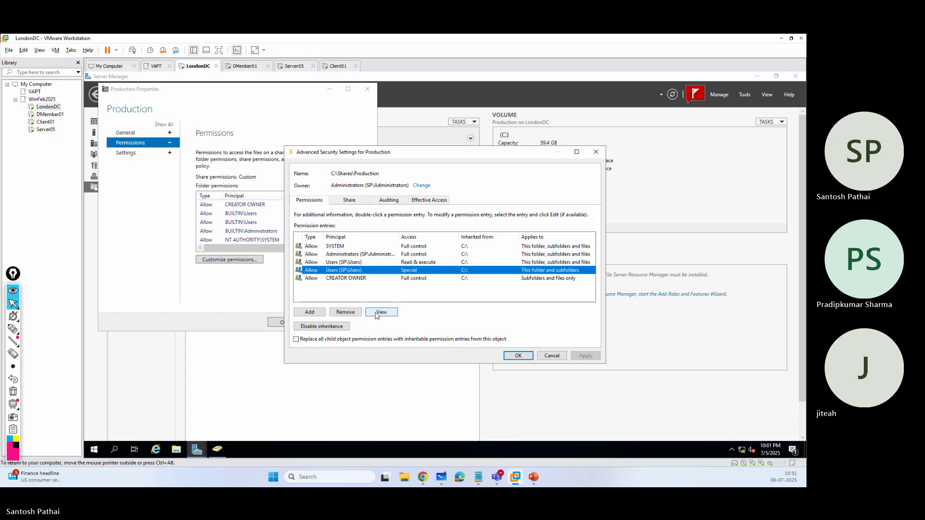
pyautogui.click(379, 312)
pyautogui.click(593, 215)
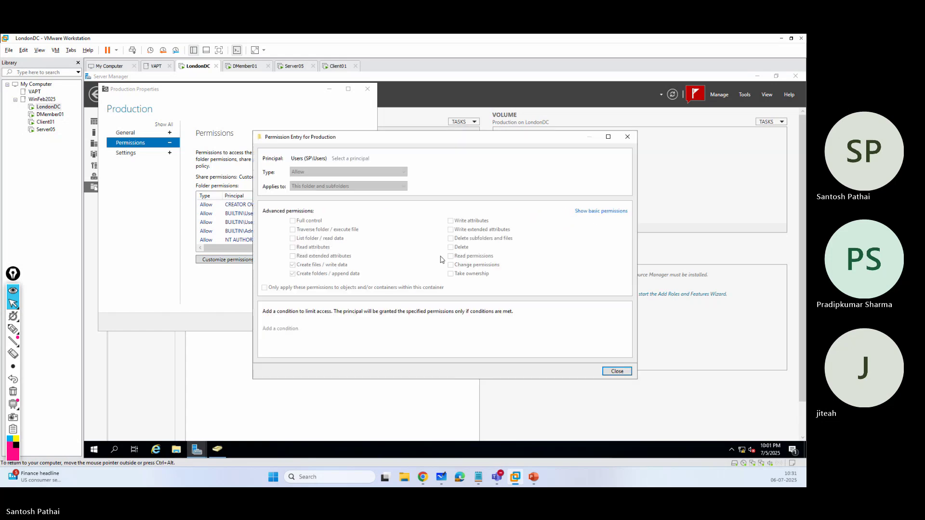
pyautogui.click(617, 371)
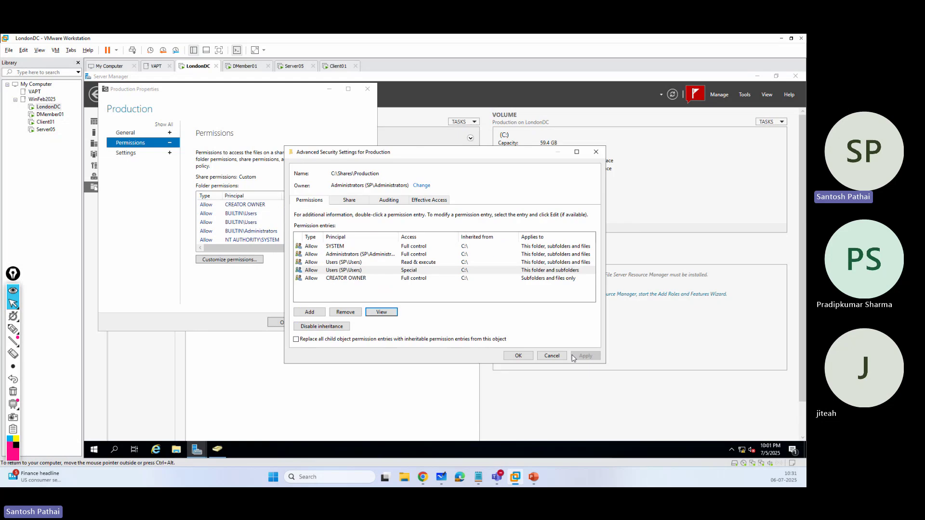
pyautogui.click(552, 358)
pyautogui.click(318, 322)
# Examine the advanced permissions in the Special entry for Users on the ITAdmins share, and close its properties.
pyautogui.rightClick(221, 249)
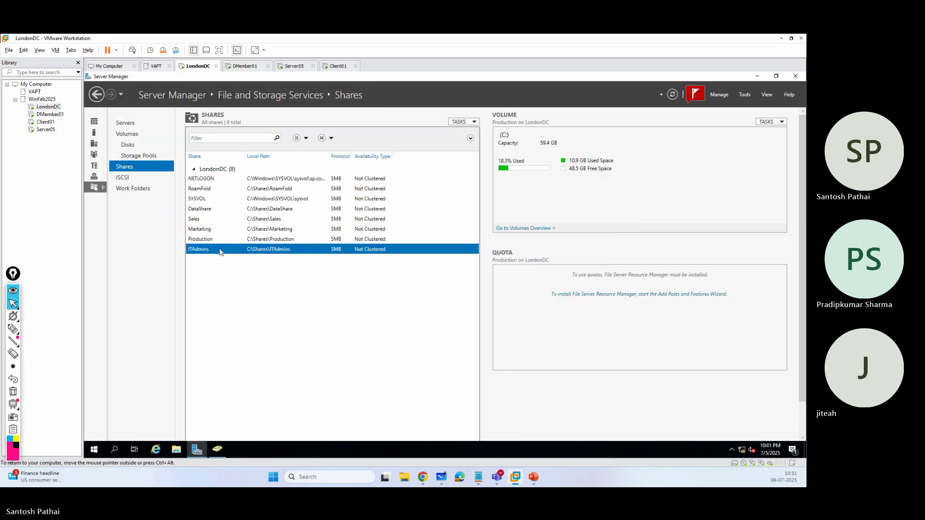
pyautogui.click(243, 275)
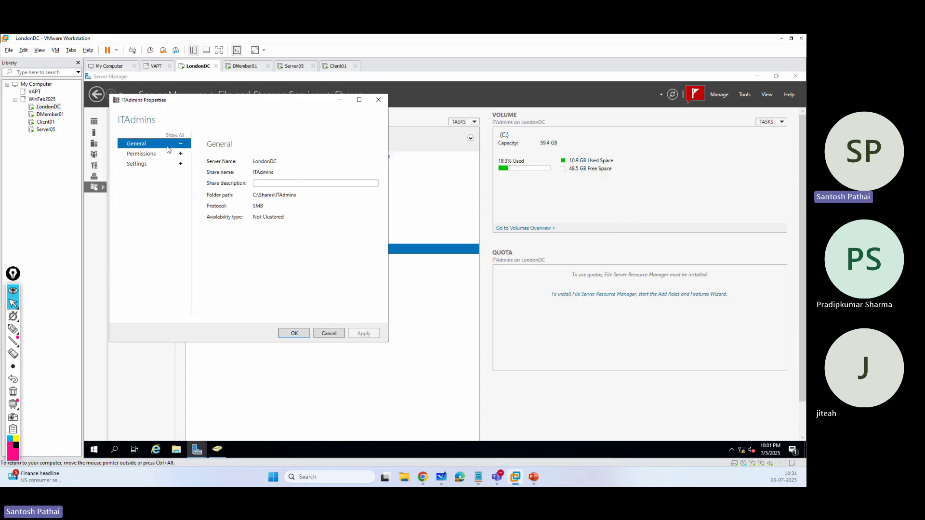
pyautogui.click(156, 154)
pyautogui.click(253, 271)
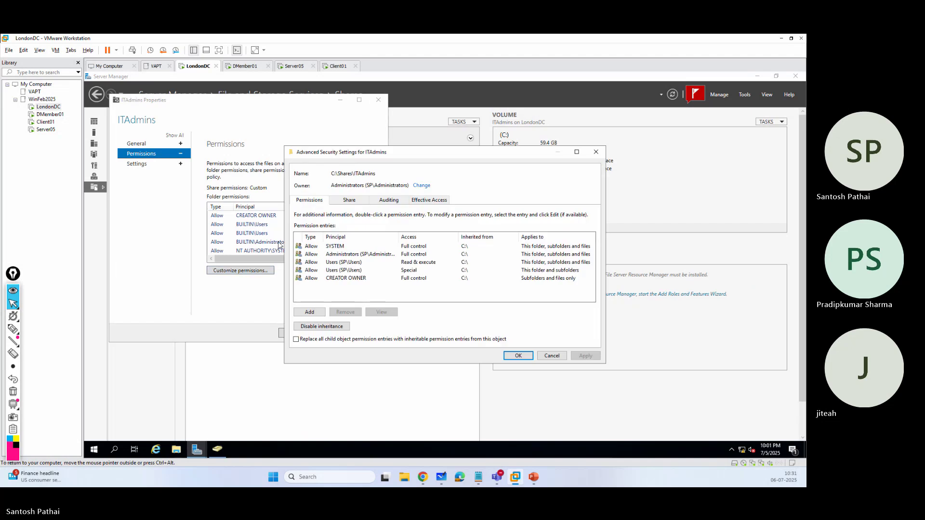
pyautogui.click(361, 271)
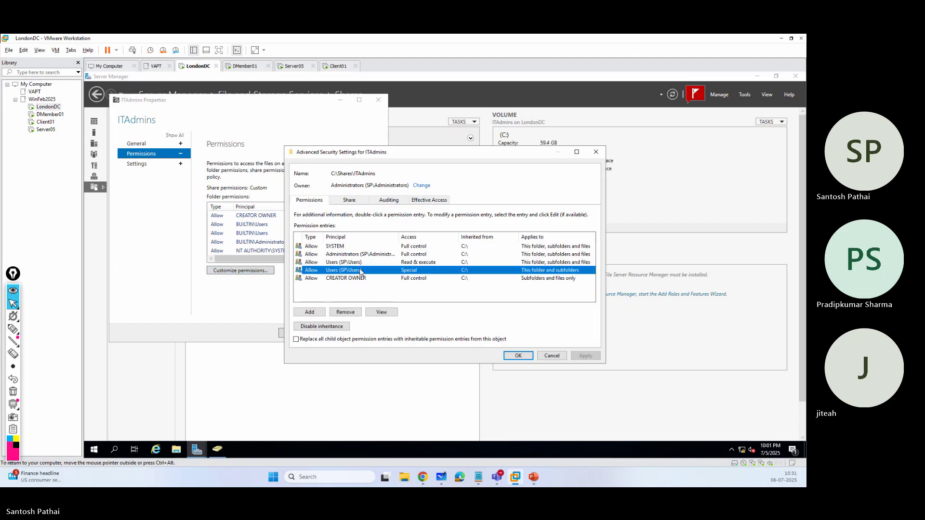
pyautogui.click(381, 312)
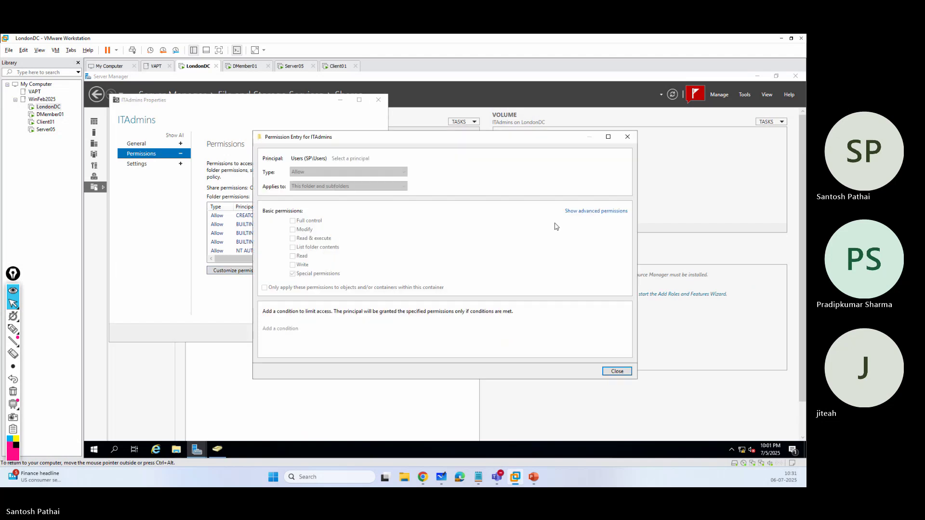
pyautogui.click(581, 213)
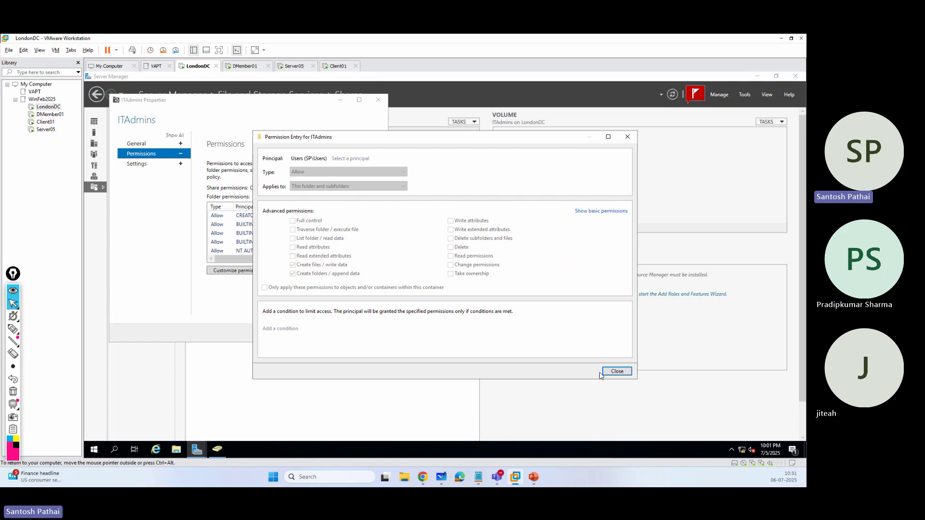
pyautogui.click(617, 371)
pyautogui.click(552, 358)
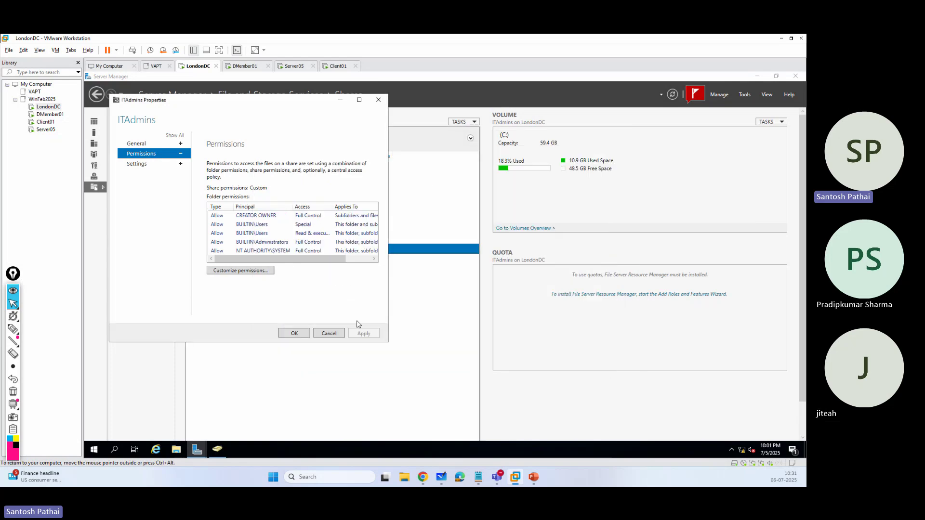
pyautogui.click(329, 333)
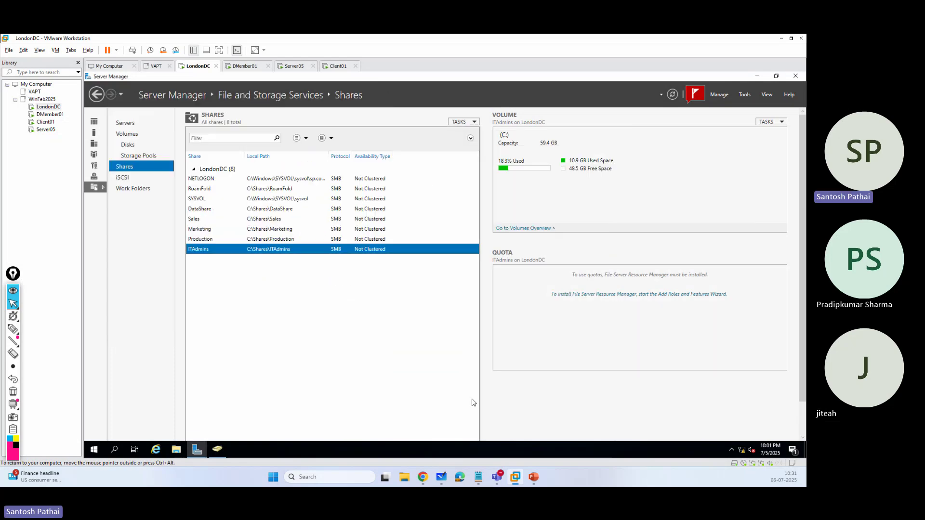
# Switch to Microsoft Whiteboard and review the folders' Security Level entries in the effective permissions table.
pyautogui.click(442, 477)
pyautogui.click(173, 240)
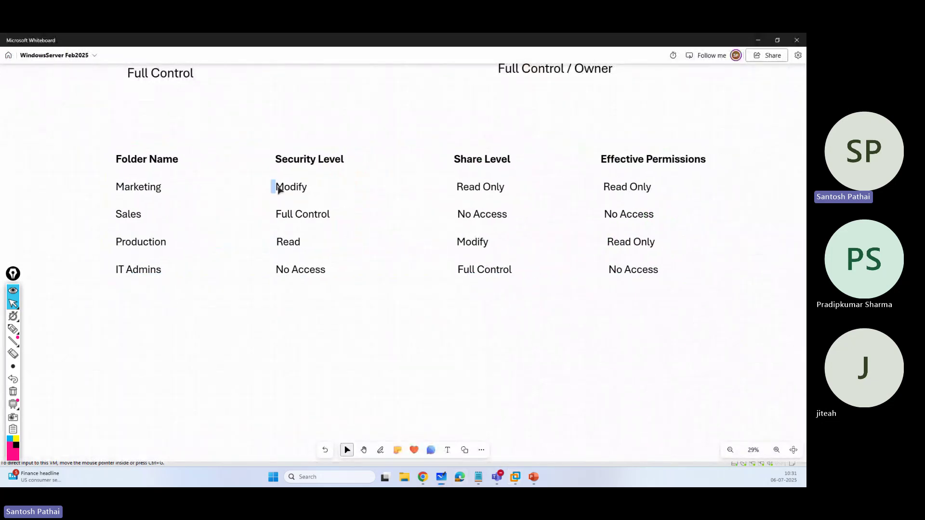
pyautogui.click(191, 206)
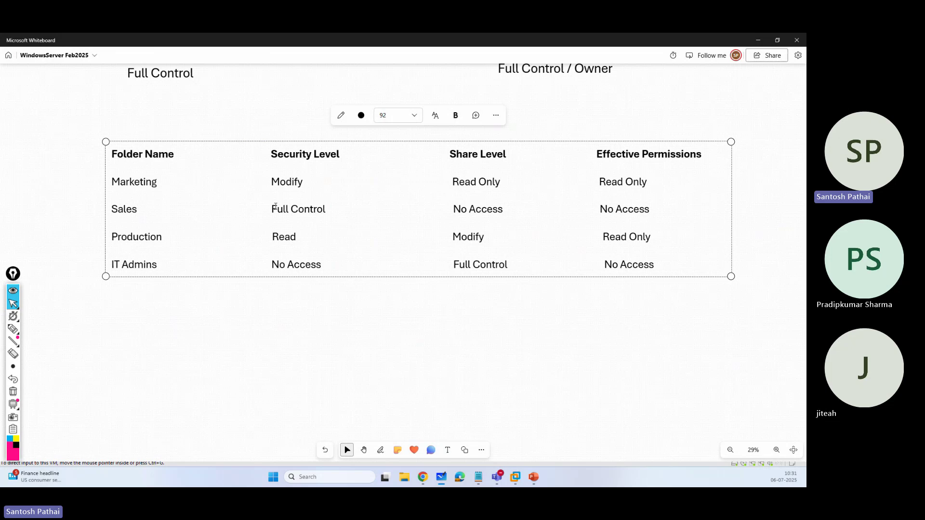
pyautogui.moveTo(275, 207)
pyautogui.mouseDown()
pyautogui.moveTo(294, 207)
pyautogui.moveTo(278, 202)
pyautogui.mouseUp()
pyautogui.click(520, 107)
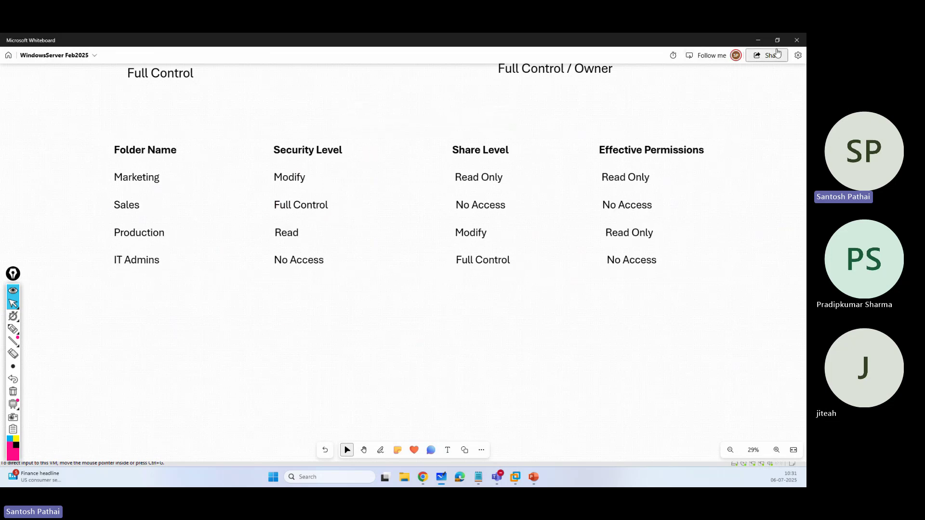
# Switch back to VMware Workstation, open the Marketing share's advanced security settings and review the permission entries.
pyautogui.hotkey('alt', 'Tab')
pyautogui.click(207, 230)
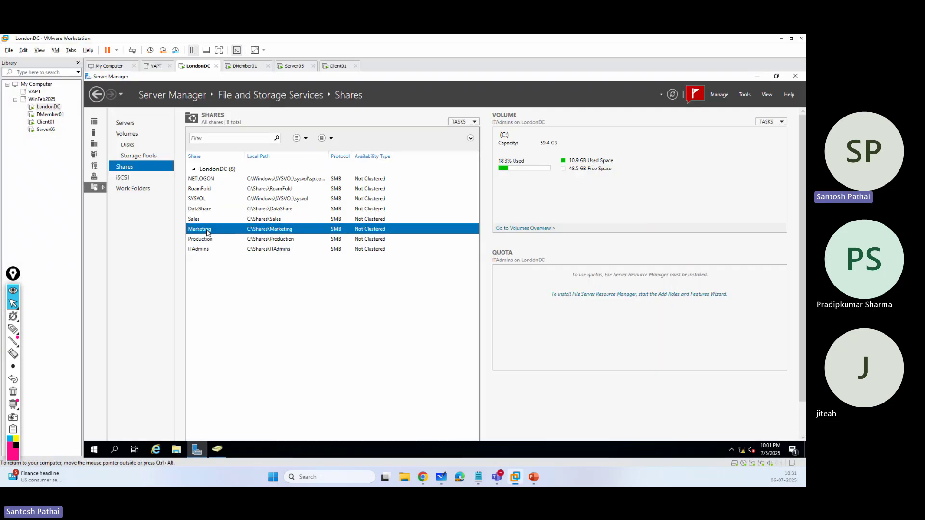
pyautogui.rightClick(208, 231)
pyautogui.click(235, 258)
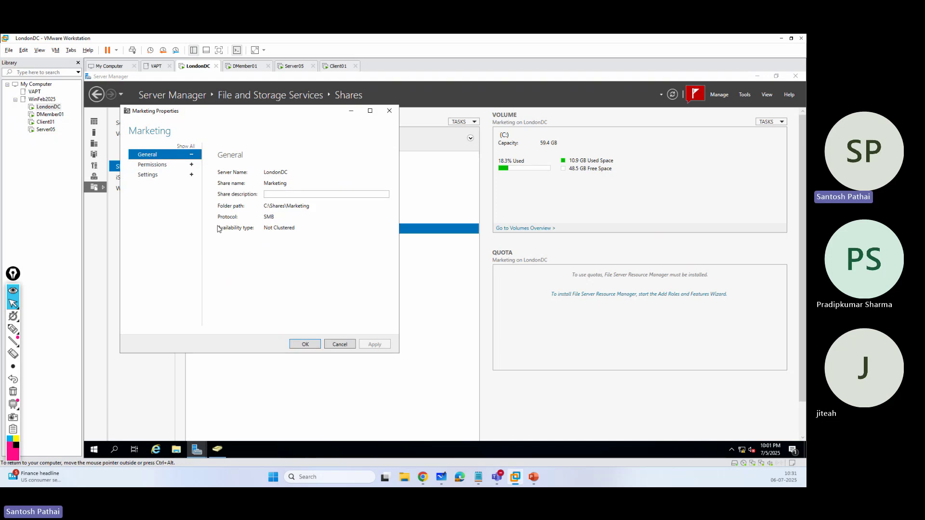
pyautogui.click(163, 166)
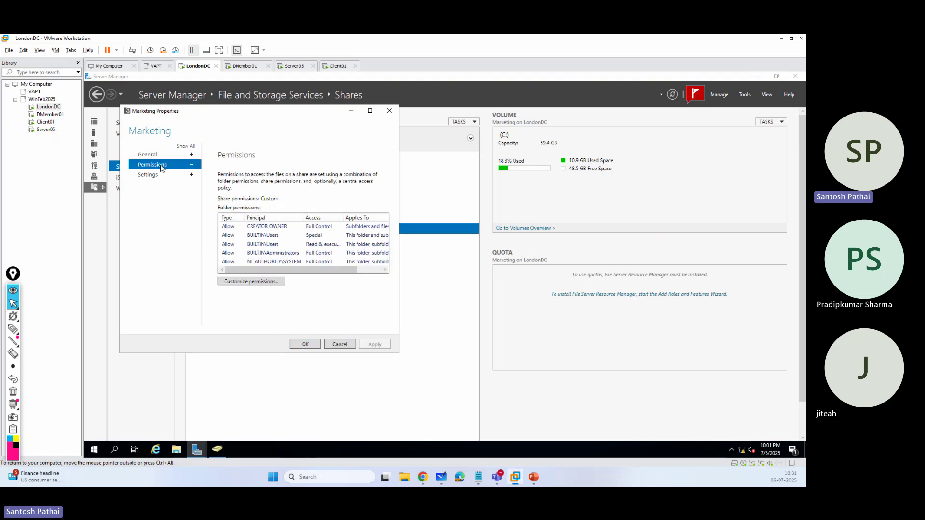
pyautogui.click(246, 282)
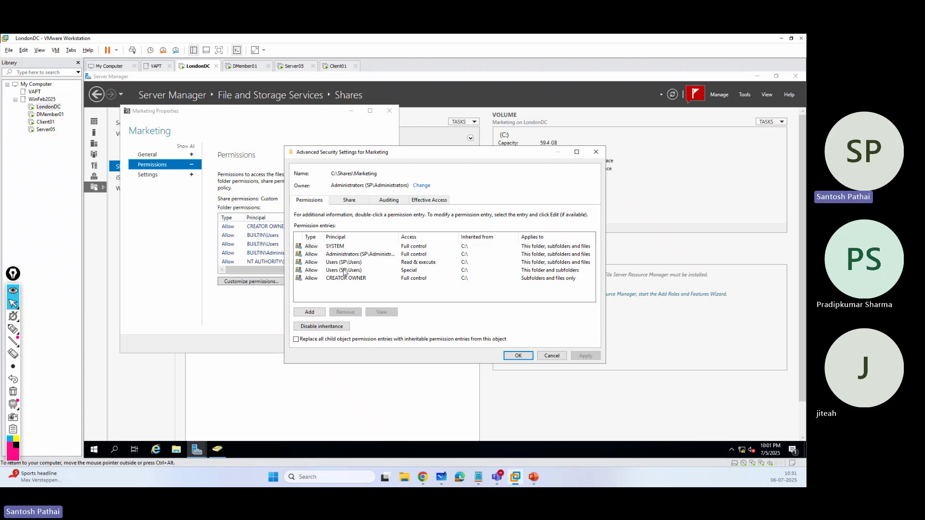
pyautogui.click(344, 262)
pyautogui.click(350, 279)
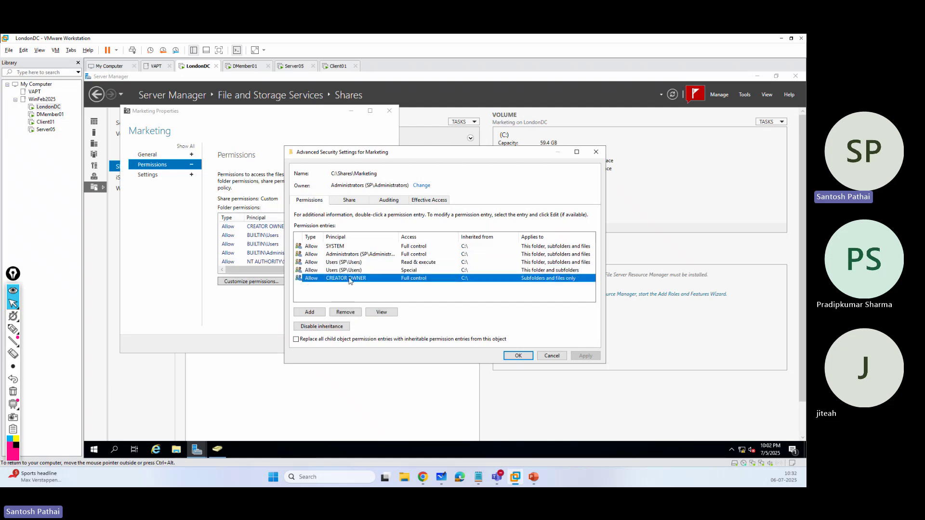
pyautogui.click(347, 255)
pyautogui.click(359, 246)
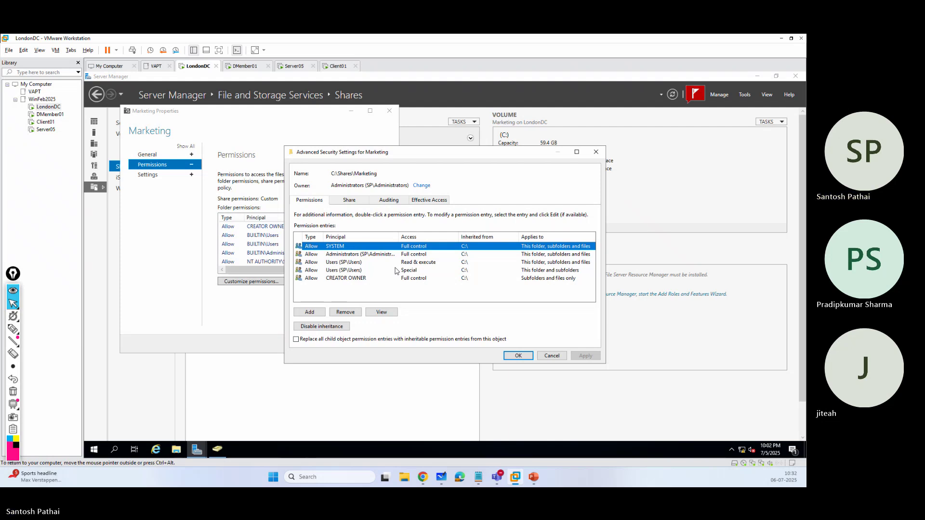
# Try disabling inheritance on the Marketing folder by removing all inherited permissions, and discard the change.
pyautogui.click(324, 328)
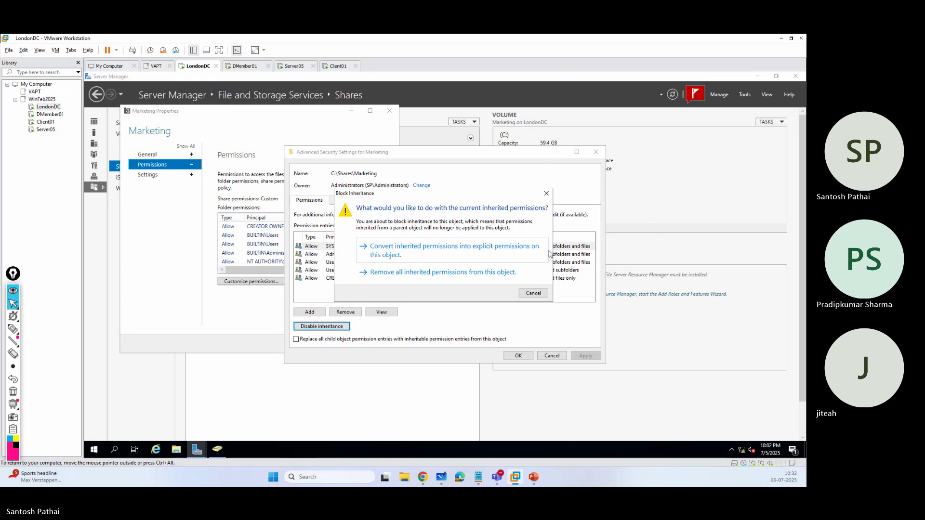
pyautogui.click(394, 272)
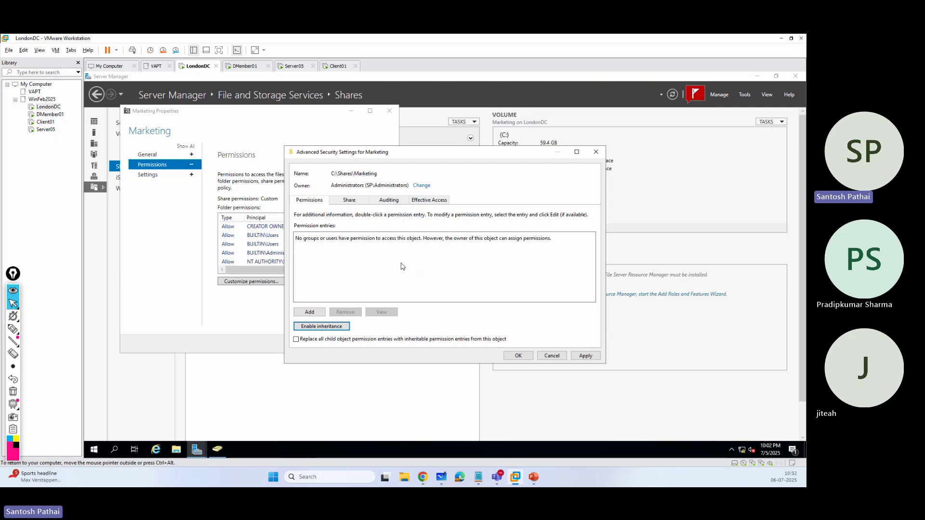
pyautogui.click(551, 355)
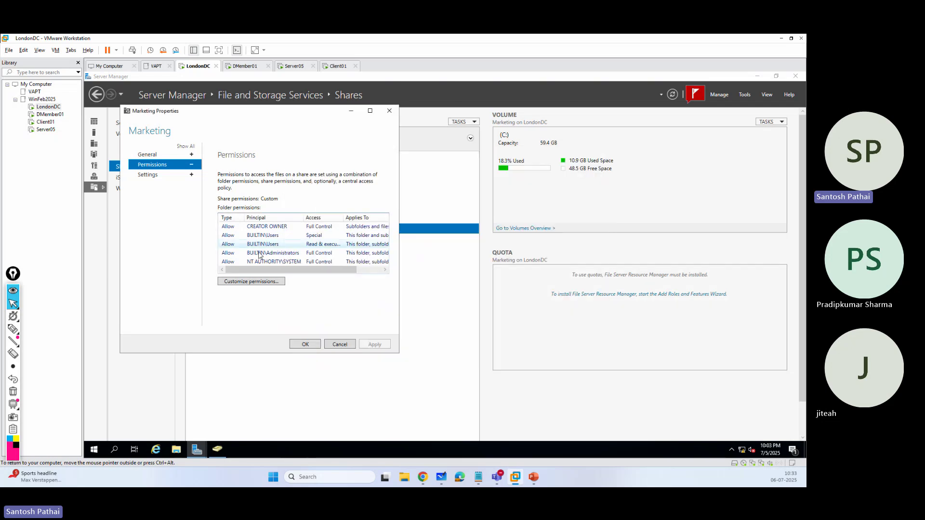
# Reopen Marketing's advanced security settings, try converting the inherited permissions into explicit ones, and discard the change.
pyautogui.click(245, 282)
pyautogui.click(321, 326)
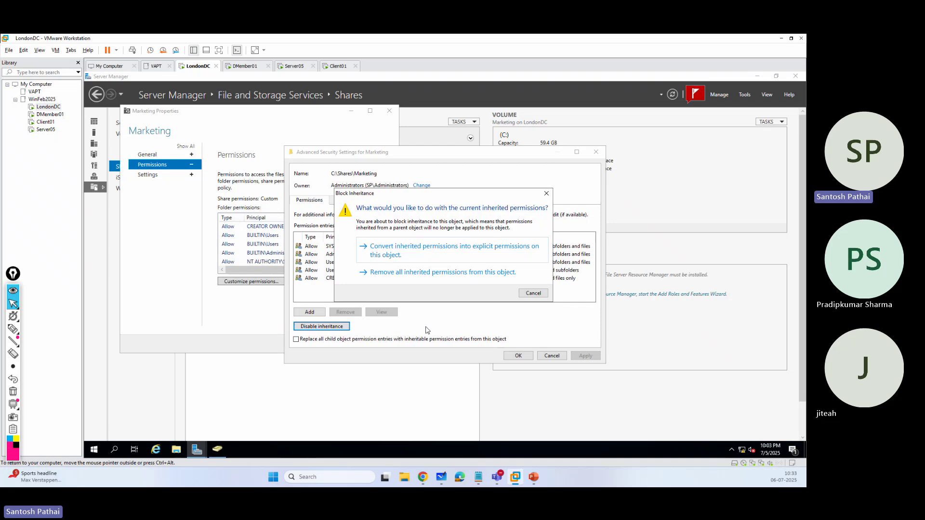
pyautogui.click(392, 248)
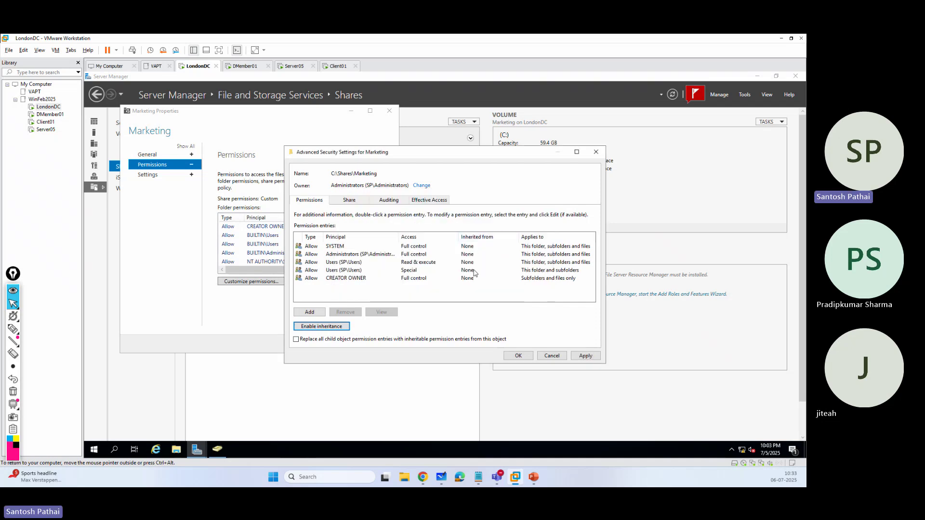
pyautogui.click(552, 356)
# Disable inheritance on the Marketing folder, converting its inherited permissions into explicit permissions.
pyautogui.click(265, 282)
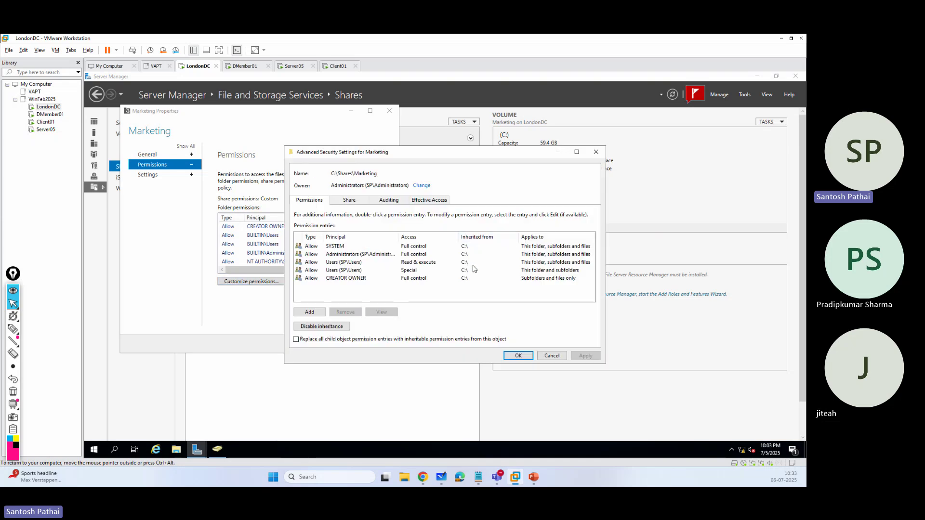
pyautogui.click(309, 327)
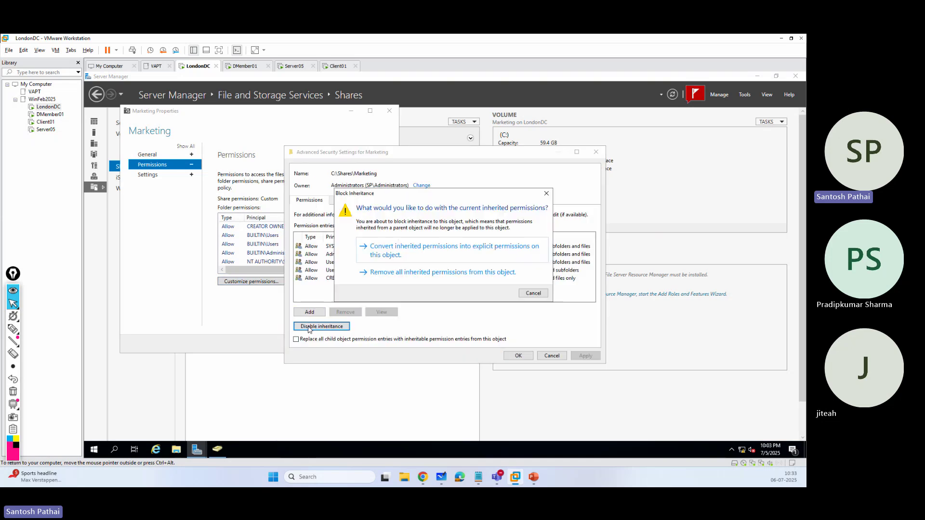
pyautogui.click(384, 254)
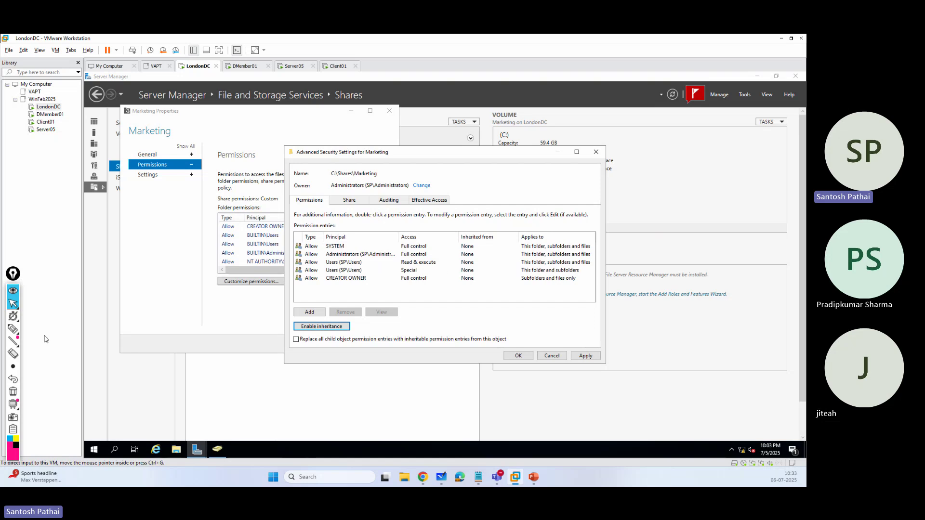
# Circle the Inherited from column and the permission entries with the annotation pen, and clear the drawings.
pyautogui.click(13, 329)
pyautogui.moveTo(475, 230)
pyautogui.mouseDown()
pyautogui.moveTo(451, 271)
pyautogui.moveTo(497, 279)
pyautogui.moveTo(496, 233)
pyautogui.moveTo(474, 228)
pyautogui.mouseUp()
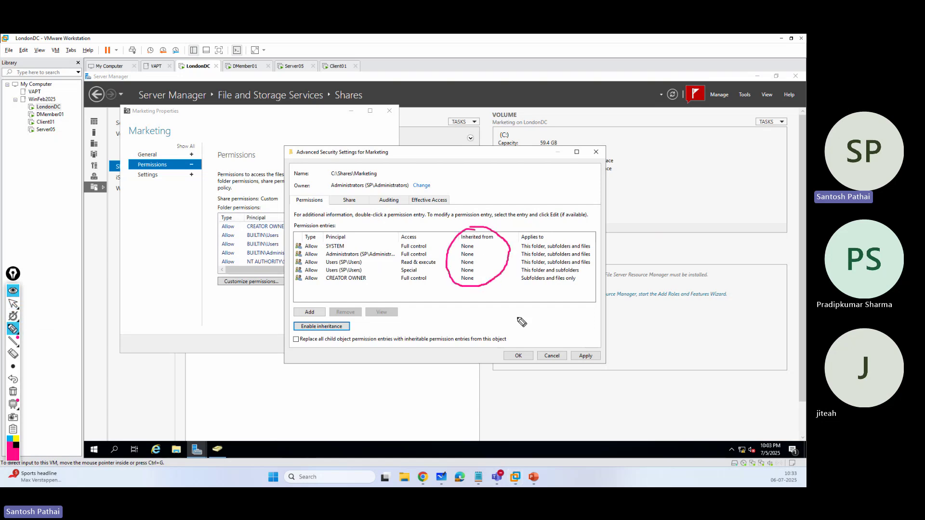
pyautogui.moveTo(354, 225)
pyautogui.mouseDown()
pyautogui.moveTo(305, 233)
pyautogui.moveTo(410, 293)
pyautogui.mouseUp()
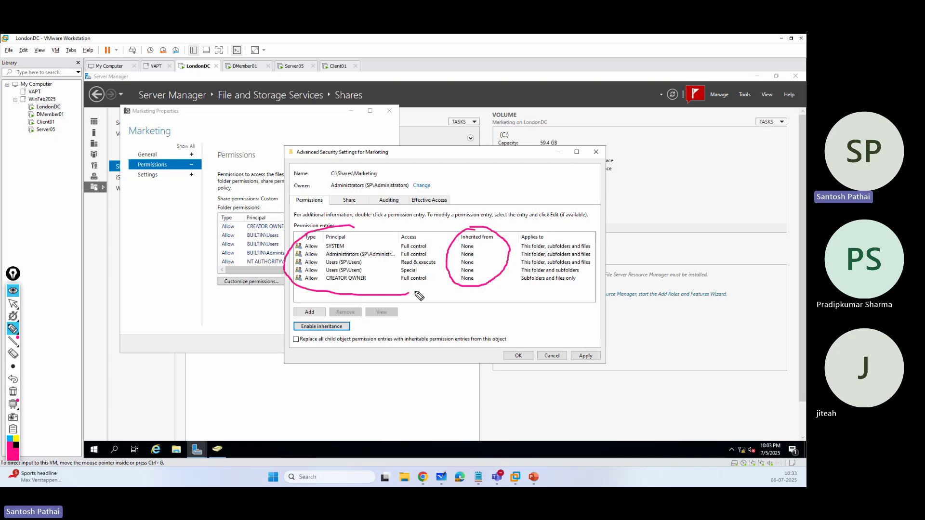
pyautogui.click(13, 391)
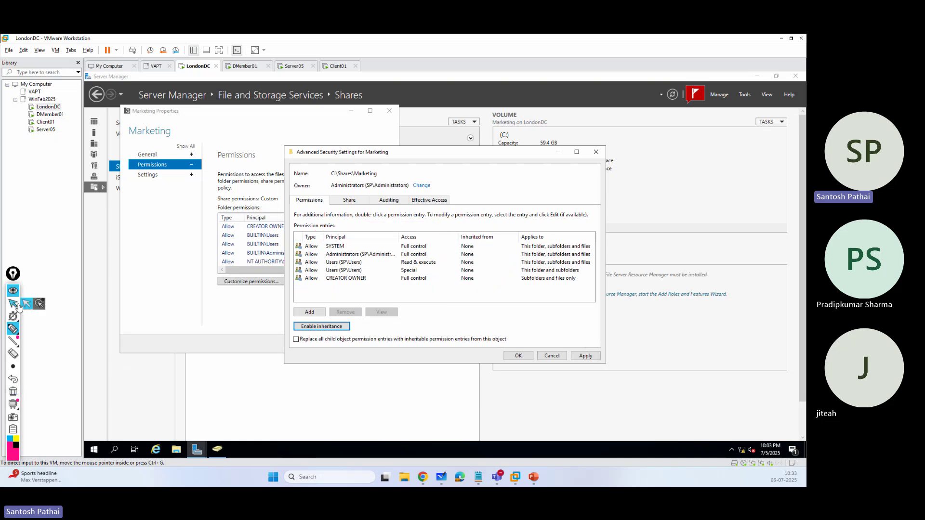
pyautogui.click(18, 308)
# Remove the CREATOR OWNER entry and both Users entries from the Marketing folder's permissions.
pyautogui.click(350, 256)
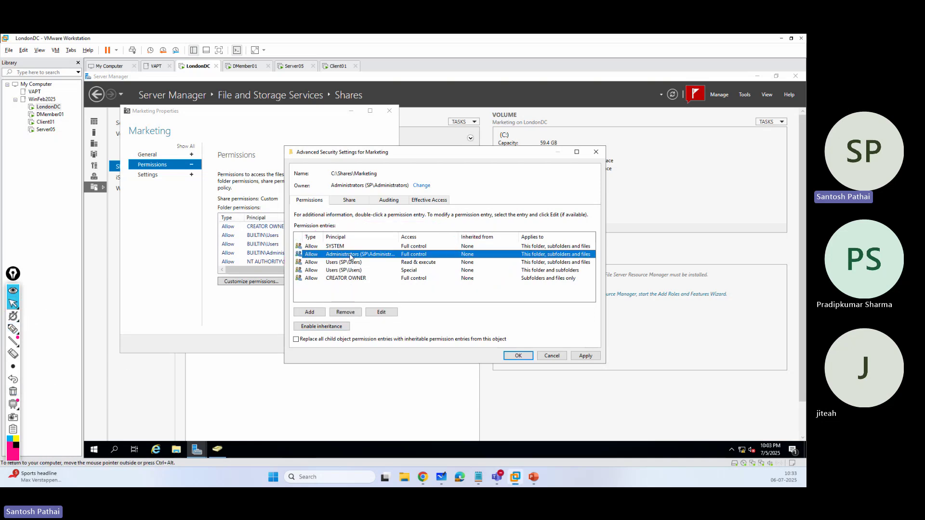
pyautogui.click(350, 278)
pyautogui.click(346, 312)
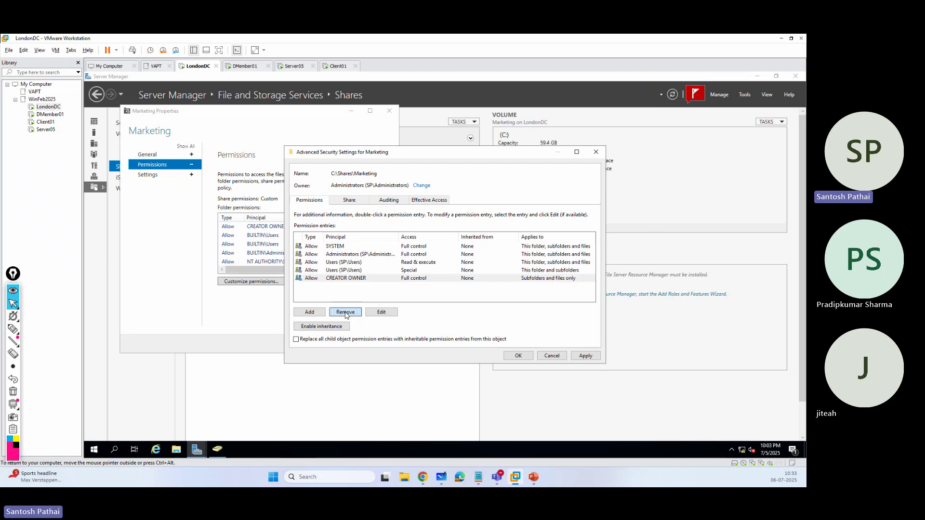
pyautogui.click(354, 270)
pyautogui.click(350, 312)
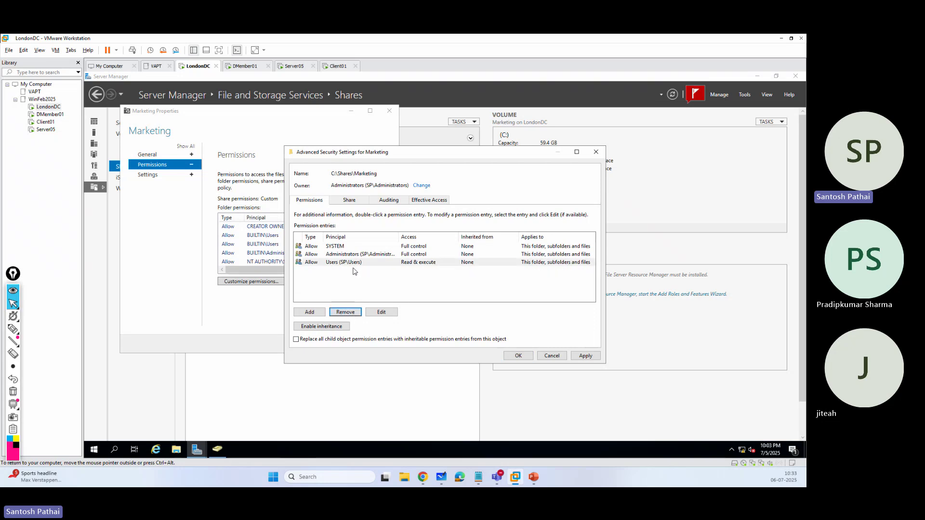
pyautogui.click(349, 263)
pyautogui.click(345, 313)
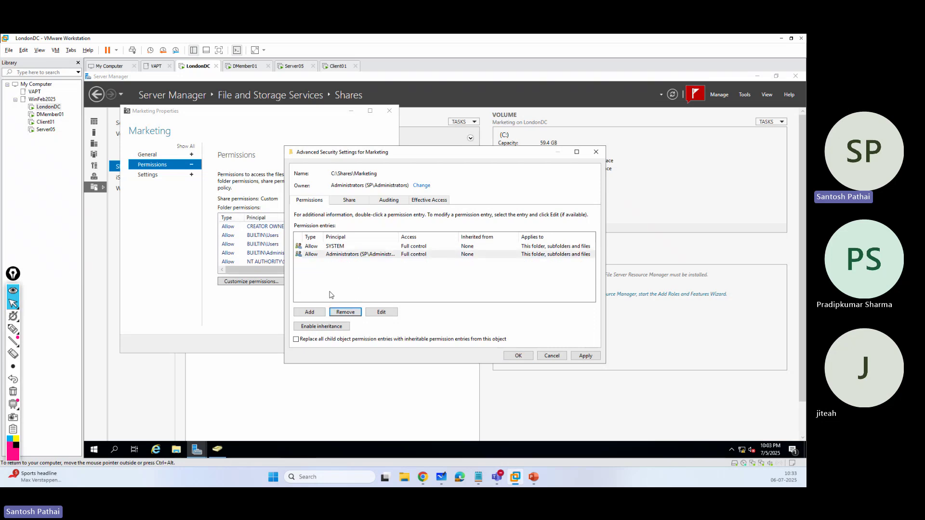
# Add an Allow entry granting the domain test user Modify on the Marketing folder, and save the share's properties.
pyautogui.click(310, 312)
pyautogui.click(308, 159)
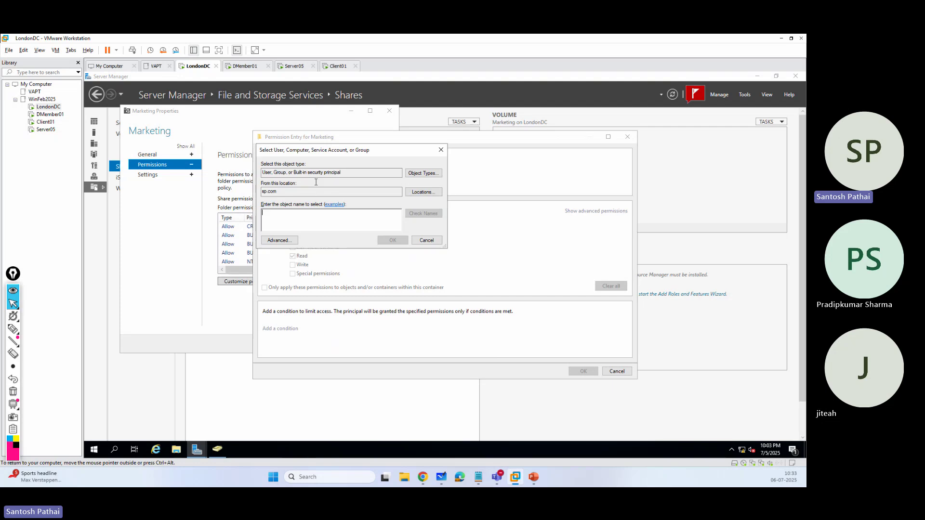
pyautogui.write('tanya')
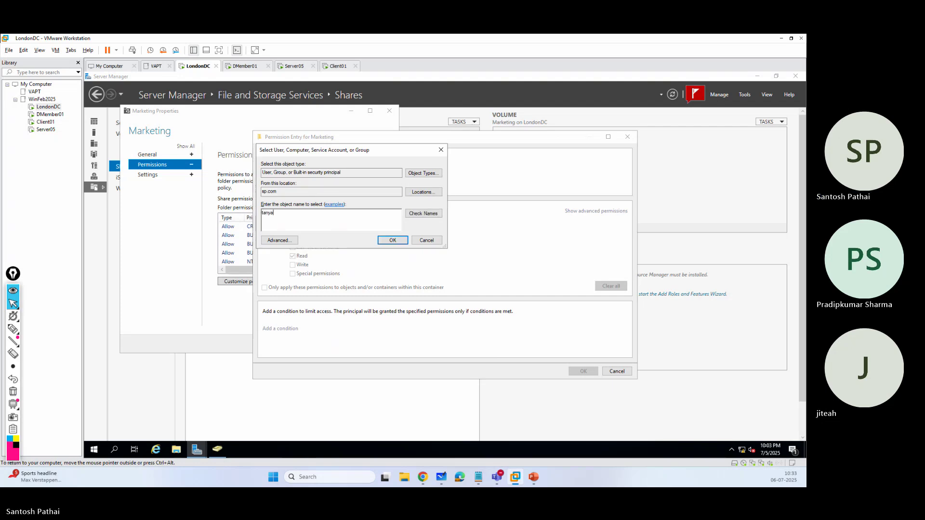
pyautogui.click(422, 213)
pyautogui.click(392, 241)
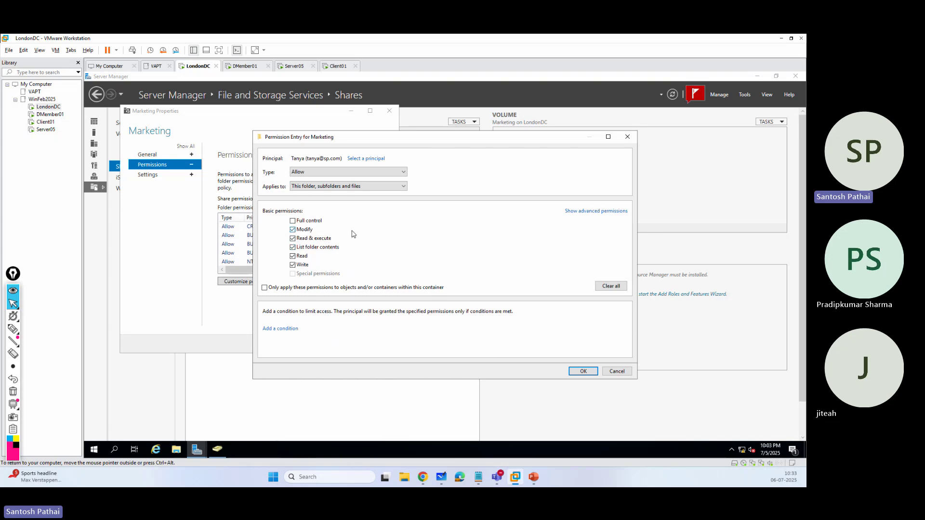
pyautogui.click(582, 371)
pyautogui.click(518, 355)
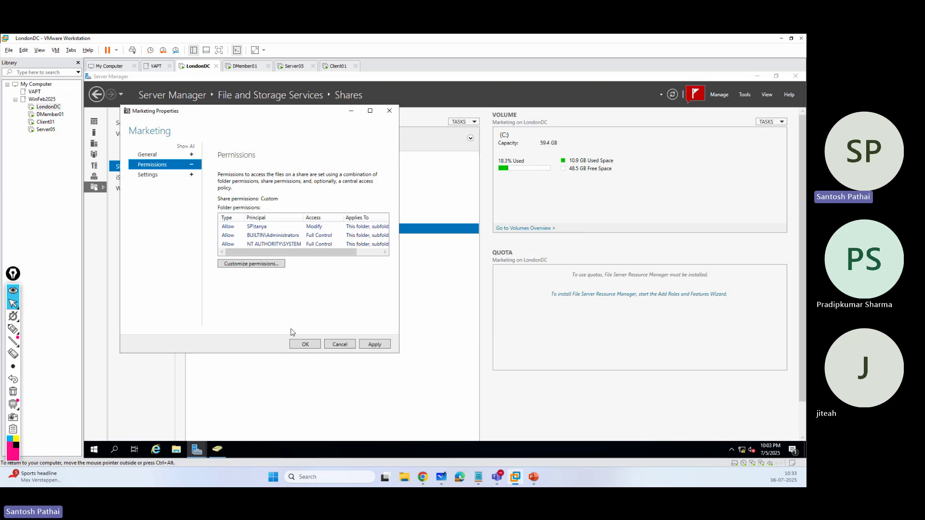
pyautogui.click(312, 346)
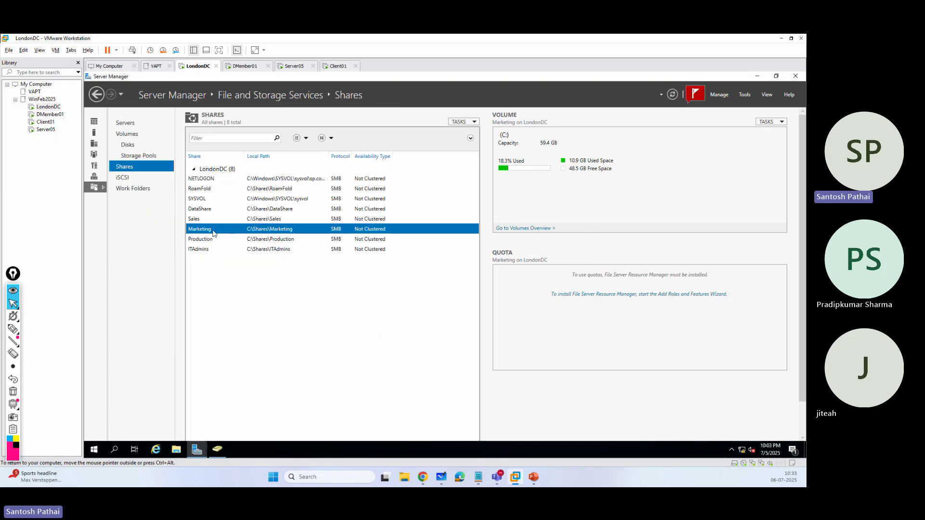
# Open the Sales share's advanced security settings and disable inheritance, converting inherited permissions into explicit permissions.
pyautogui.rightClick(198, 221)
pyautogui.click(214, 245)
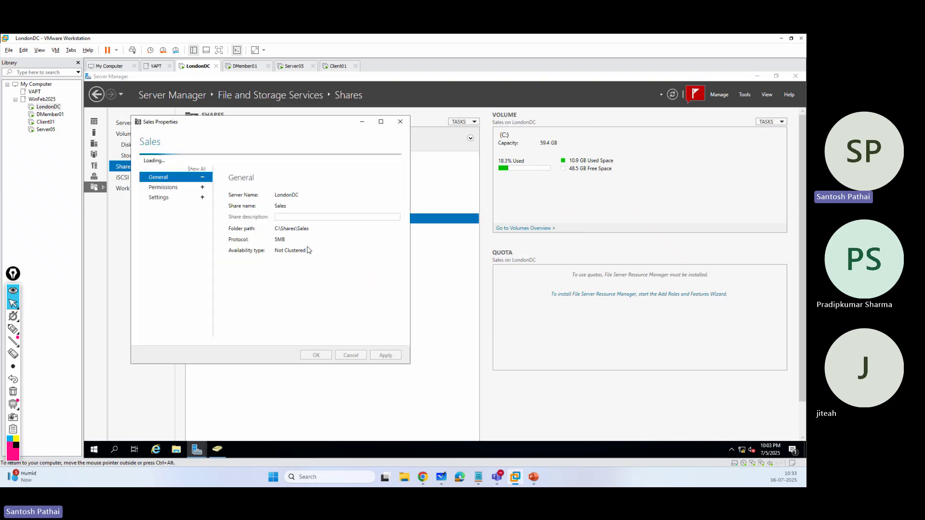
pyautogui.click(163, 175)
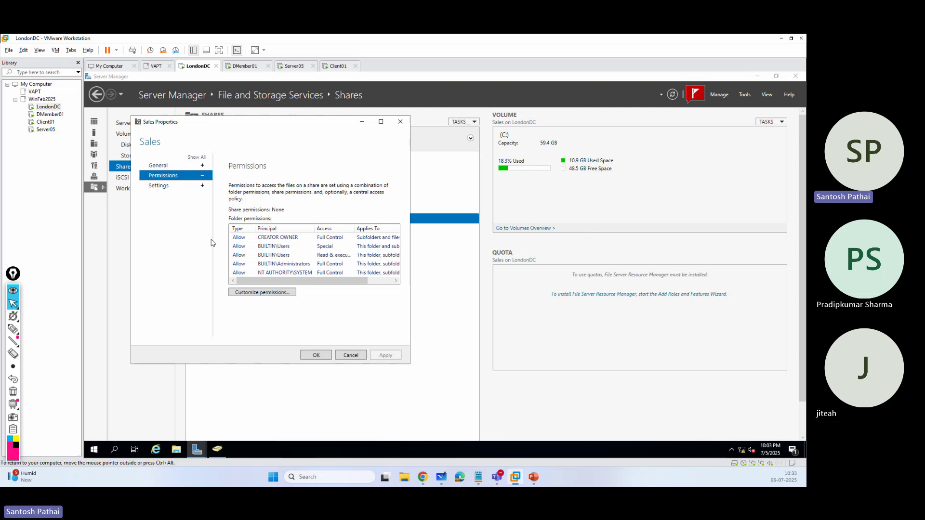
pyautogui.click(266, 292)
pyautogui.click(322, 326)
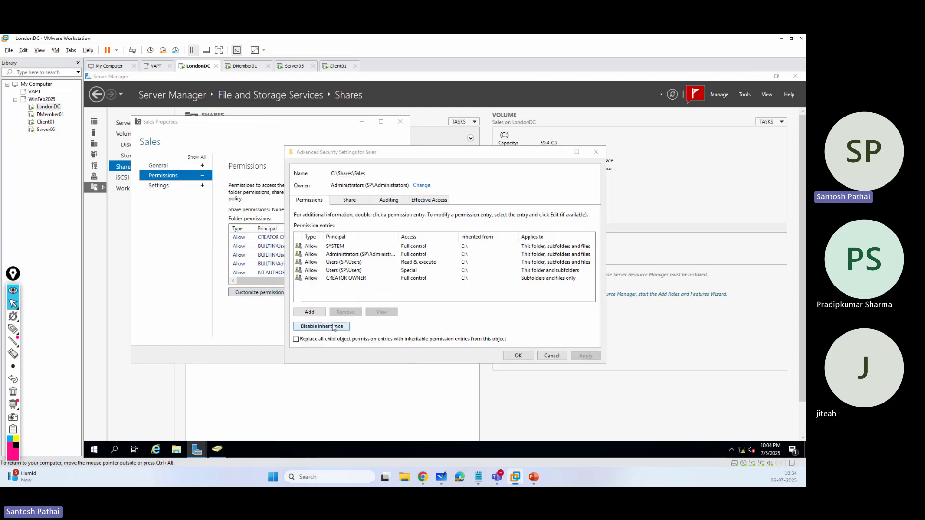
pyautogui.click(396, 251)
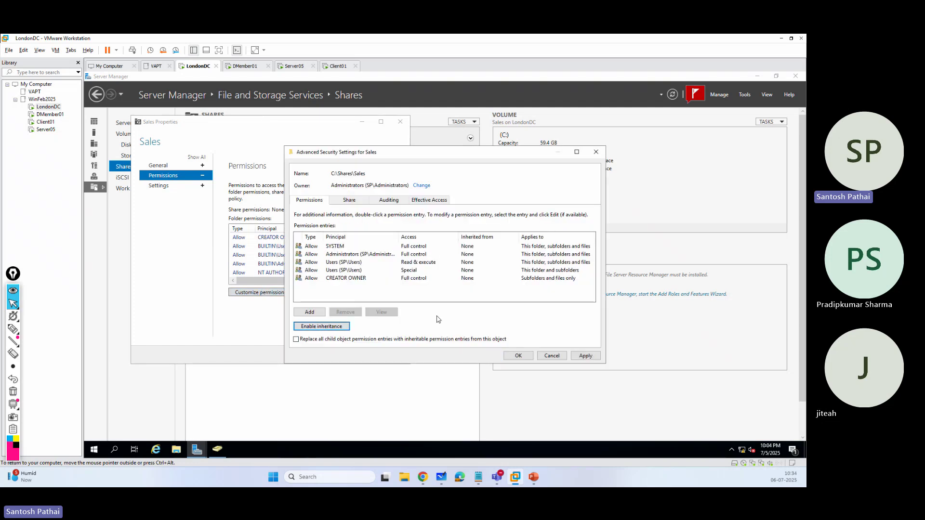
# Remove the CREATOR OWNER entry and both Users entries from the Sales folder's permissions.
pyautogui.click(379, 279)
pyautogui.click(354, 311)
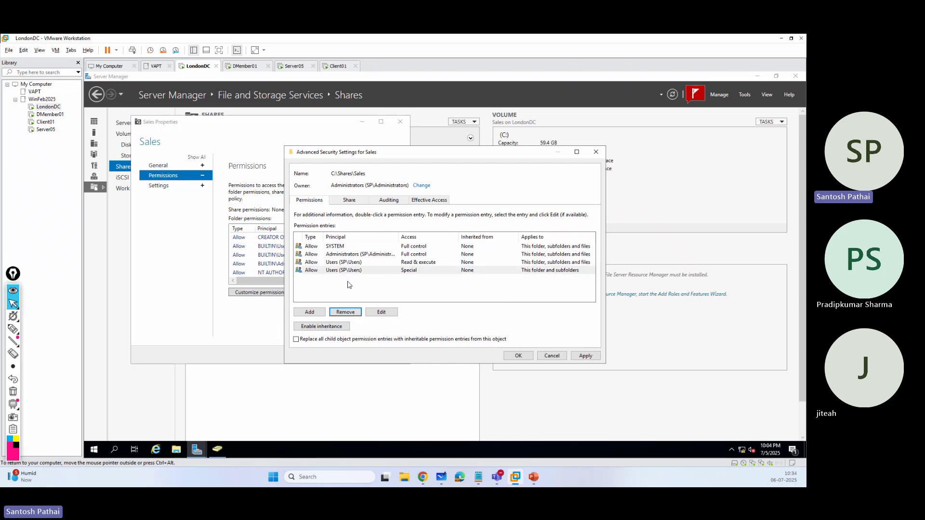
pyautogui.click(354, 312)
pyautogui.click(353, 262)
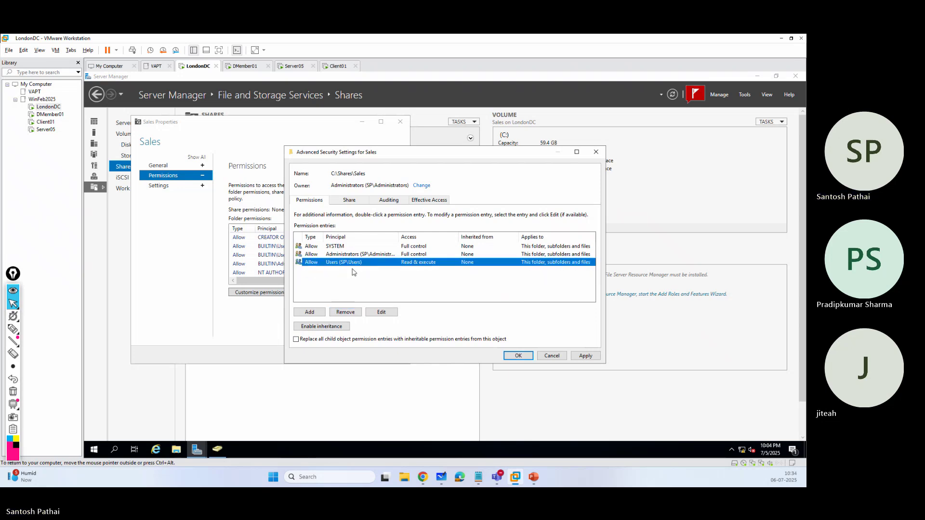
pyautogui.click(353, 312)
# Add an Allow entry granting the domain test user Full control on the Sales folder, and save the share's properties.
pyautogui.click(309, 312)
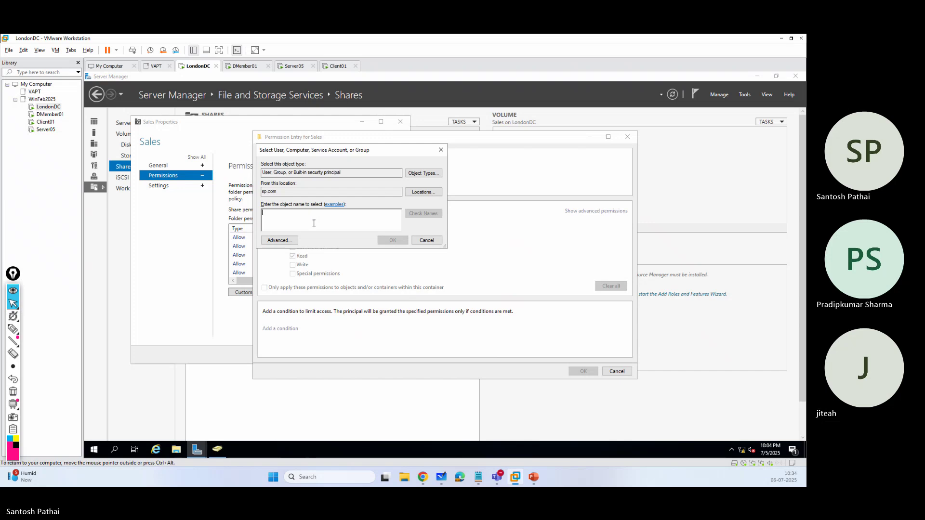
pyautogui.write('tan')
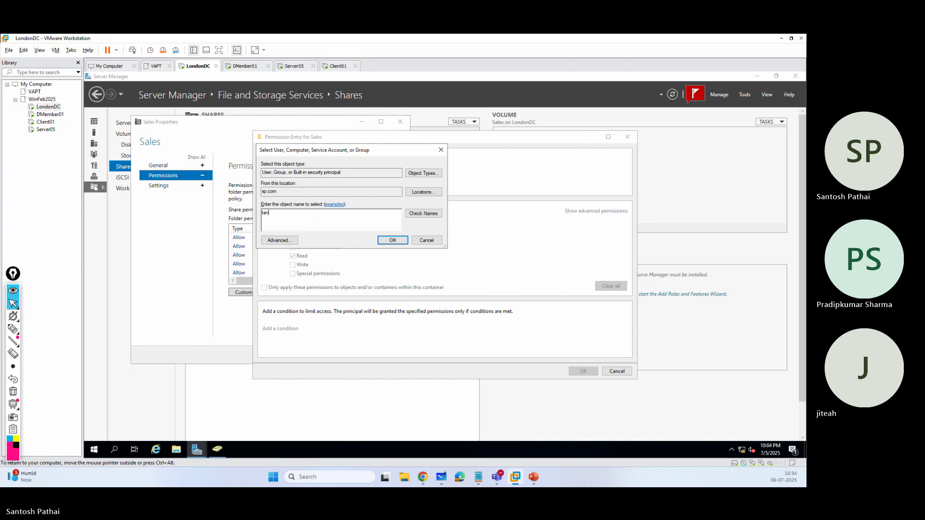
pyautogui.write('ya')
pyautogui.click(423, 213)
pyautogui.click(392, 240)
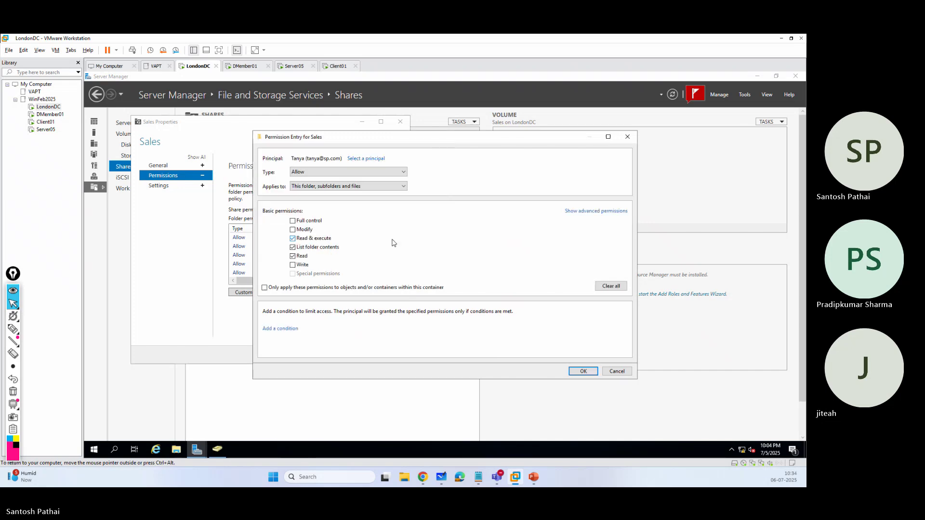
pyautogui.click(293, 221)
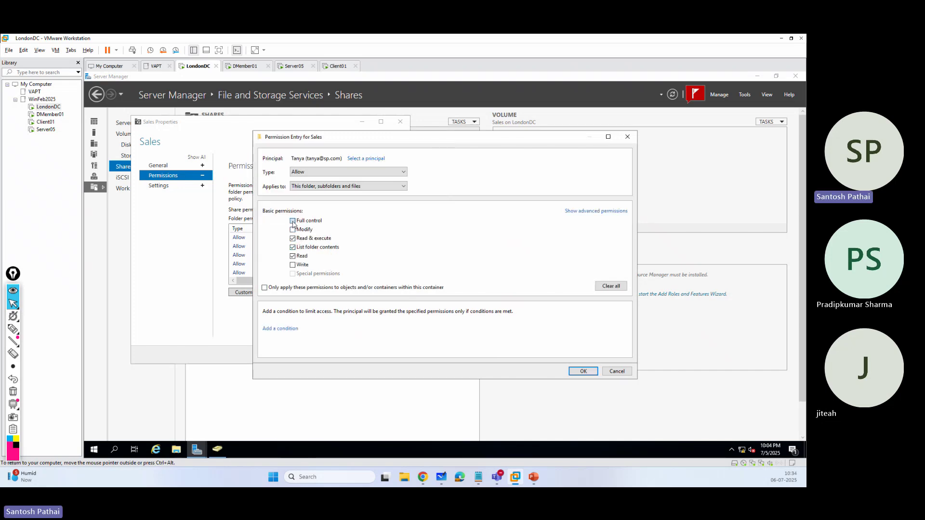
pyautogui.click(584, 371)
pyautogui.click(525, 357)
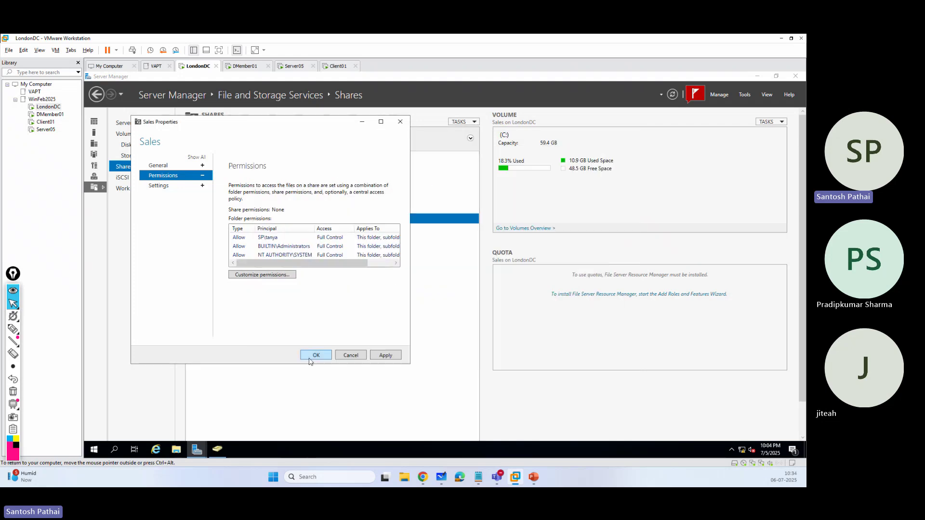
pyautogui.click(316, 356)
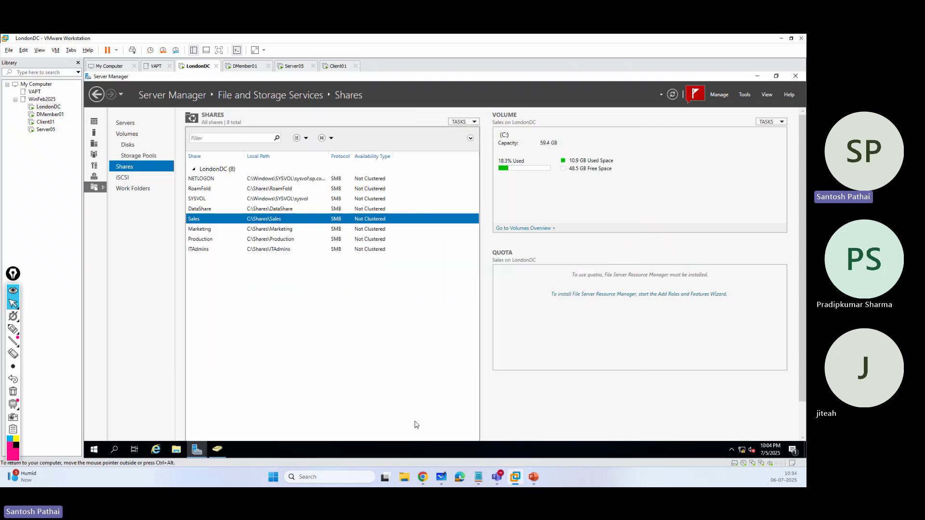
# Check the whiteboard permissions table, and disable inheritance on the Production share's folder, converting inherited permissions into explicit permissions.
pyautogui.click(441, 477)
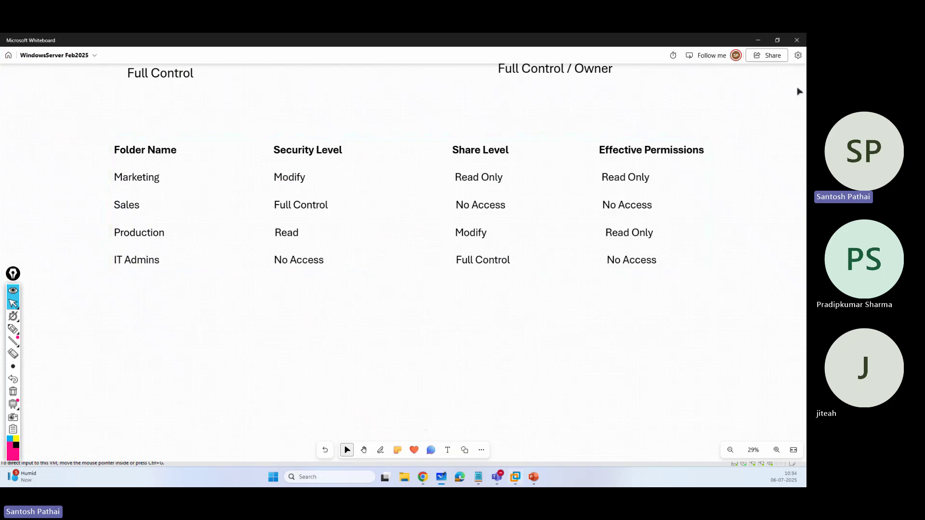
pyautogui.click(758, 40)
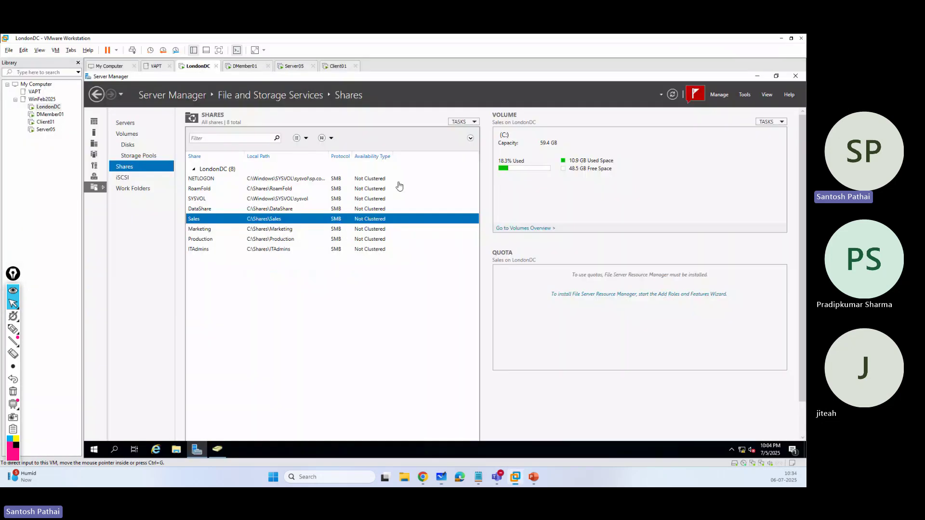
pyautogui.click(202, 239)
pyautogui.rightClick(201, 239)
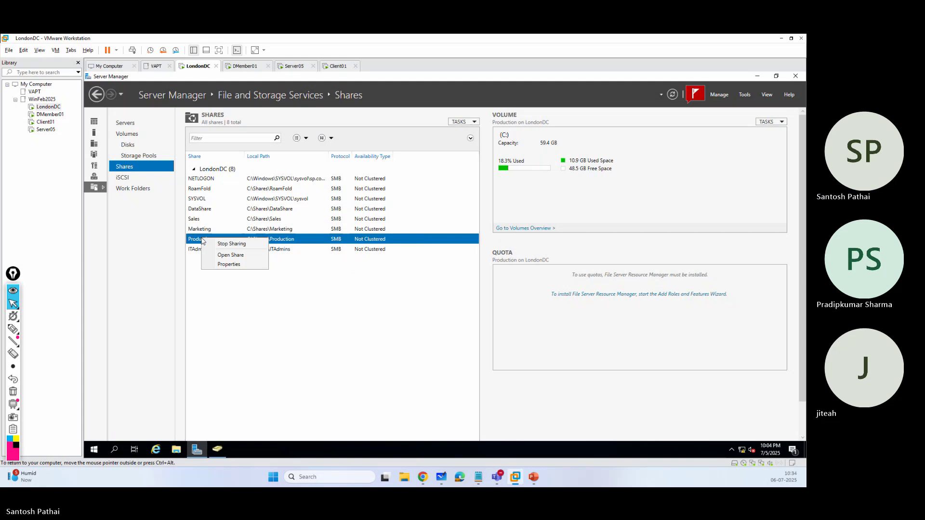
pyautogui.click(217, 264)
pyautogui.click(176, 187)
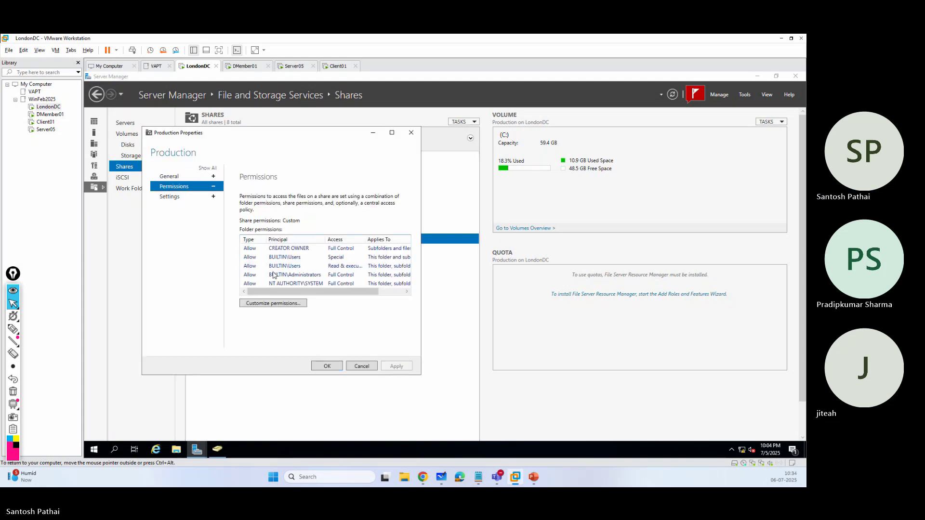
pyautogui.click(292, 303)
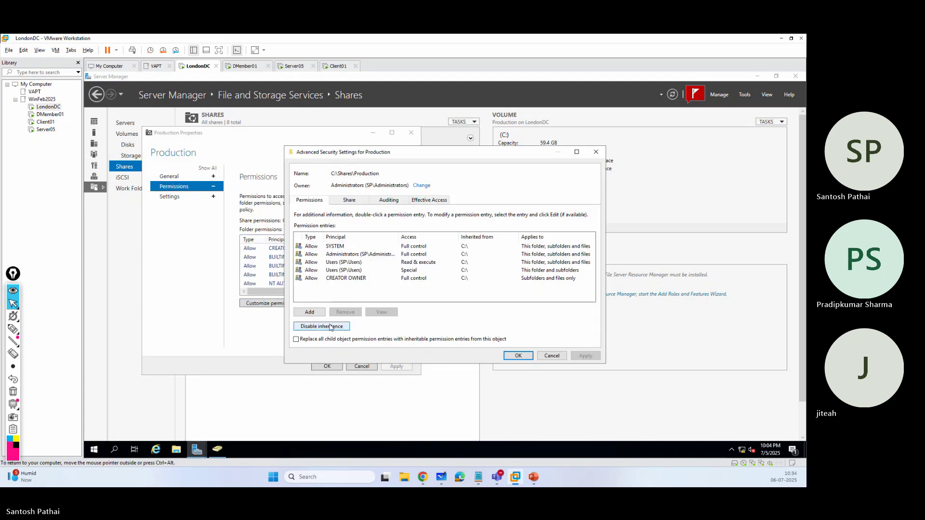
pyautogui.click(331, 327)
pyautogui.click(381, 250)
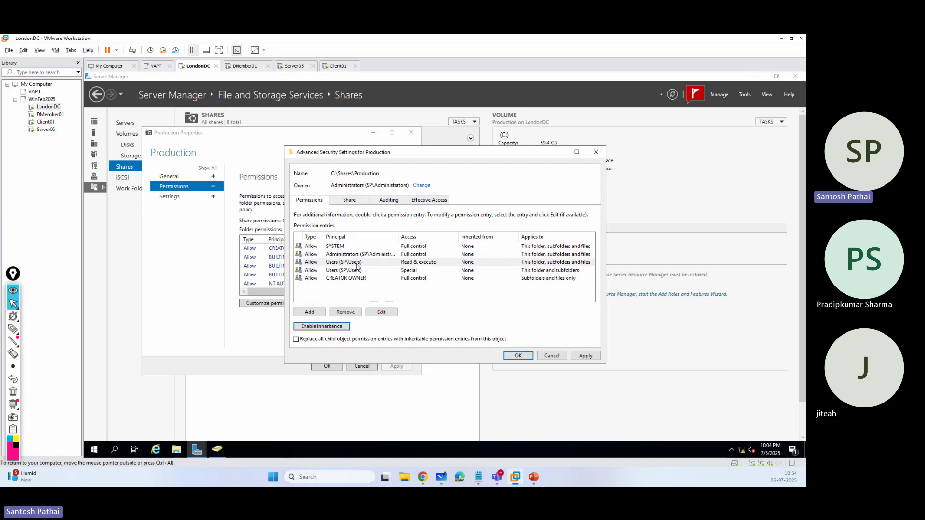
# Remove the CREATOR OWNER entry and both Users entries from the Production folder's permissions.
pyautogui.click(356, 264)
pyautogui.click(354, 313)
pyautogui.click(354, 313)
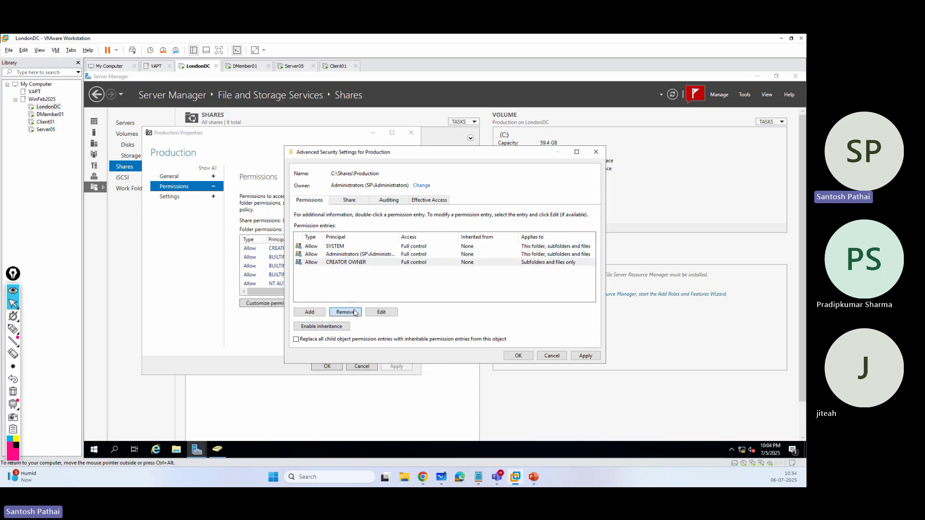
pyautogui.click(354, 313)
# Add an Allow entry granting the domain test user Read & execute, List folder contents and Read on the Production folder, and save the share's properties.
pyautogui.click(309, 312)
pyautogui.click(313, 159)
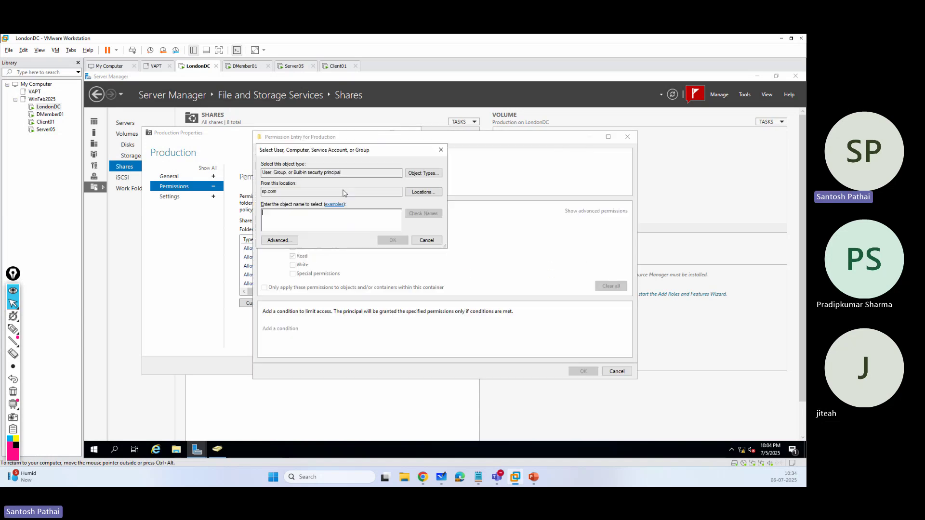
pyautogui.write('ta')
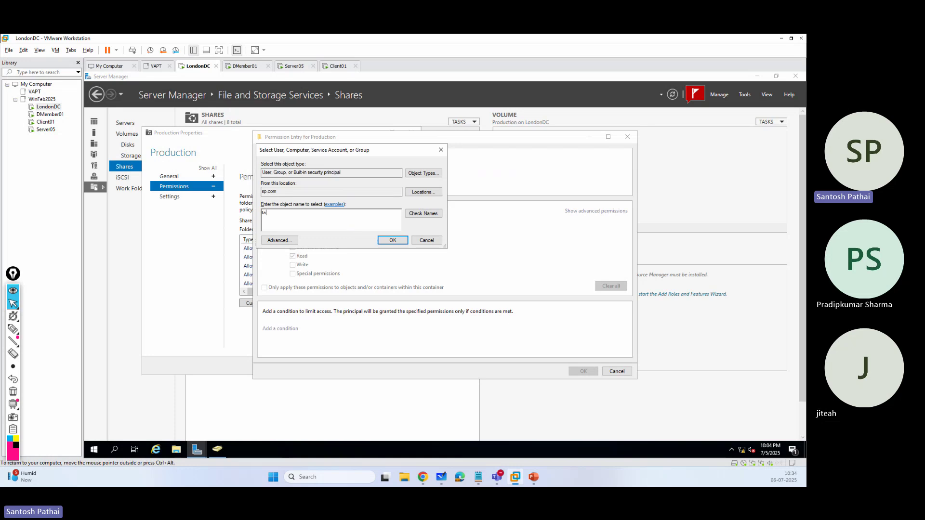
pyautogui.write('nya')
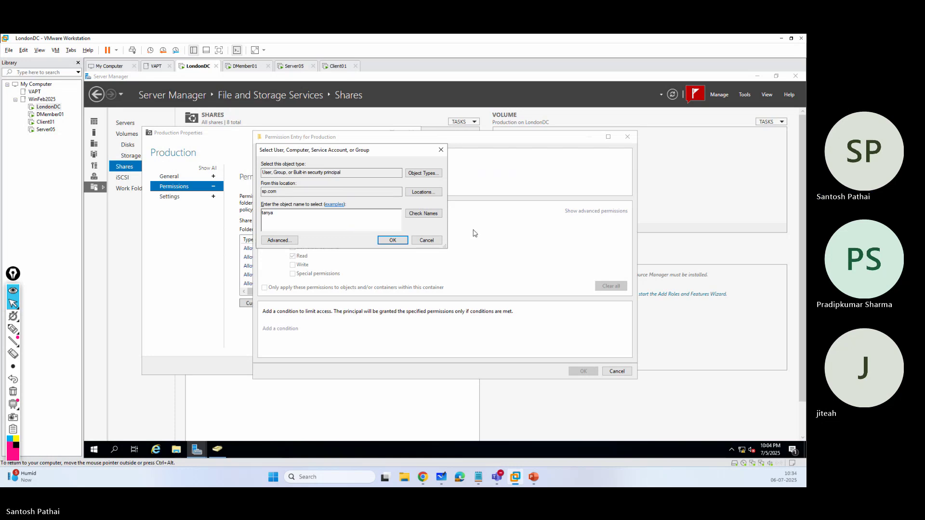
pyautogui.click(423, 214)
pyautogui.click(391, 240)
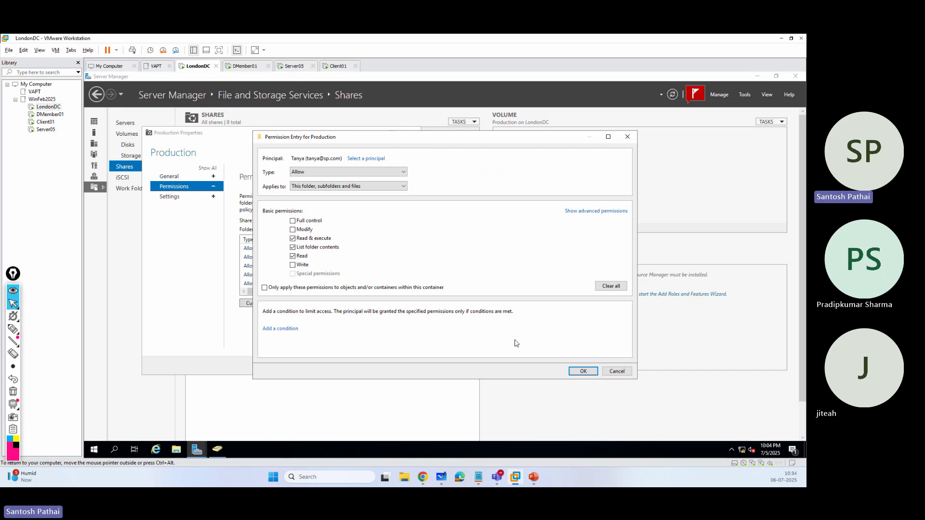
pyautogui.click(583, 372)
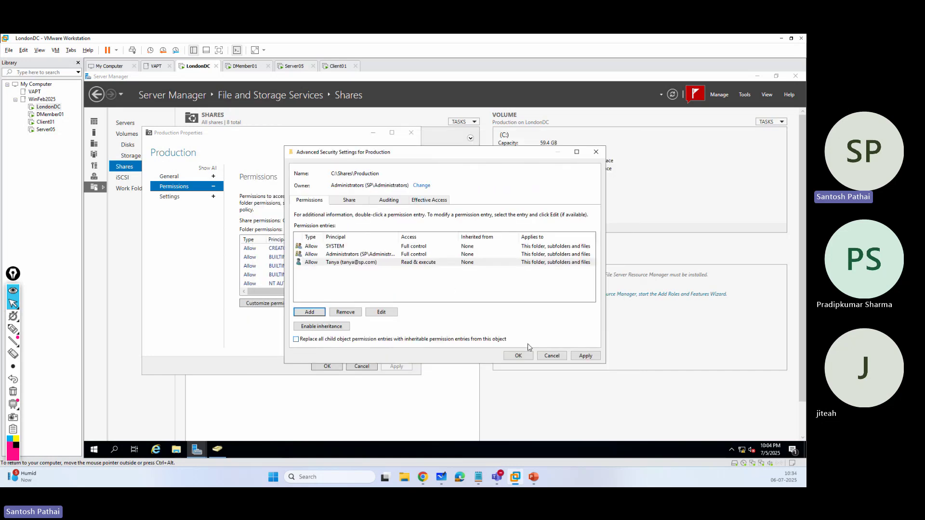
pyautogui.click(516, 355)
pyautogui.click(327, 366)
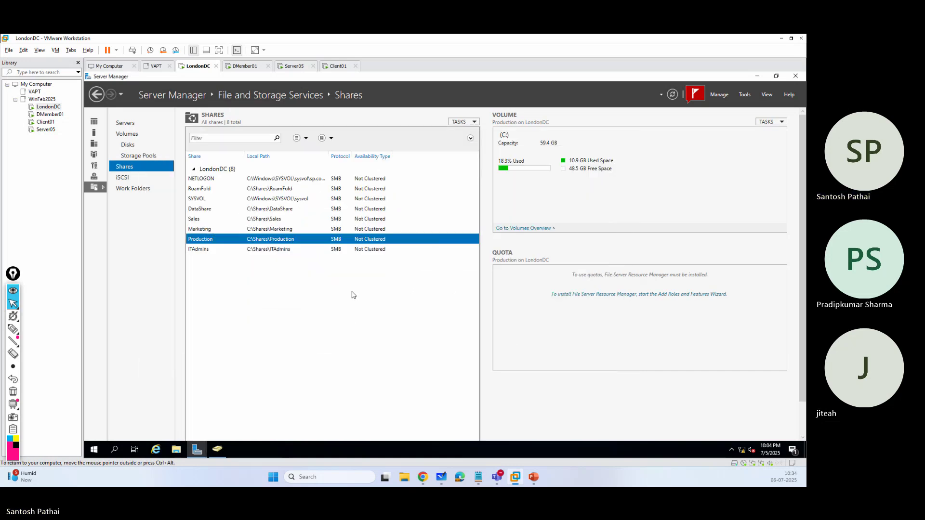
# Open the advanced security settings of the ITAdmins share's folder.
pyautogui.rightClick(200, 251)
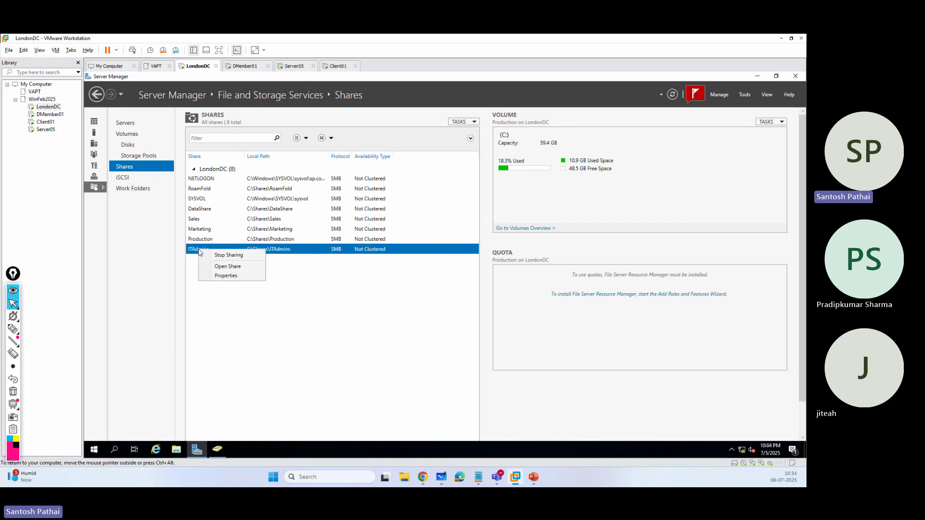
pyautogui.click(214, 275)
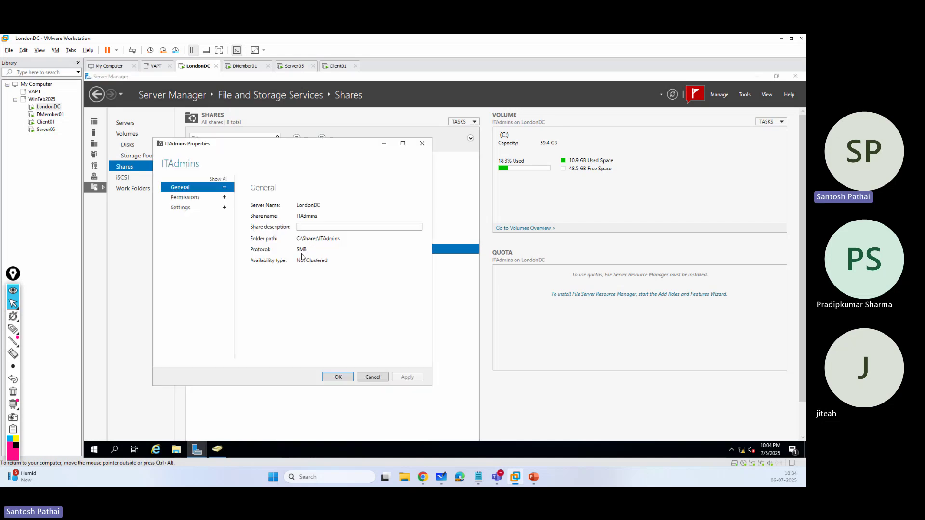
pyautogui.click(195, 198)
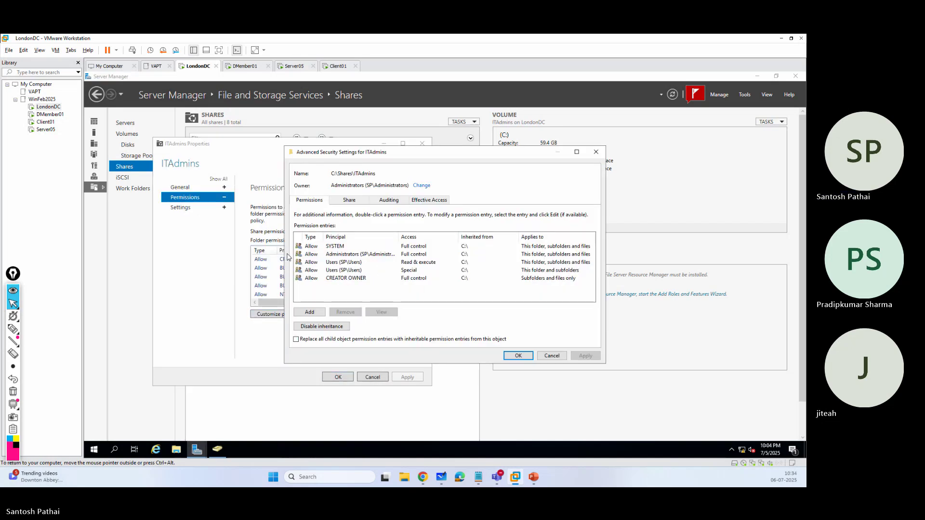
pyautogui.click(515, 477)
pyautogui.click(515, 476)
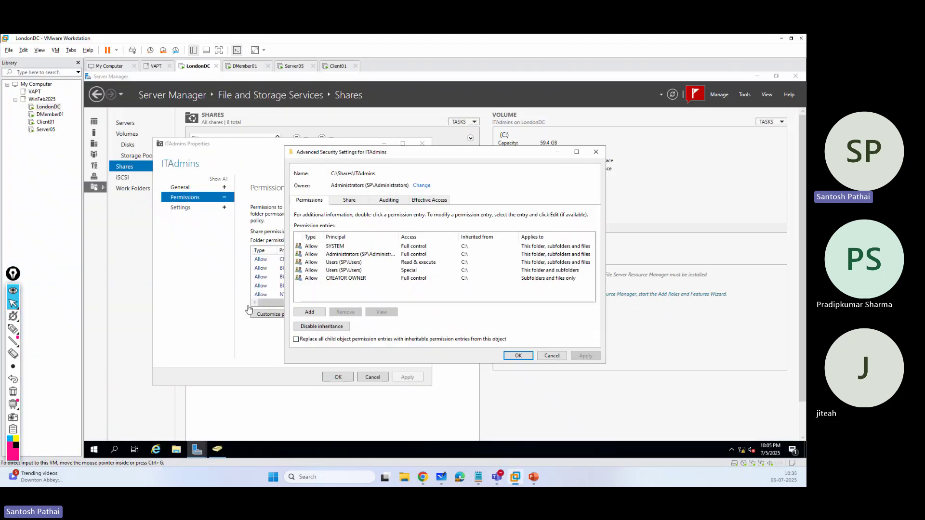
# On Client01, test access to the londondc ITAdmins share by opening New IT Report in IT Reports, and return to the londondc share list.
pyautogui.click(339, 66)
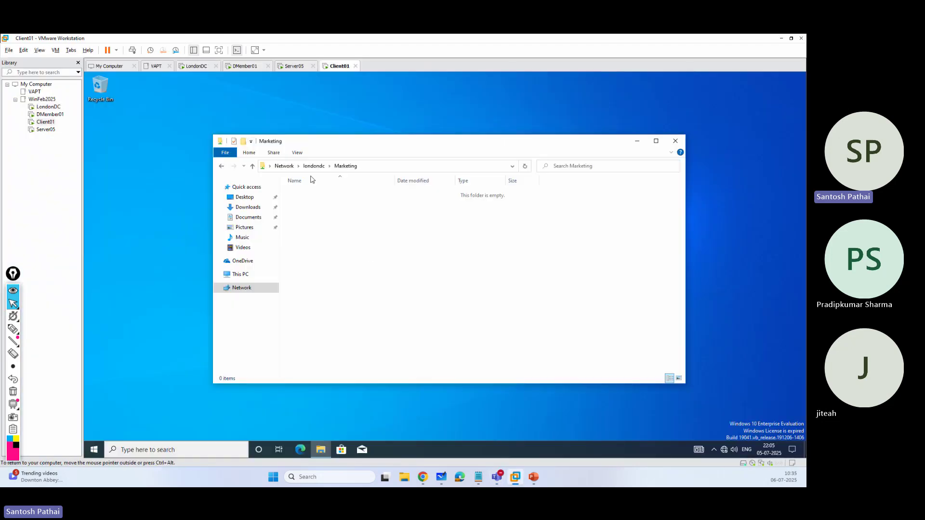
pyautogui.click(318, 166)
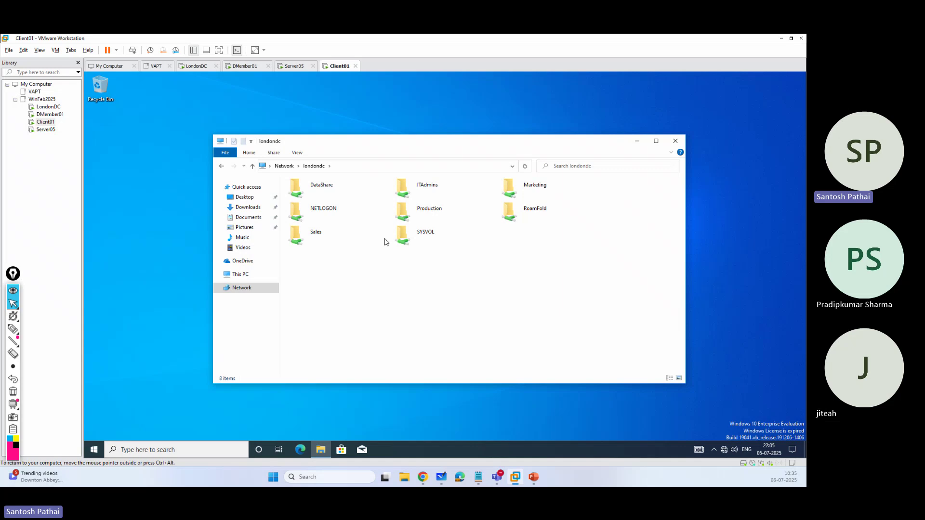
pyautogui.doubleClick(413, 188)
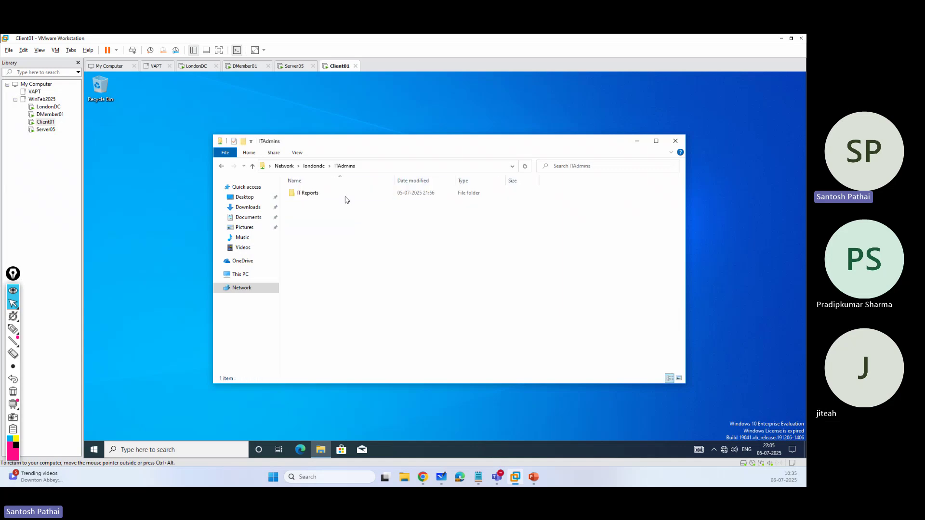
pyautogui.doubleClick(303, 193)
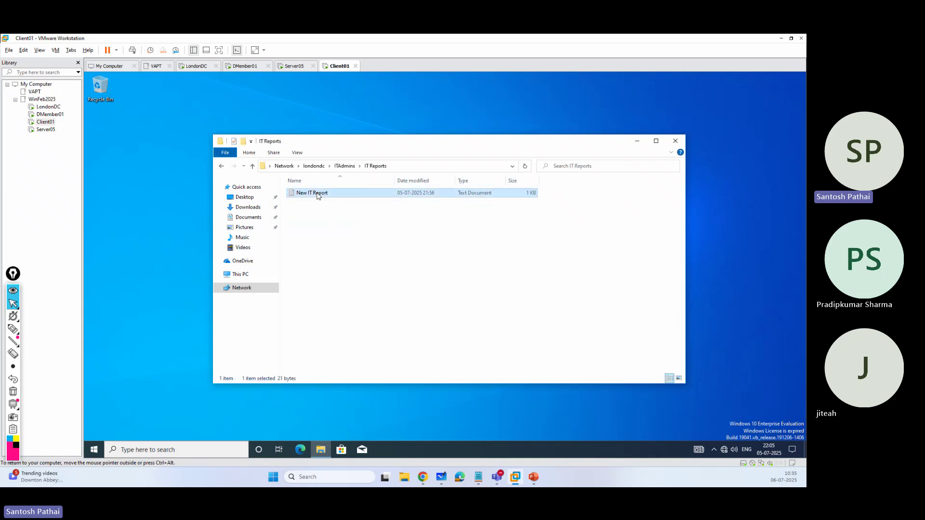
pyautogui.doubleClick(316, 195)
pyautogui.click(665, 133)
pyautogui.click(253, 166)
pyautogui.click(253, 167)
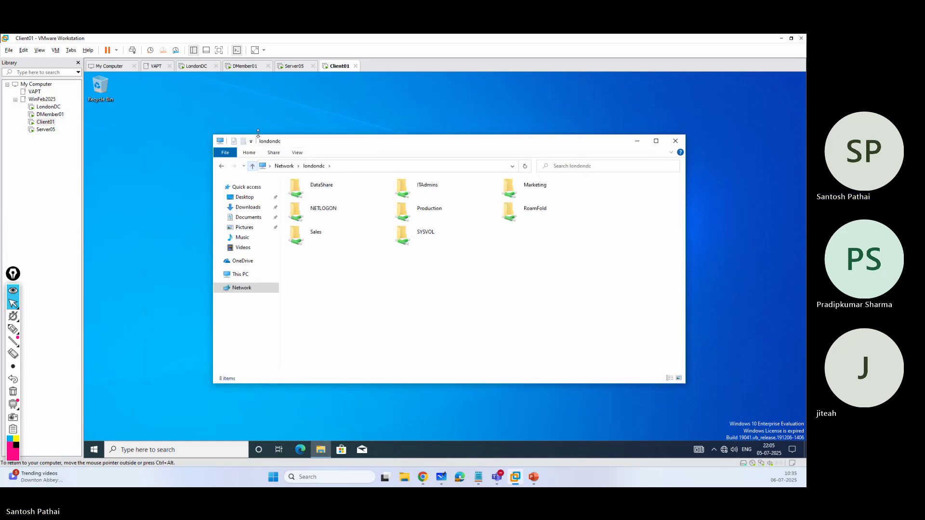
# Back on LondonDC, disable inheritance on the ITAdmins folder, converting inherited permissions into explicit permissions.
pyautogui.click(195, 66)
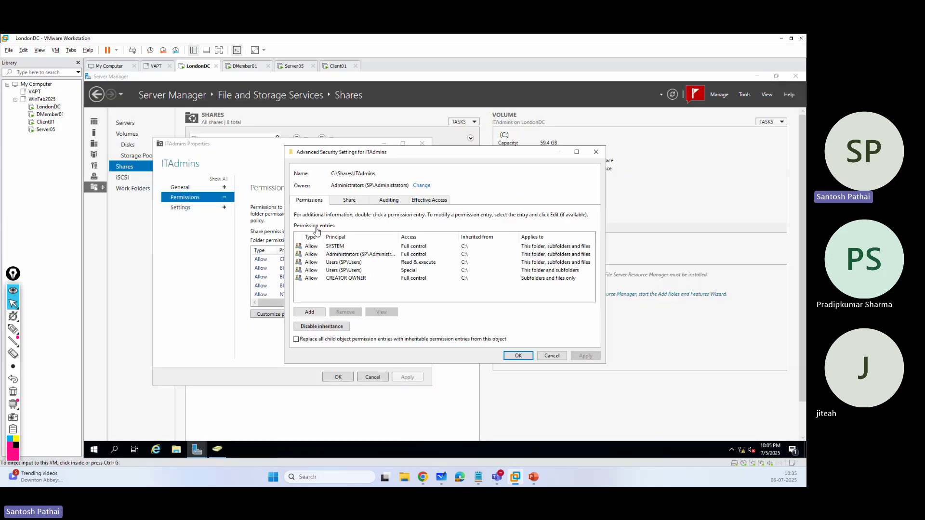
pyautogui.click(344, 287)
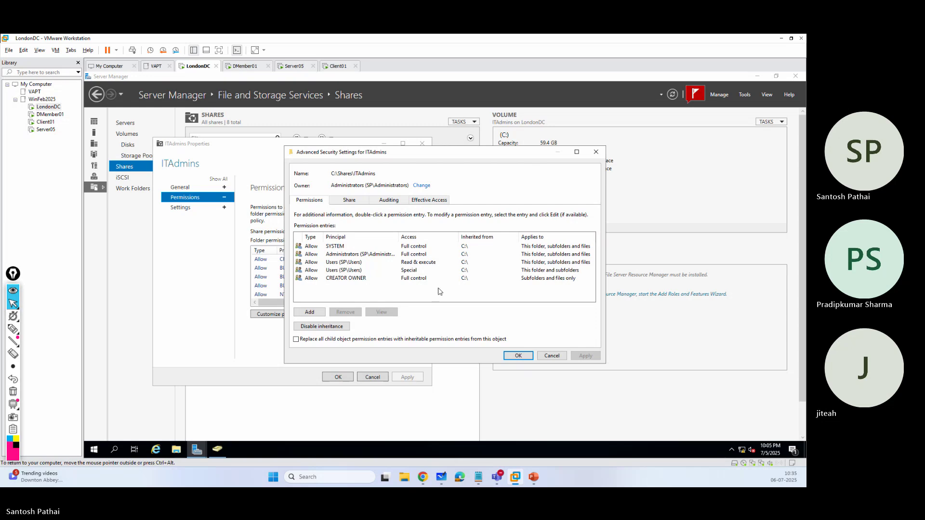
pyautogui.click(322, 326)
pyautogui.click(378, 250)
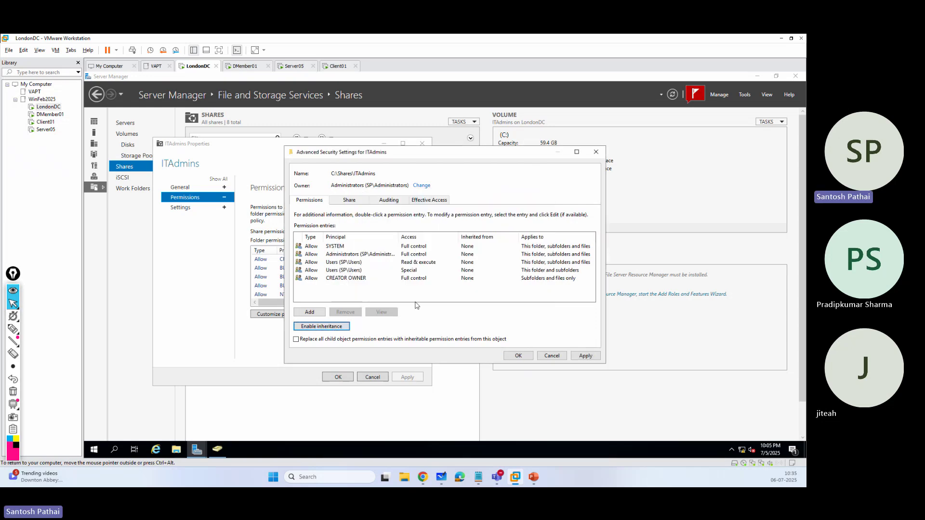
# Remove the CREATOR OWNER entry and both Users entries from the ITAdmins folder, save the share's properties, and switch to the whiteboard permissions table.
pyautogui.click(359, 262)
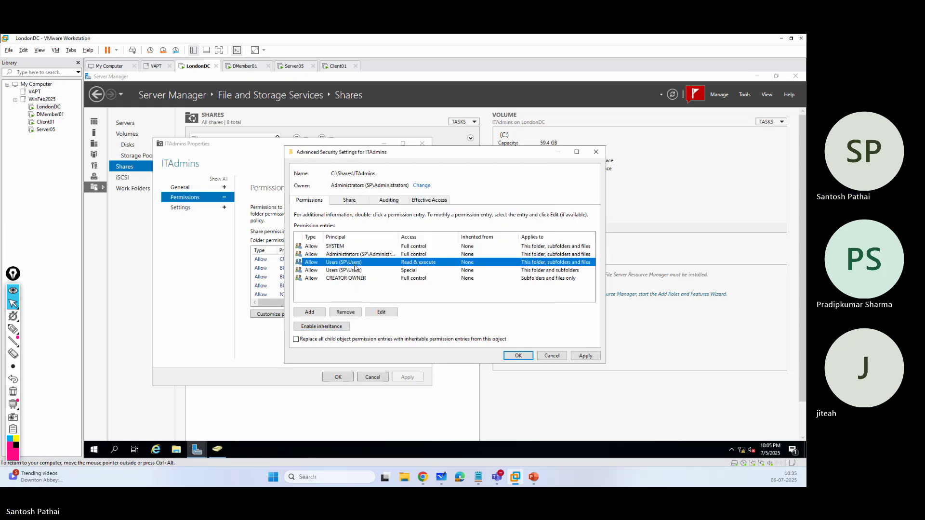
pyautogui.click(345, 312)
pyautogui.click(346, 312)
pyautogui.click(346, 312)
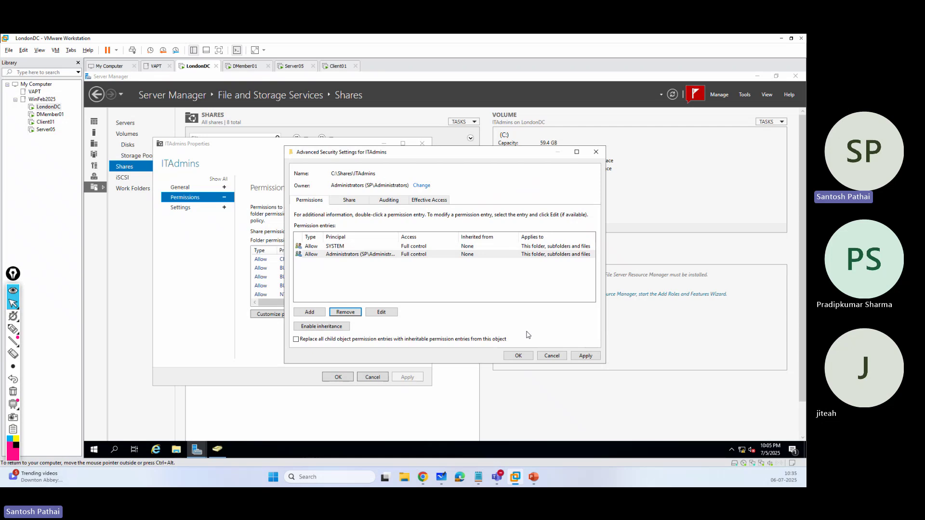
pyautogui.click(518, 356)
pyautogui.click(338, 377)
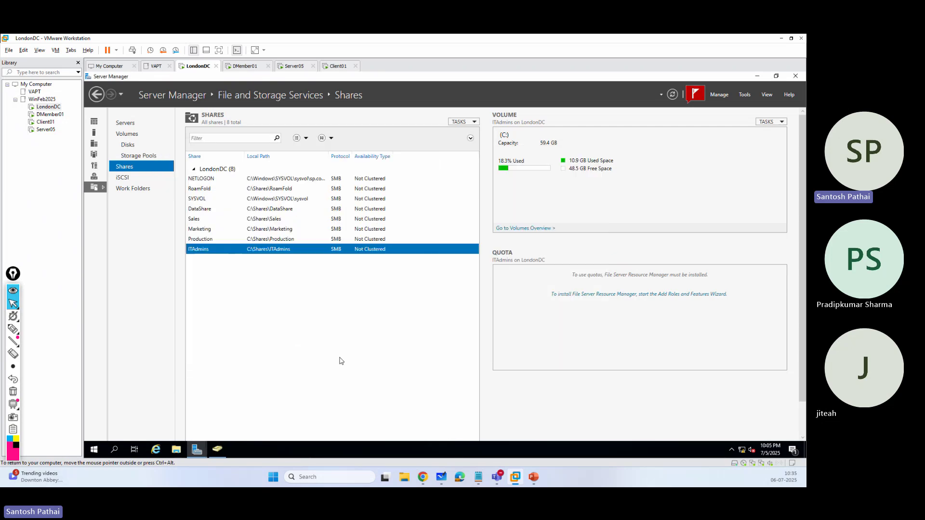
pyautogui.click(441, 476)
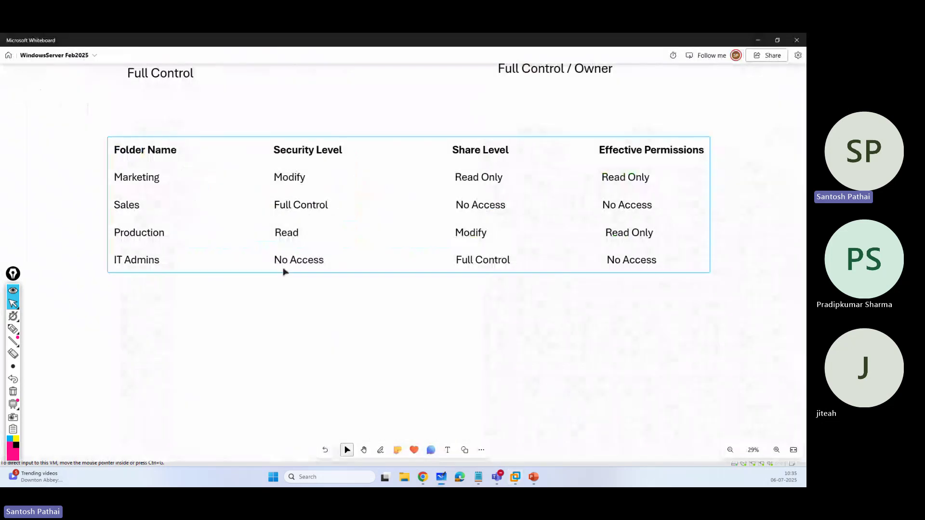
# Review the IT Admins security level in the whiteboard permissions table and return to the LondonDC virtual machine.
pyautogui.click(286, 254)
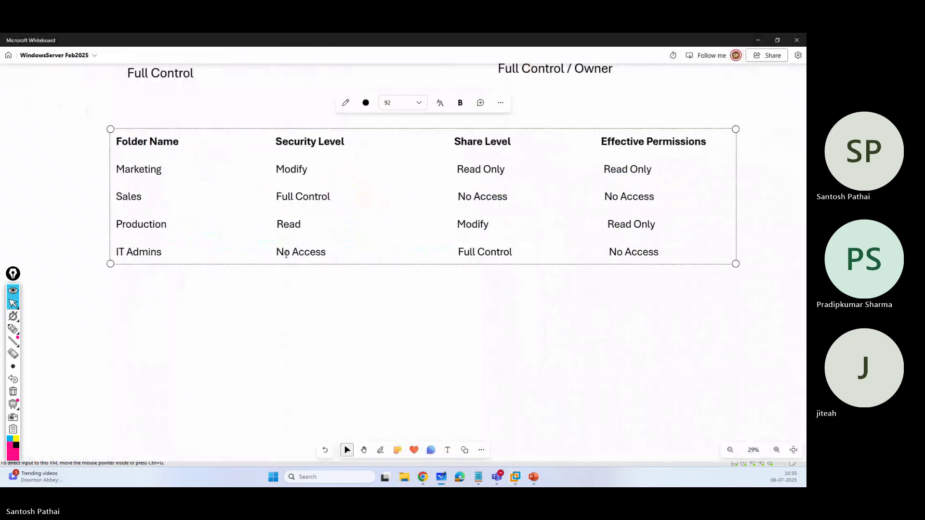
pyautogui.moveTo(278, 251); pyautogui.dragTo(326, 251)
pyautogui.click(343, 298)
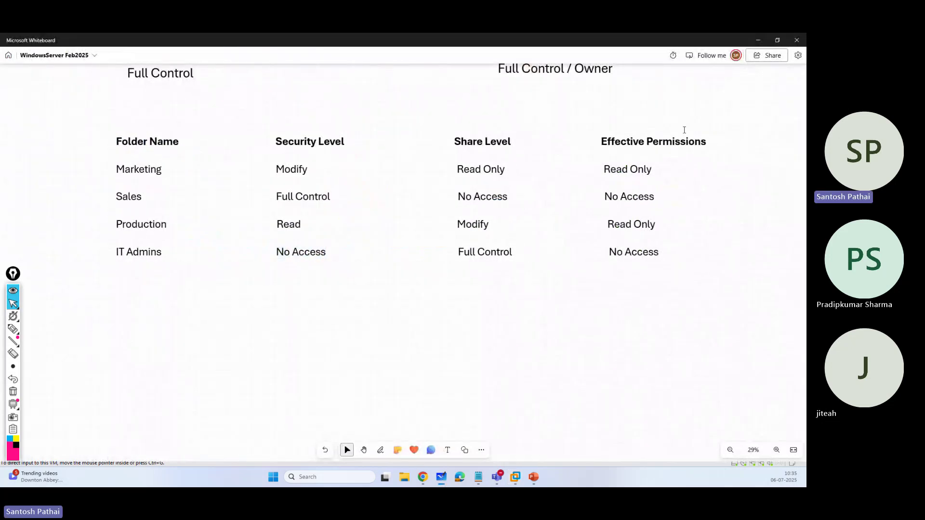
pyautogui.click(759, 41)
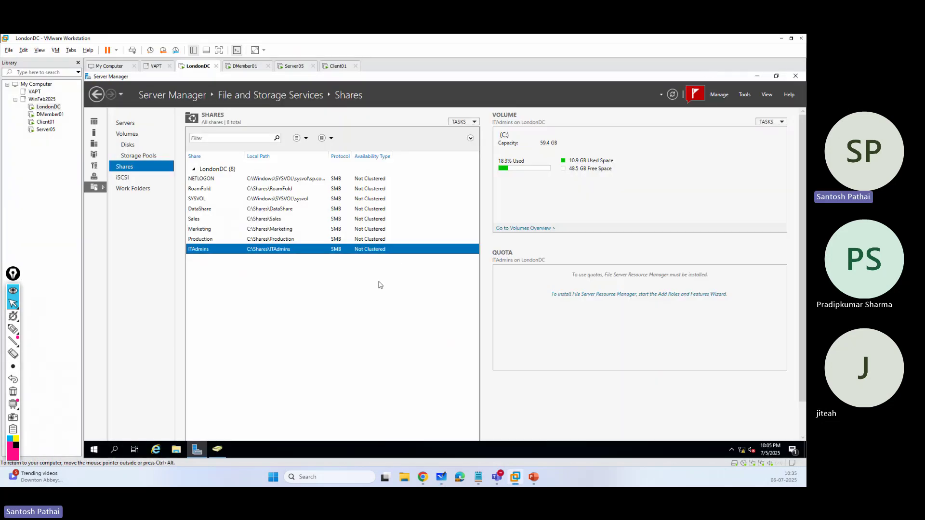
# On Client01, test access to the londondc ITAdmins and Sales shares, dismissing the network dialogs.
pyautogui.click(339, 66)
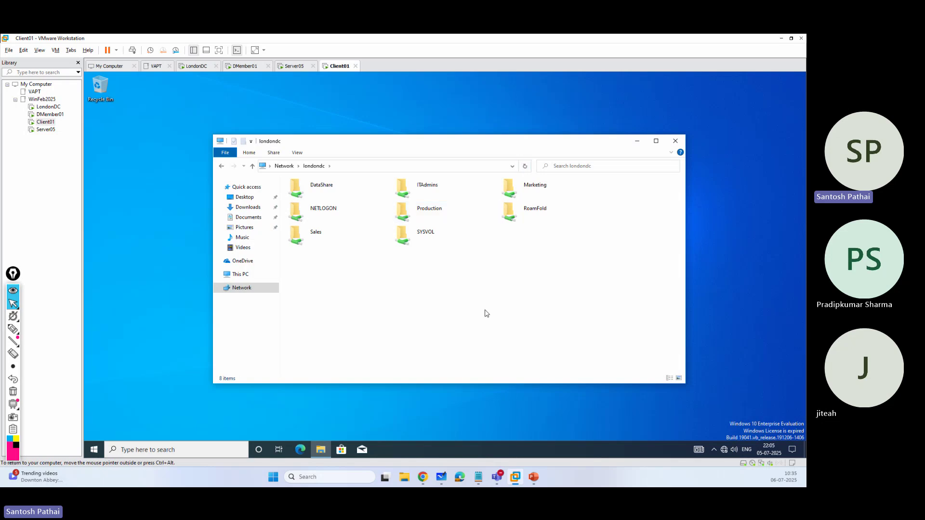
pyautogui.click(431, 189)
pyautogui.doubleClick(431, 189)
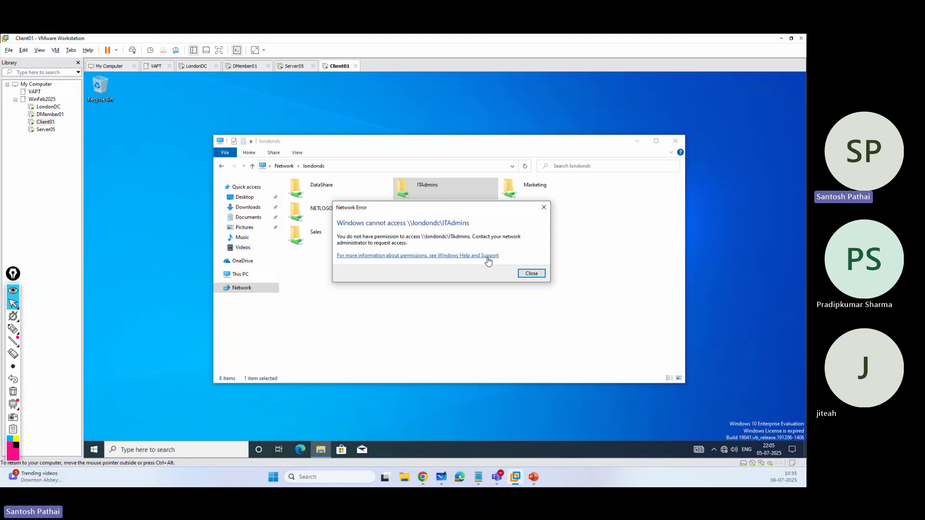
pyautogui.click(531, 274)
pyautogui.click(347, 237)
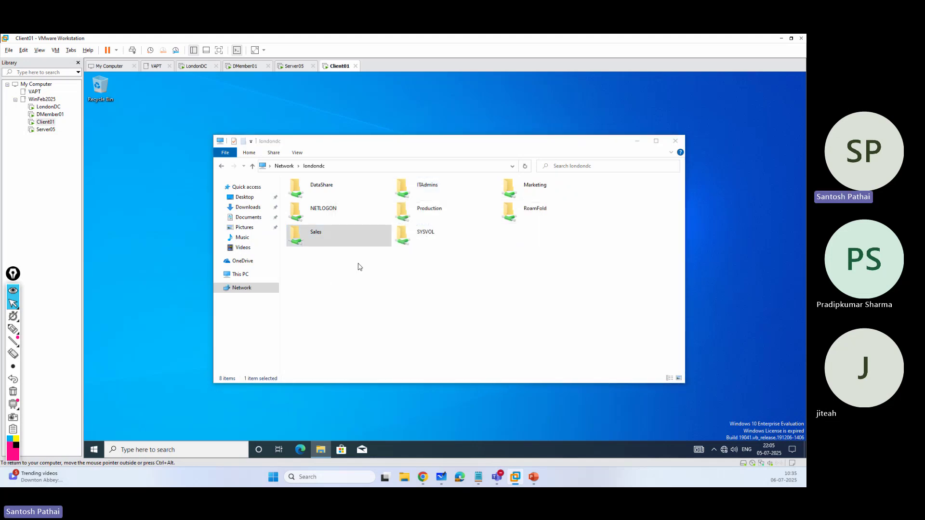
pyautogui.click(532, 274)
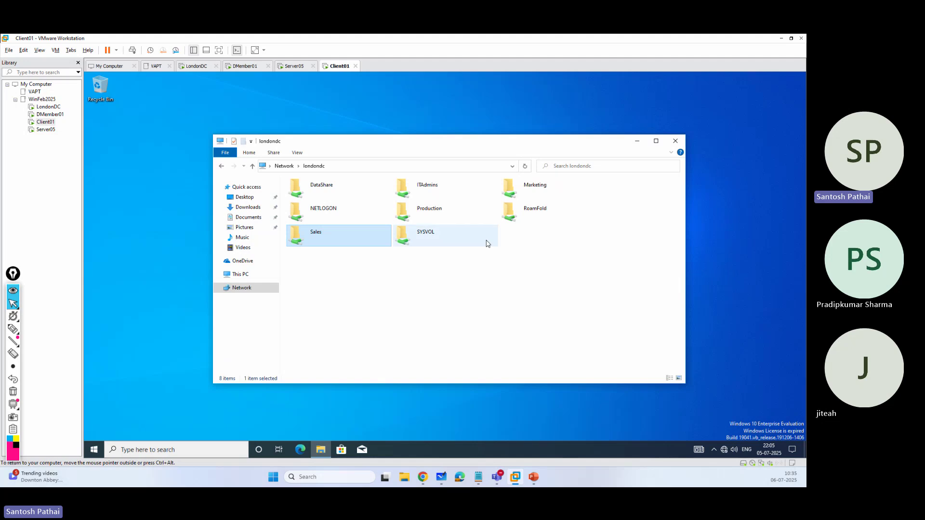
# Open the Marketing share and try to create a new folder in it.
pyautogui.doubleClick(533, 190)
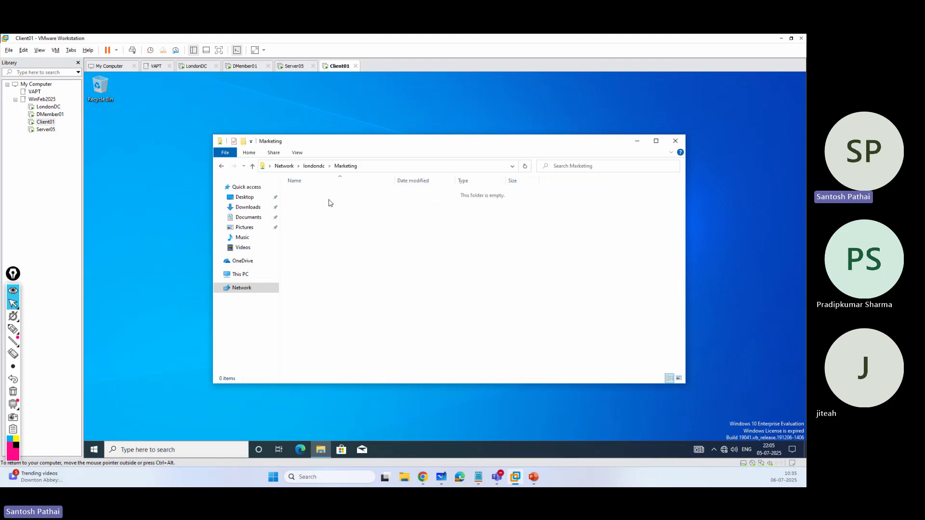
pyautogui.rightClick(377, 263)
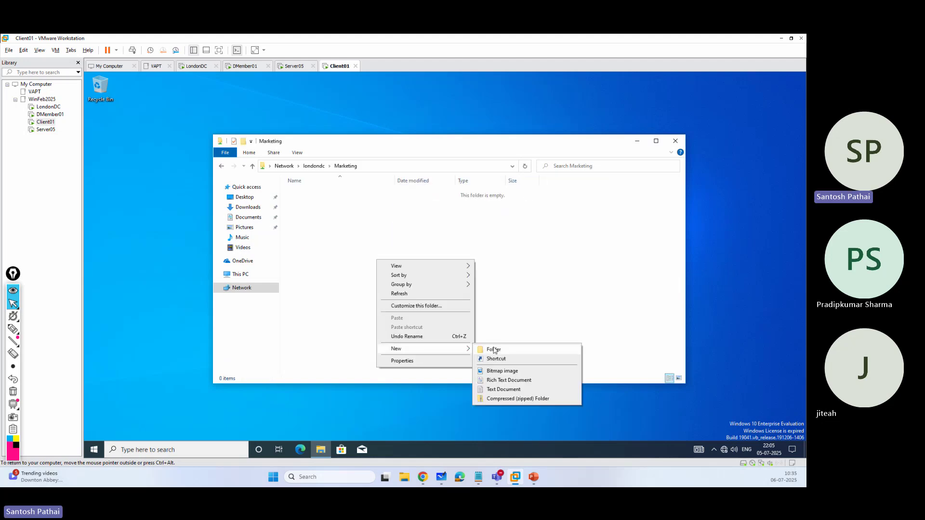
pyautogui.click(491, 349)
pyautogui.click(503, 295)
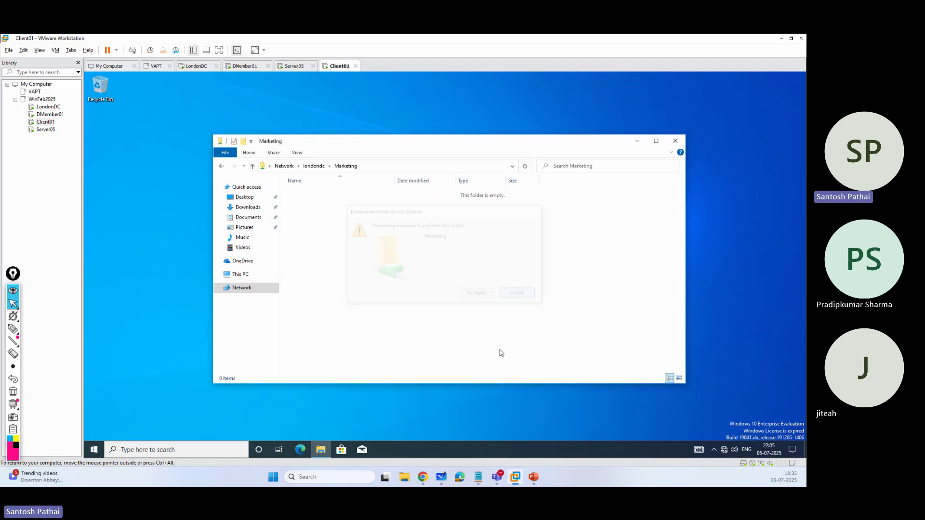
# Switch to the whiteboard and compare the security and share levels in the Marketing and IT Admins rows.
pyautogui.click(459, 477)
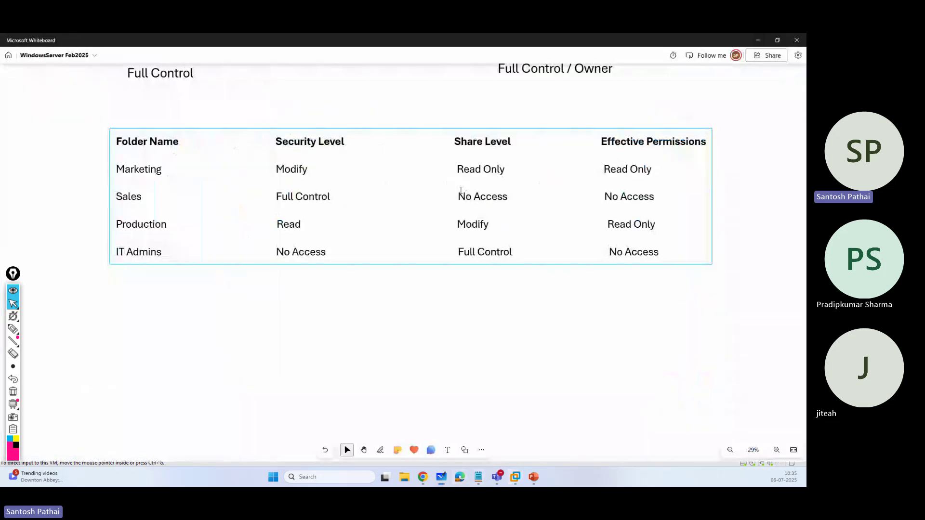
pyautogui.click(461, 167)
pyautogui.doubleClick(485, 169)
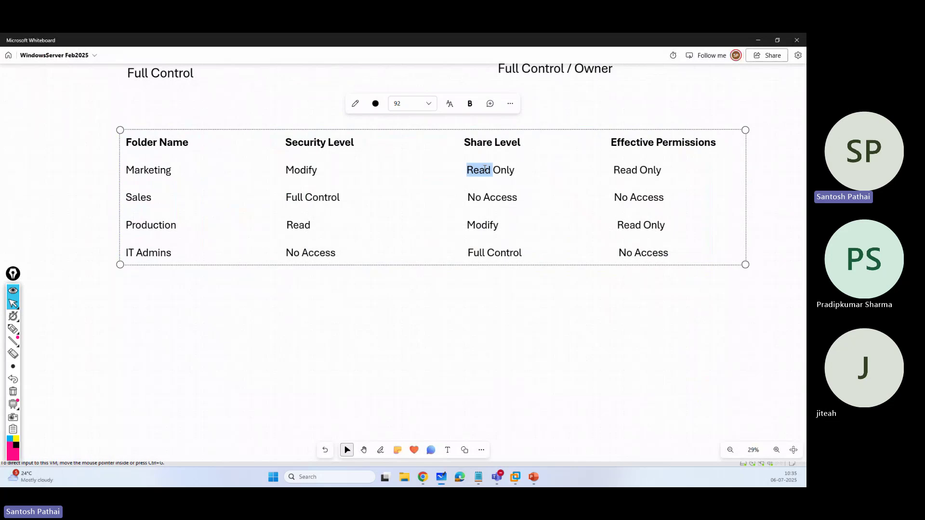
pyautogui.moveTo(286, 171); pyautogui.dragTo(510, 173)
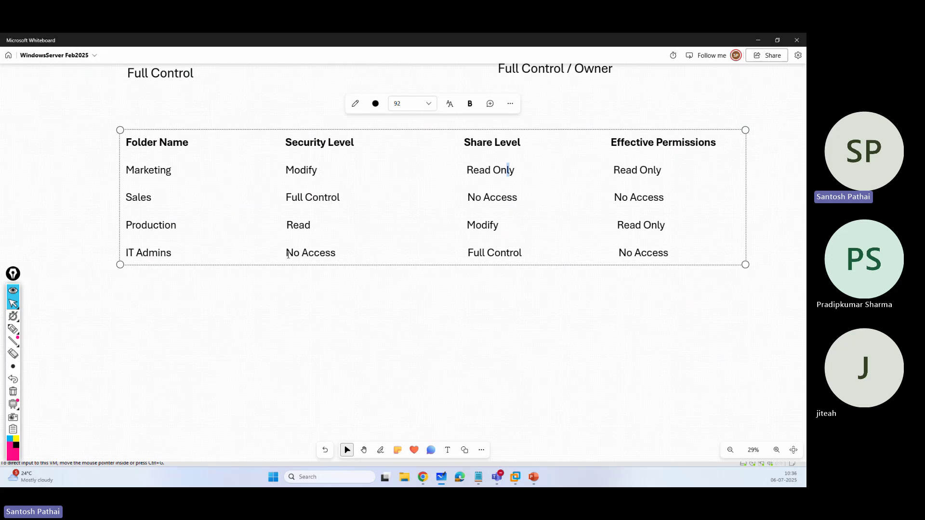
pyautogui.moveTo(326, 254); pyautogui.dragTo(332, 254)
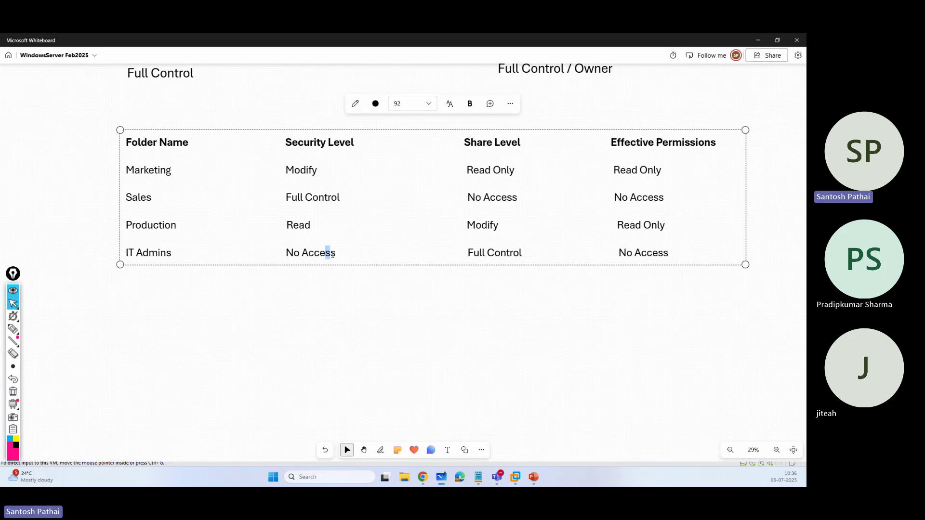
pyautogui.click(467, 251)
pyautogui.moveTo(474, 252); pyautogui.dragTo(523, 254)
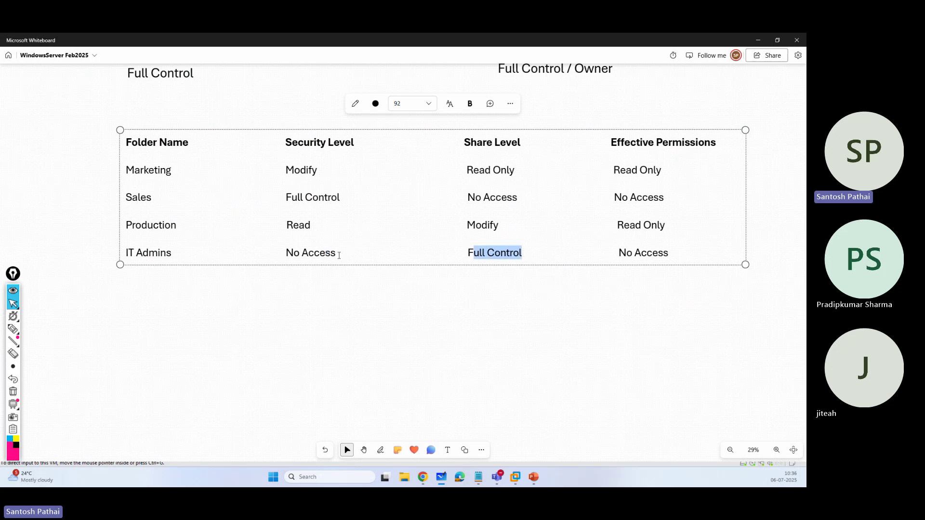
pyautogui.moveTo(339, 253); pyautogui.dragTo(285, 253)
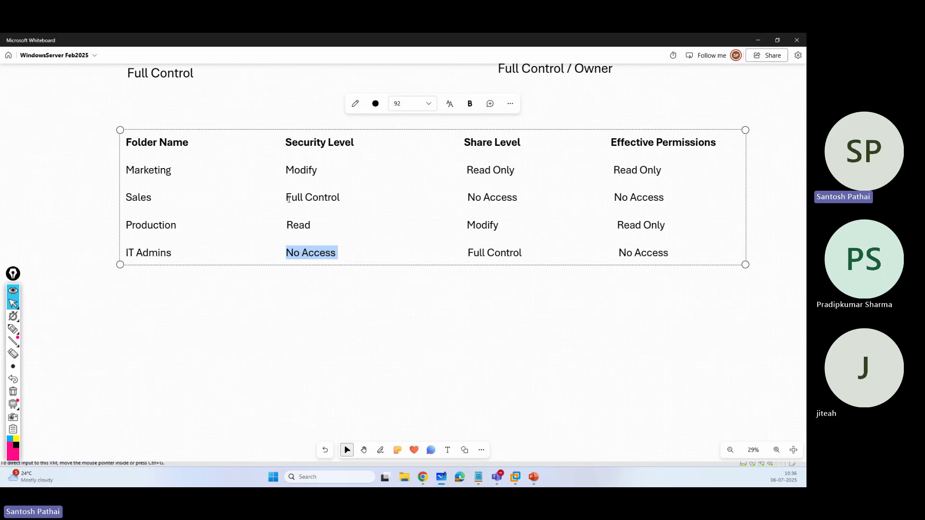
# Compare the security, share and effective permissions in the Sales row and the levels in the Production row of the whiteboard table.
pyautogui.moveTo(289, 199); pyautogui.dragTo(340, 198)
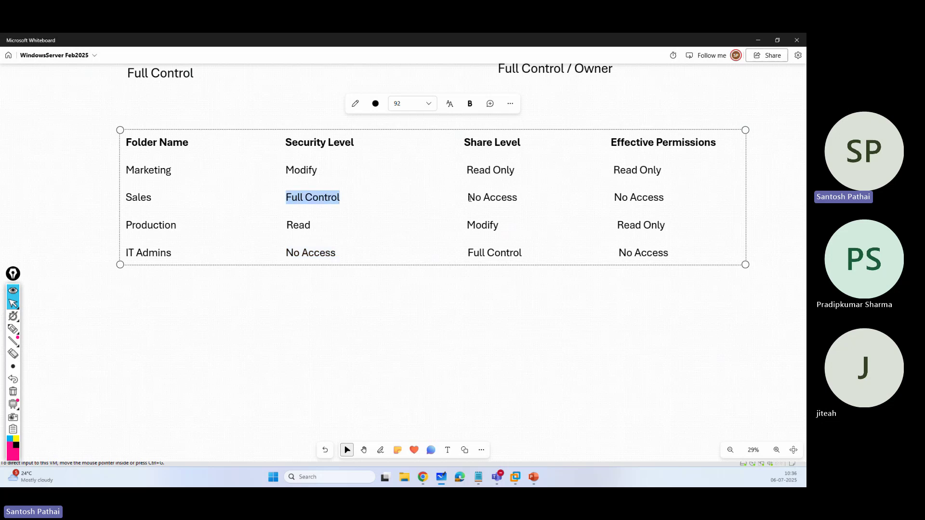
pyautogui.moveTo(468, 198); pyautogui.dragTo(518, 199)
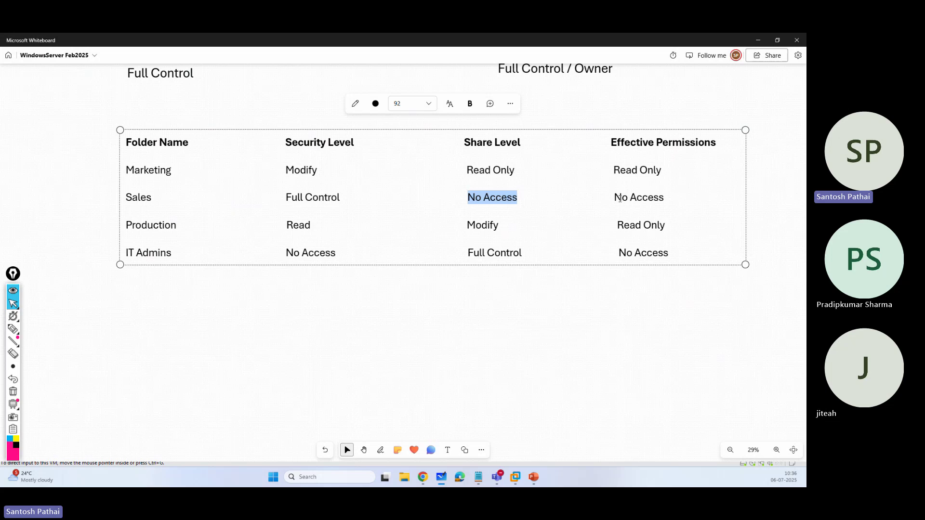
pyautogui.moveTo(615, 197); pyautogui.dragTo(666, 197)
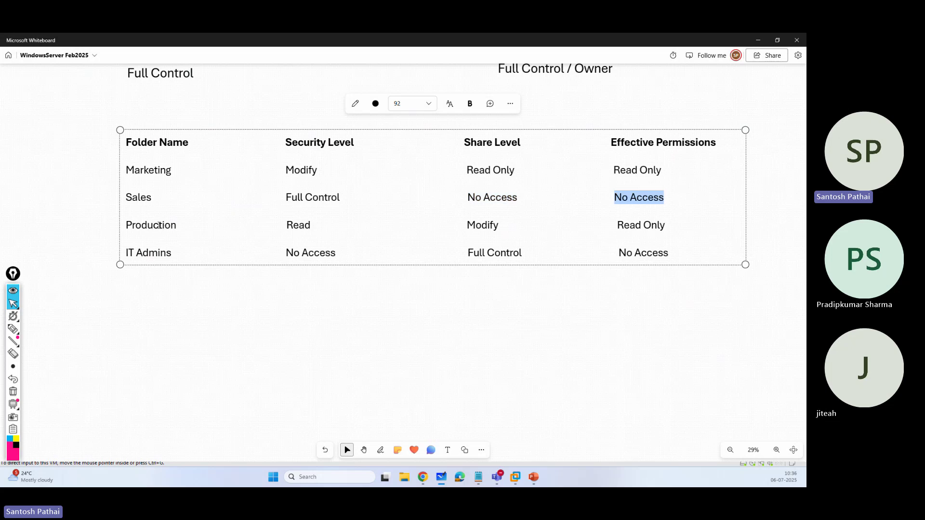
pyautogui.moveTo(126, 225); pyautogui.dragTo(221, 227)
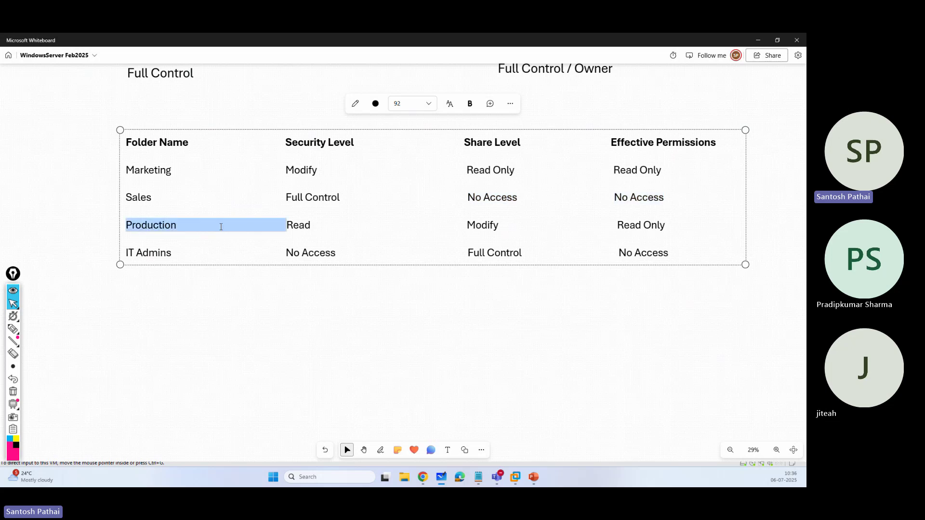
pyautogui.doubleClick(478, 227)
pyautogui.click(483, 311)
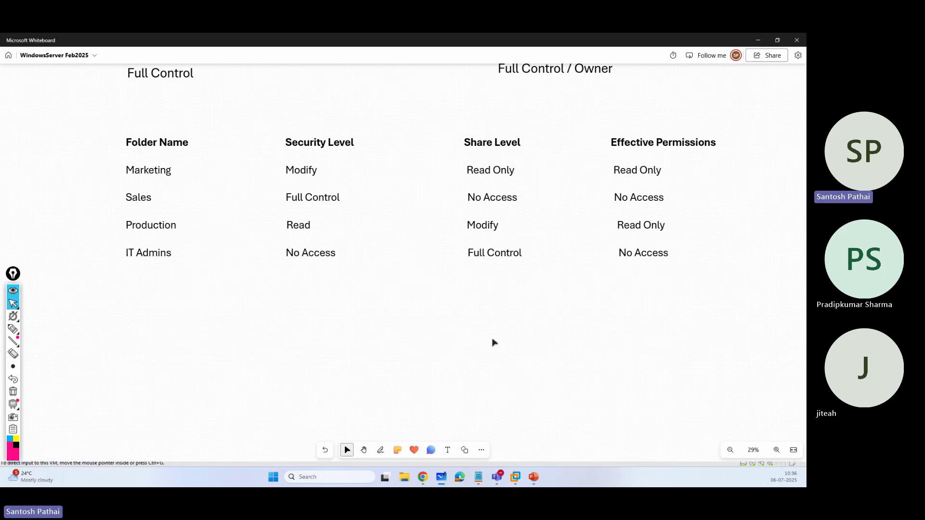
pyautogui.doubleClick(292, 226)
pyautogui.doubleClick(292, 226)
pyautogui.click(448, 316)
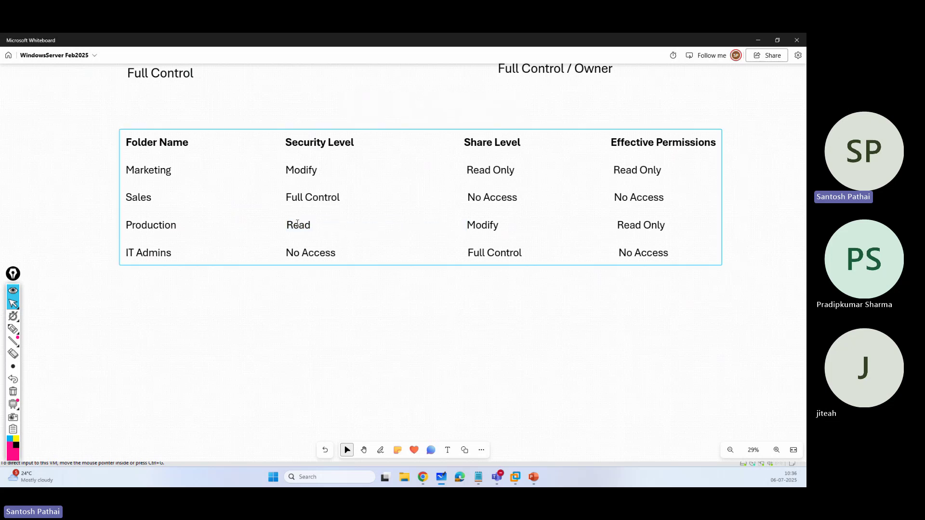
# Back on Client01, test read access to the Production share by opening Product Summary in Production Report, and close the document.
pyautogui.click(515, 477)
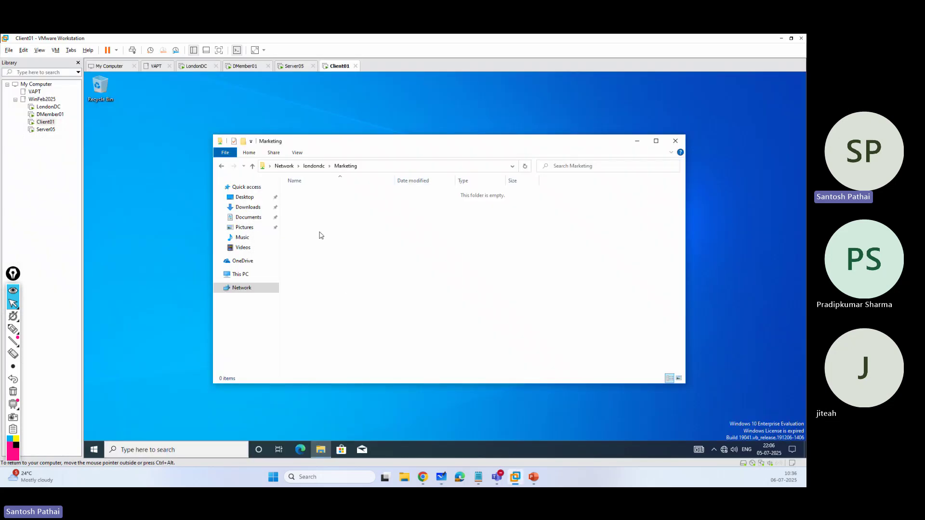
pyautogui.click(313, 168)
pyautogui.doubleClick(429, 212)
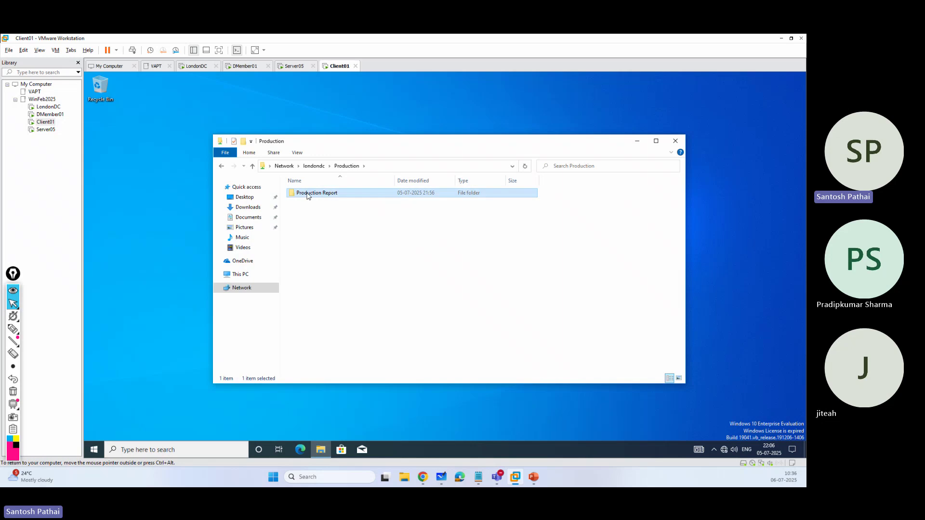
pyautogui.doubleClick(307, 193)
pyautogui.doubleClick(311, 195)
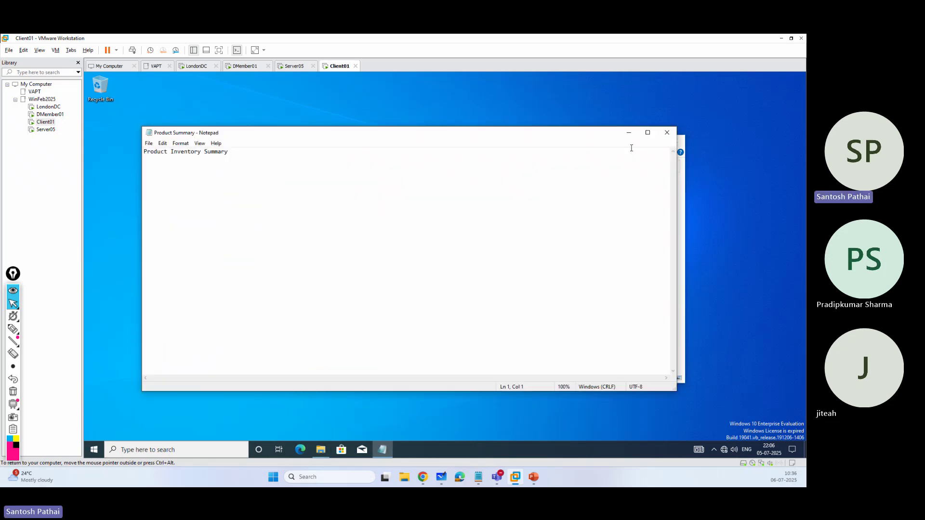
pyautogui.click(667, 133)
# Try to create a new item in the Production Report folder and cancel the permission dialog.
pyautogui.rightClick(379, 220)
pyautogui.moveTo(403, 309)
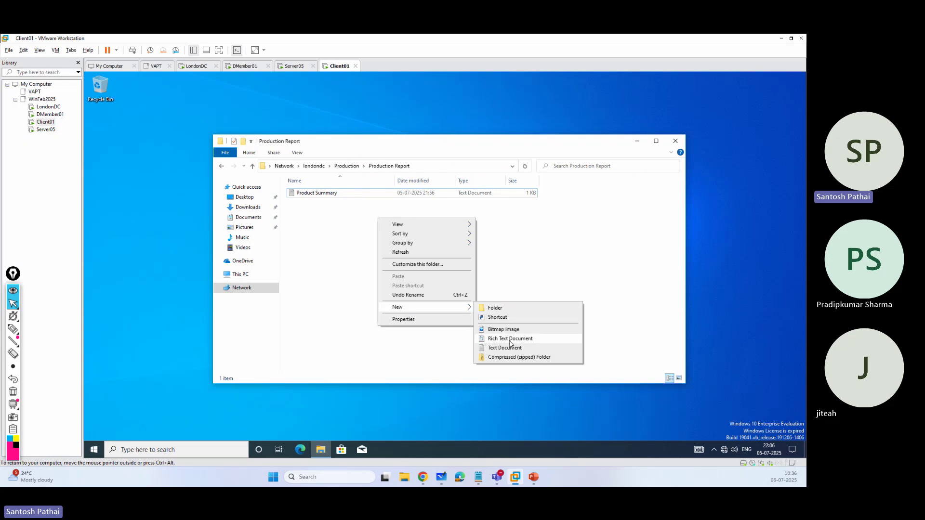
pyautogui.click(479, 339)
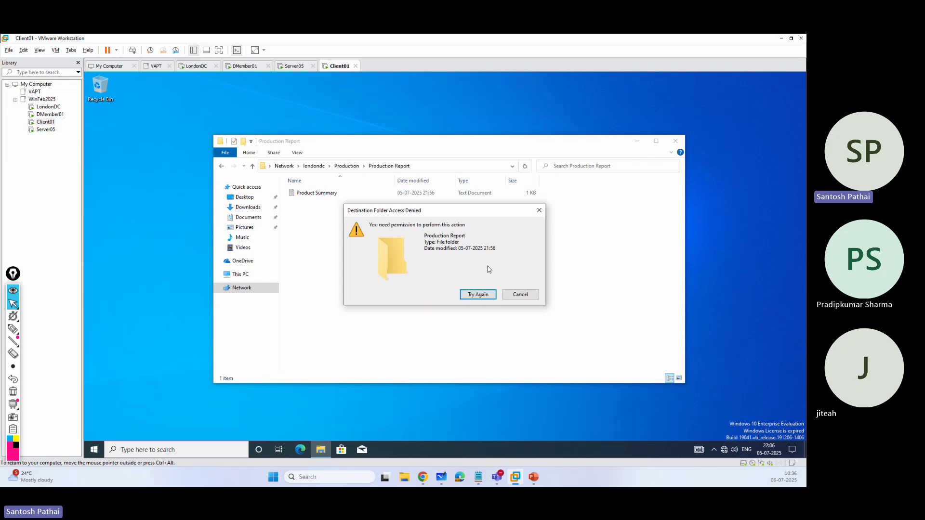
pyautogui.click(520, 294)
# Add "this is the summary" to Product Summary, cancel Save As, discard the change, and close Notepad and File Explorer.
pyautogui.doubleClick(320, 193)
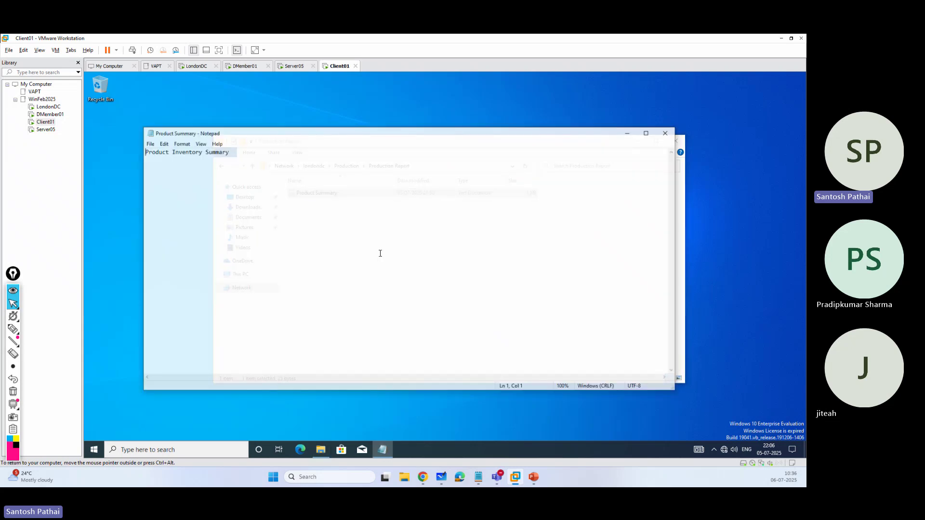
pyautogui.click(302, 204)
pyautogui.press('Return')
pyautogui.press('Return')
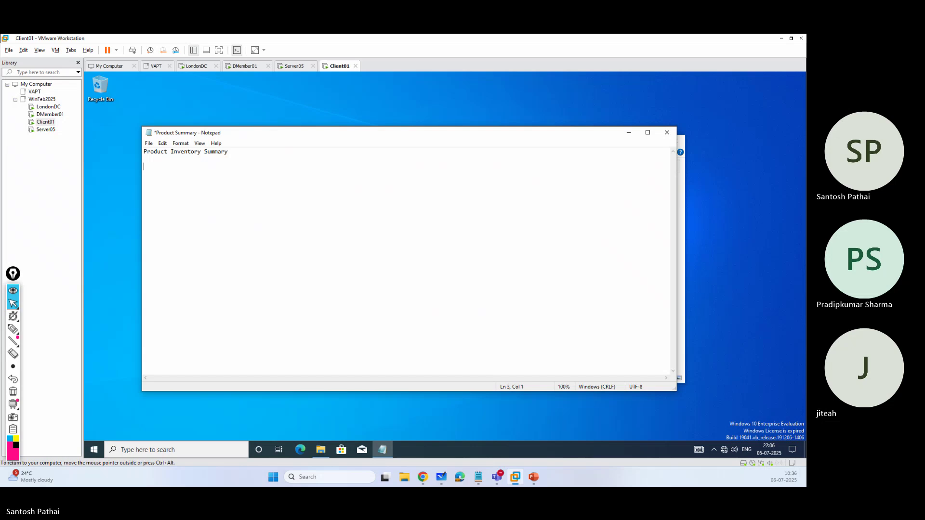
pyautogui.write('this is the summary')
pyautogui.click(145, 144)
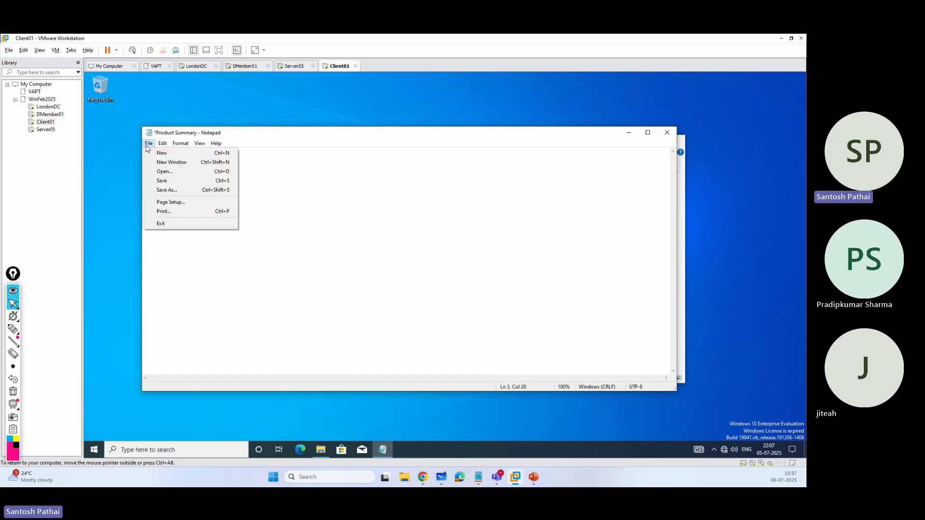
pyautogui.click(167, 189)
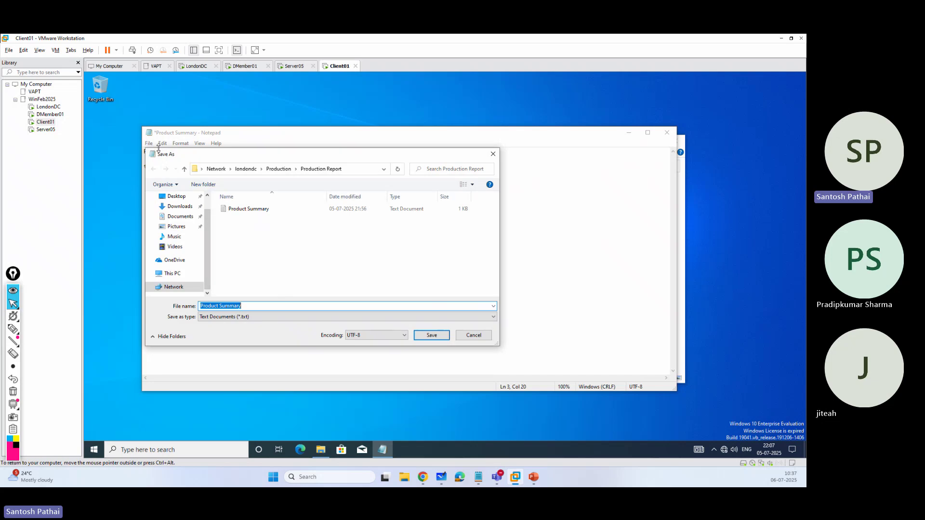
pyautogui.click(471, 338)
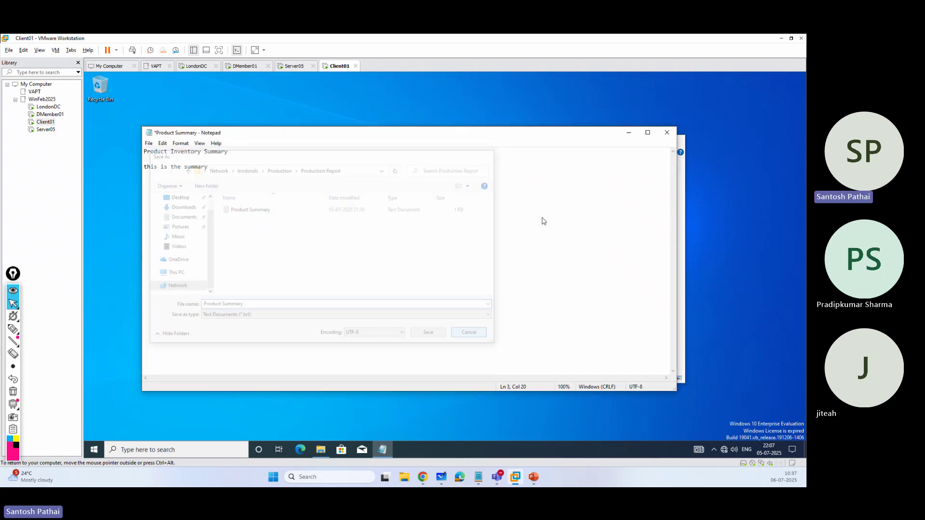
pyautogui.click(666, 133)
pyautogui.click(458, 270)
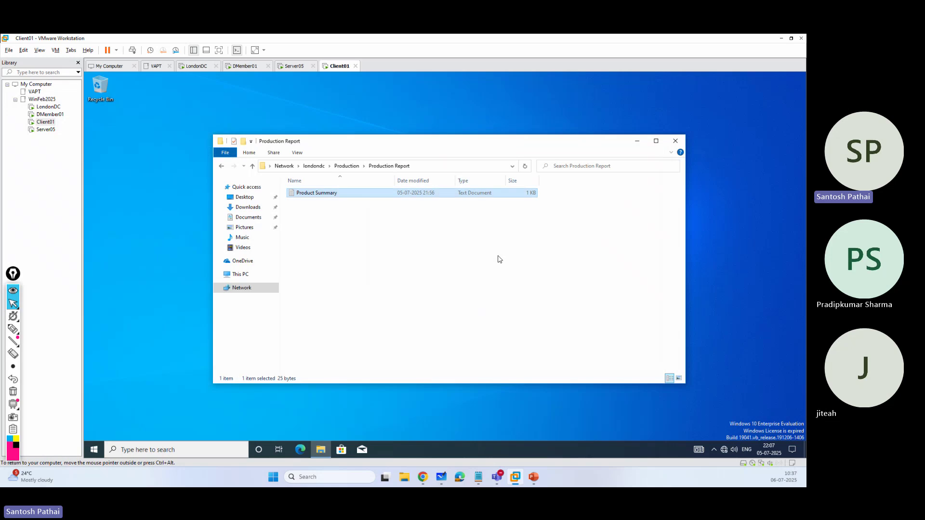
pyautogui.click(499, 259)
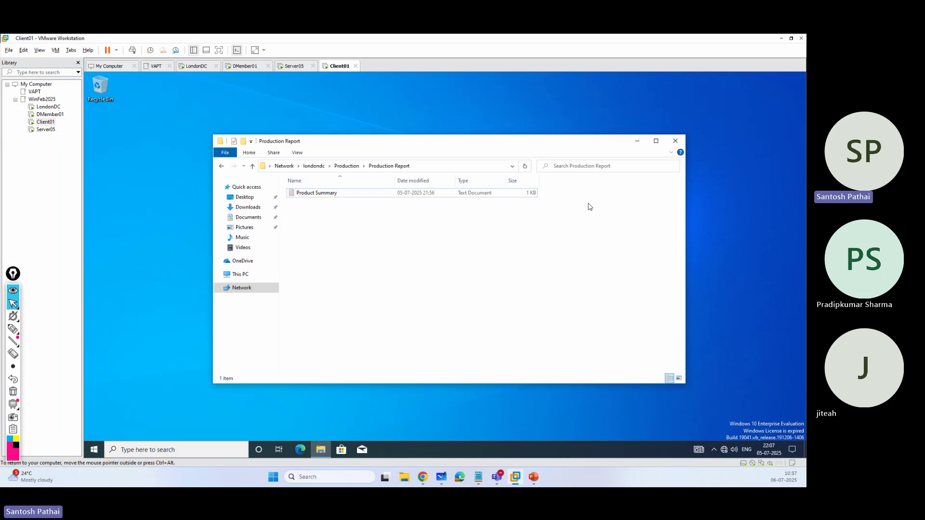
pyautogui.click(675, 141)
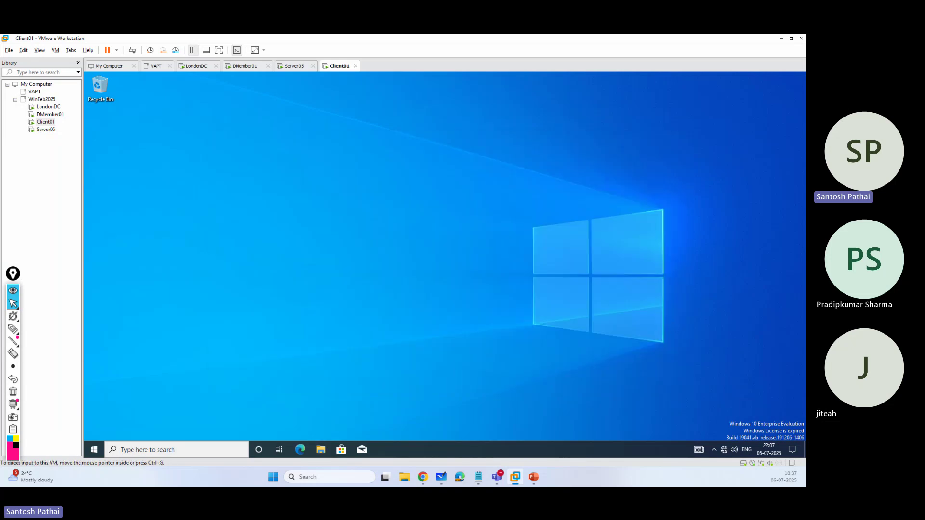